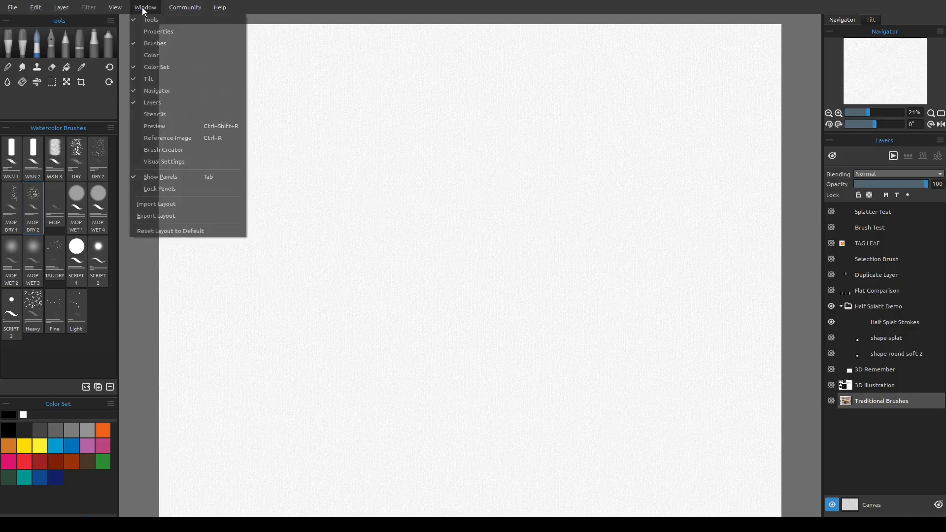
Step: Display the Brush Creator and Properties panels, and expand the MOP DRY 2 brush properties
left_click(161, 150)
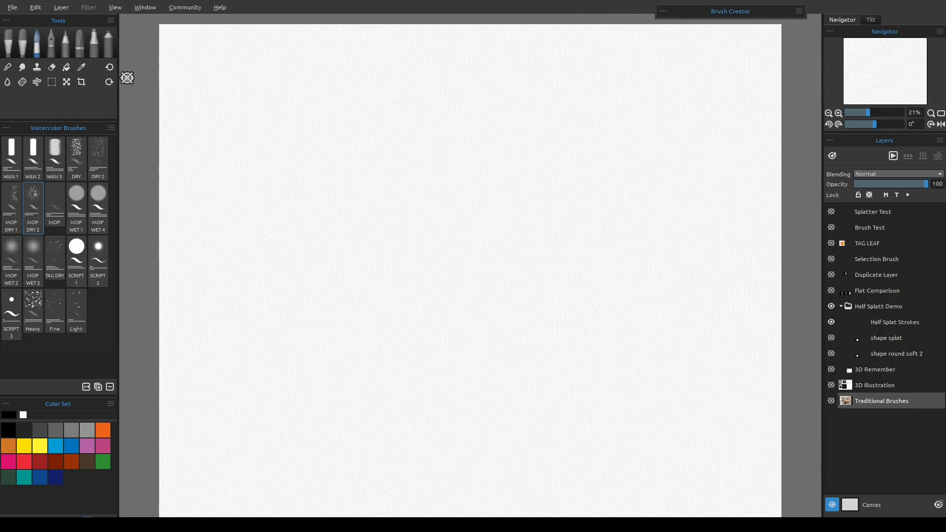
left_click(144, 6)
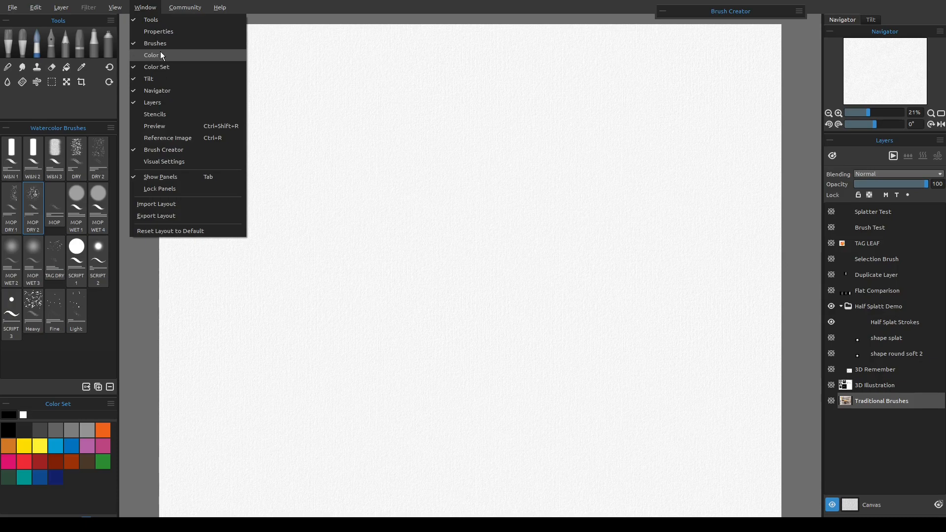
left_click(152, 30)
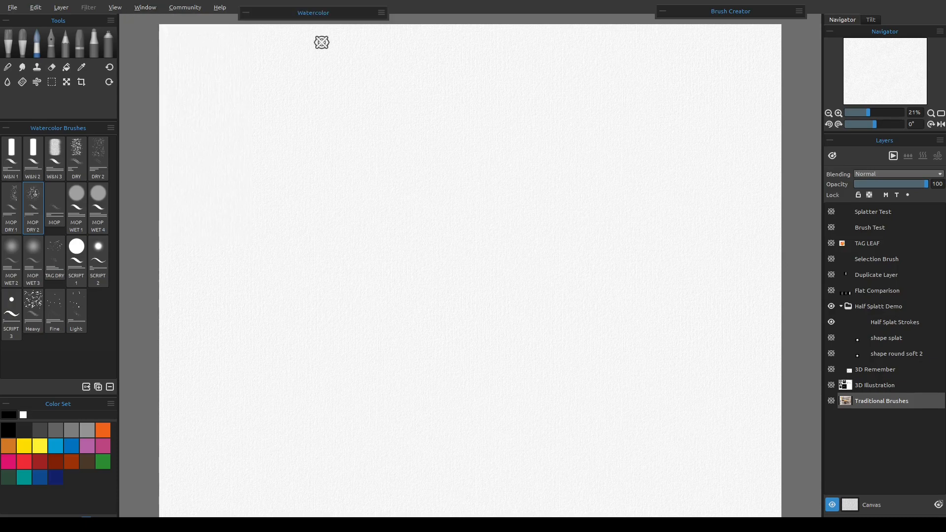
left_click(246, 13)
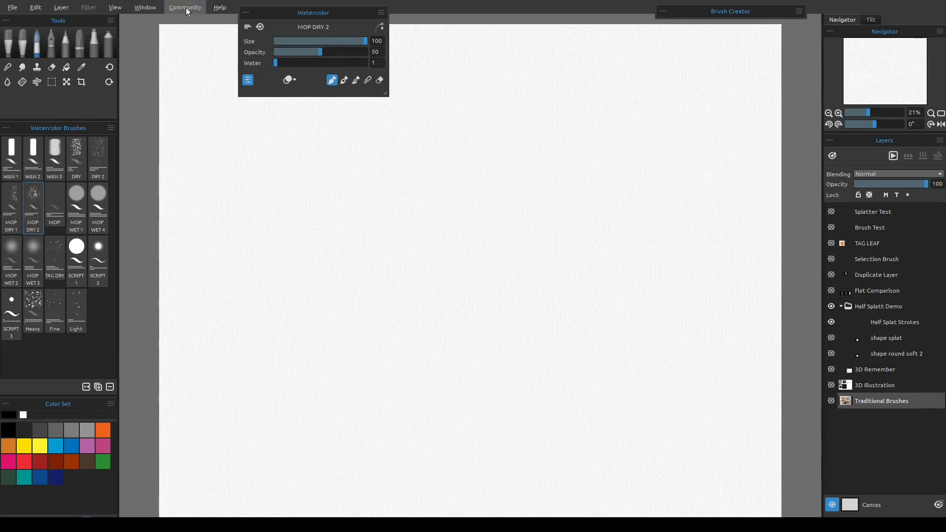
Step: Display the Visual Settings panel, expand it to view the Watercolor Behavior options, and collapse it again
left_click(146, 7)
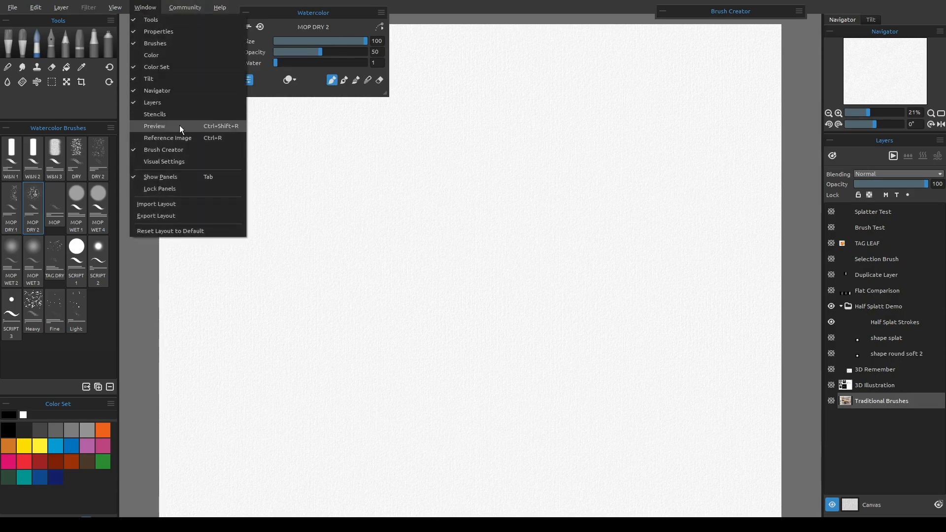
left_click(168, 159)
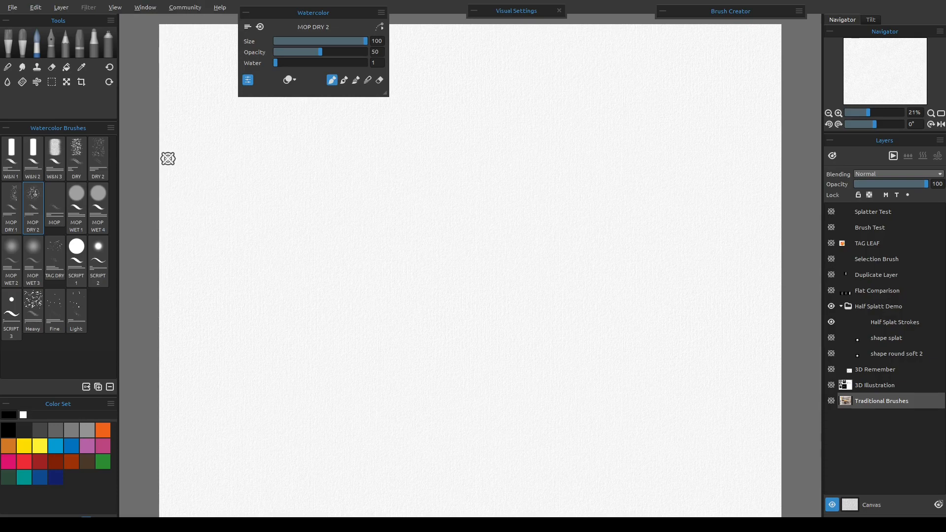
left_click(475, 11)
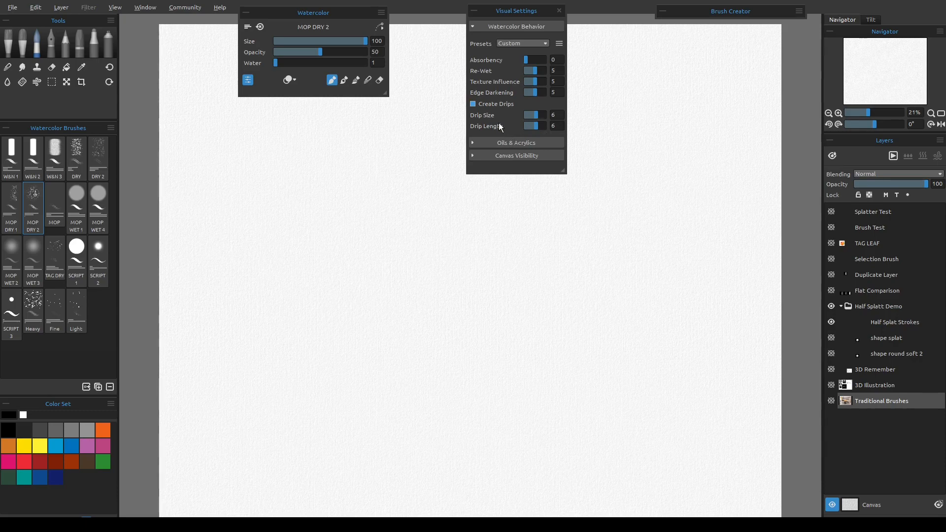
left_click(474, 11)
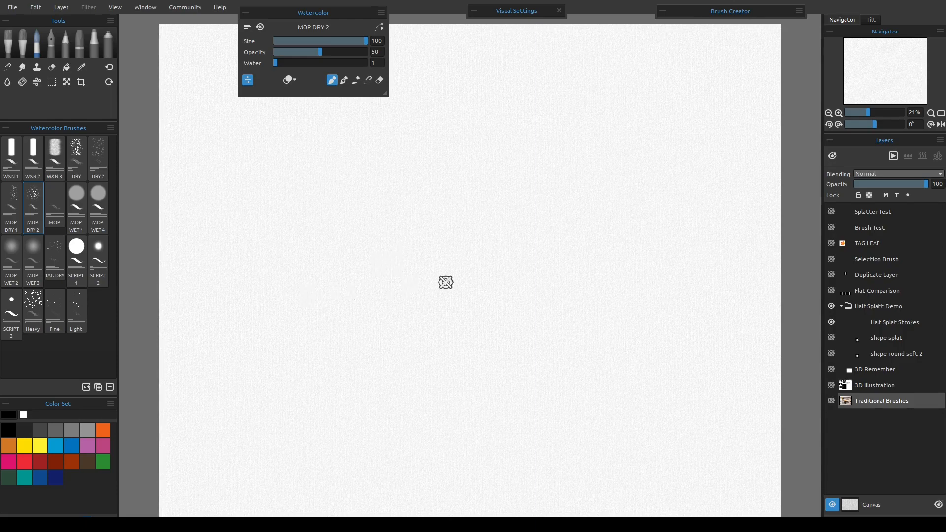
Step: Swap the primary and secondary colors, and expand the Brush Creator for the MOP DRY 2 brush
key("x")
left_click(664, 11)
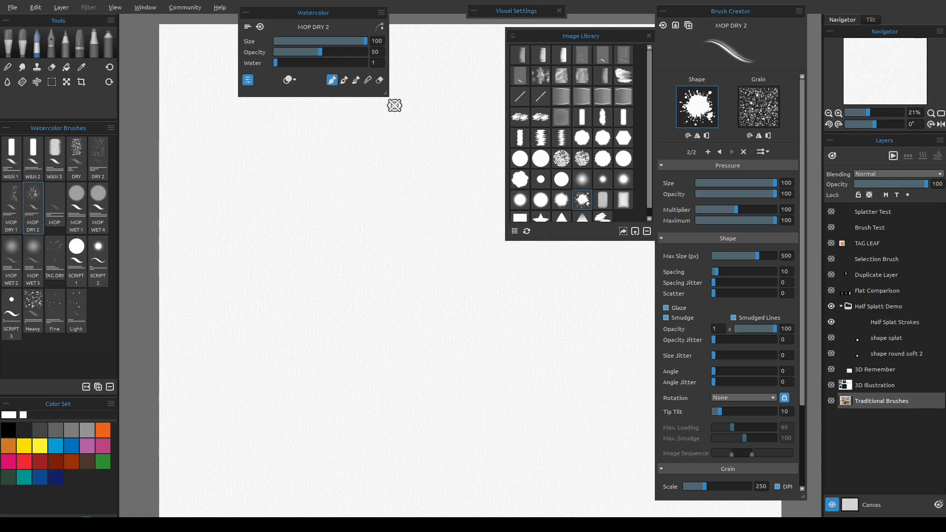
Step: Open Rebelle's library folder in File Explorer and view the grain images in Brushes > 2. Grains
left_click(220, 9)
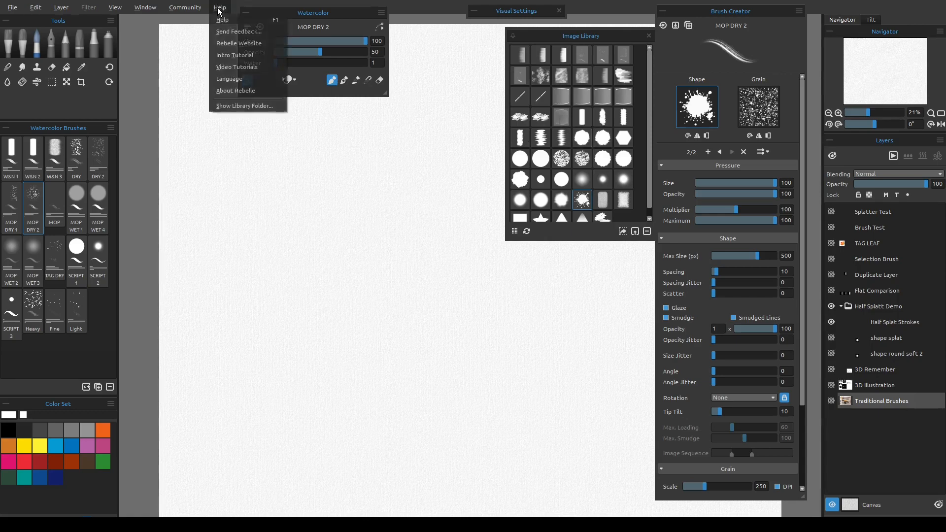
left_click(227, 106)
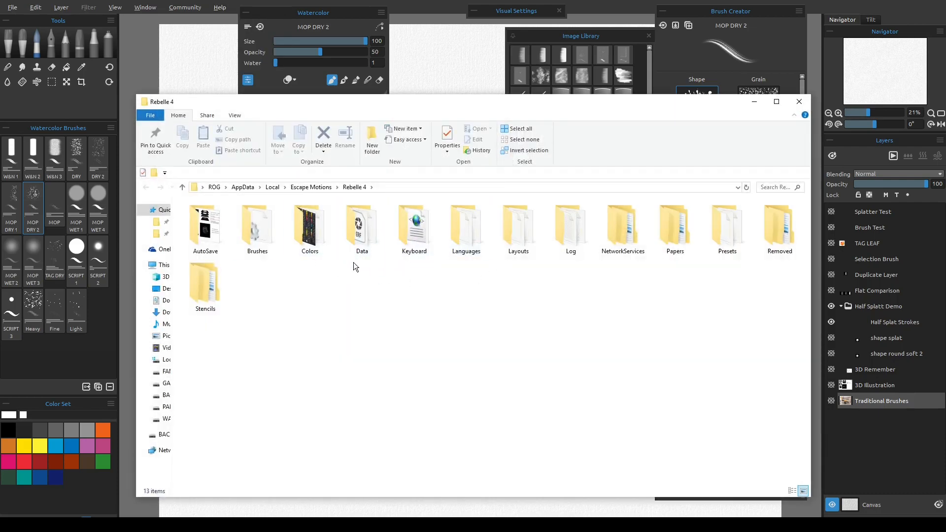
double_click(253, 229)
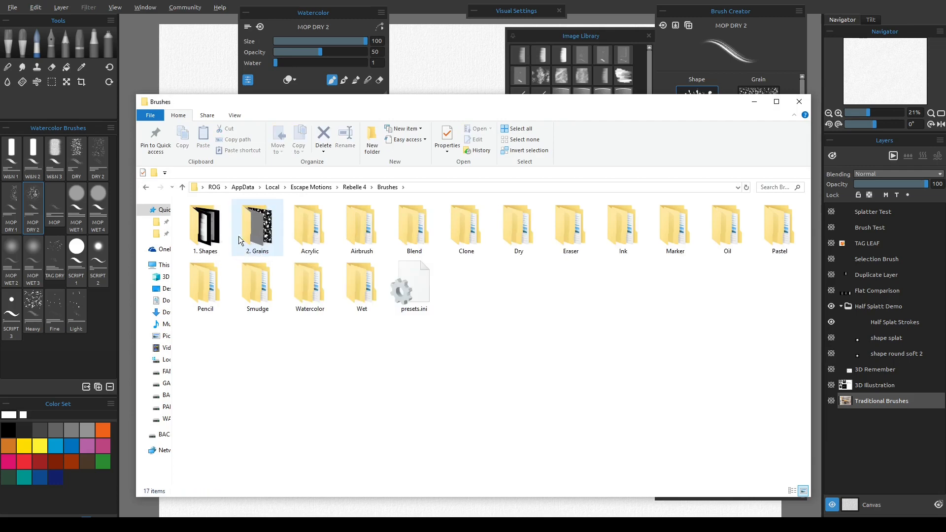
double_click(251, 230)
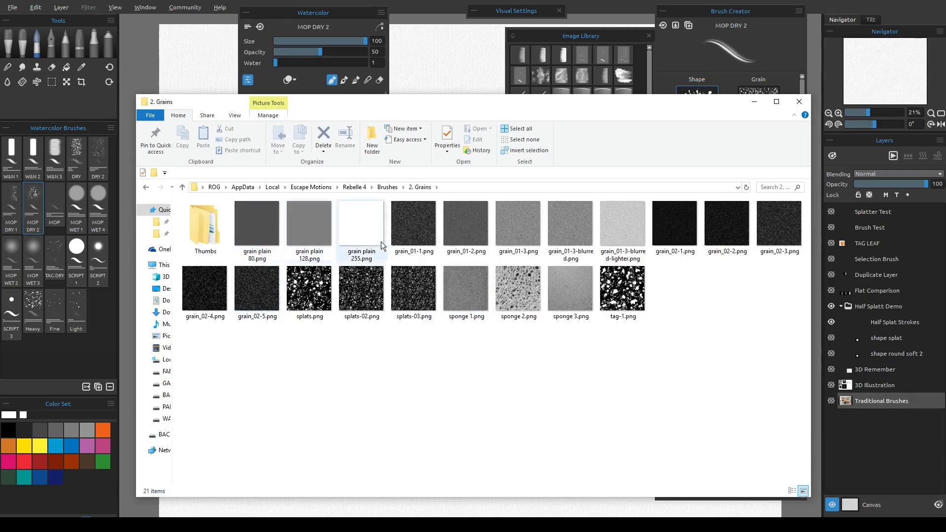
Step: Browse the brush shape images in the 1. Shapes folder, and close the library folder window
left_click(387, 188)
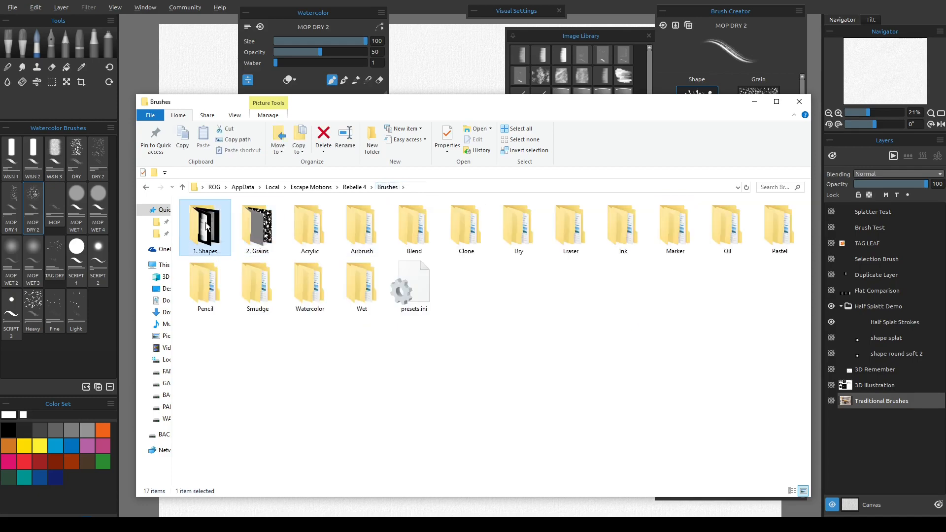
double_click(205, 224)
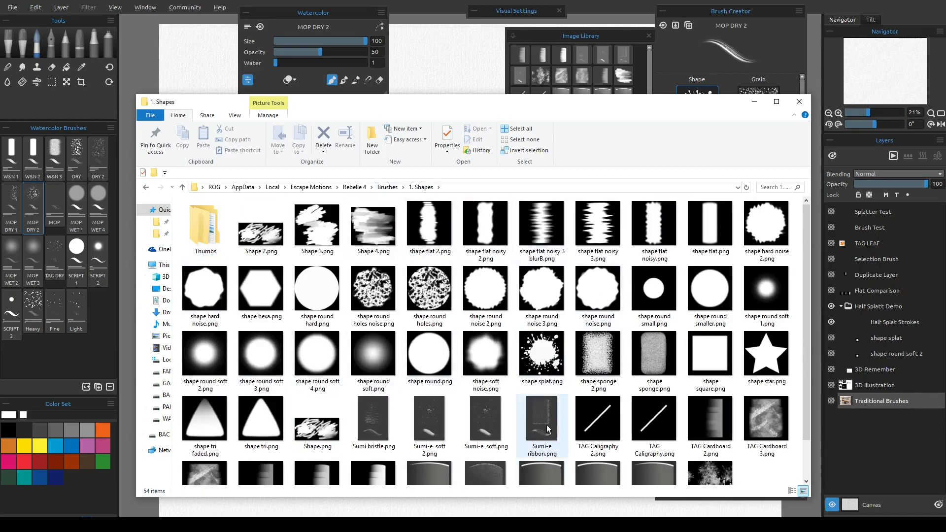
scroll(528, 405, "down", 2)
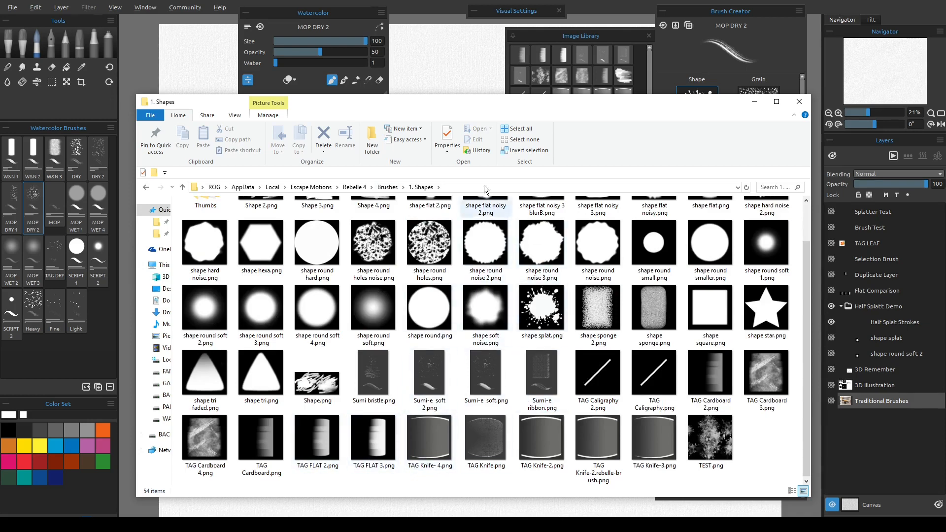
scroll(415, 245, "up", 1)
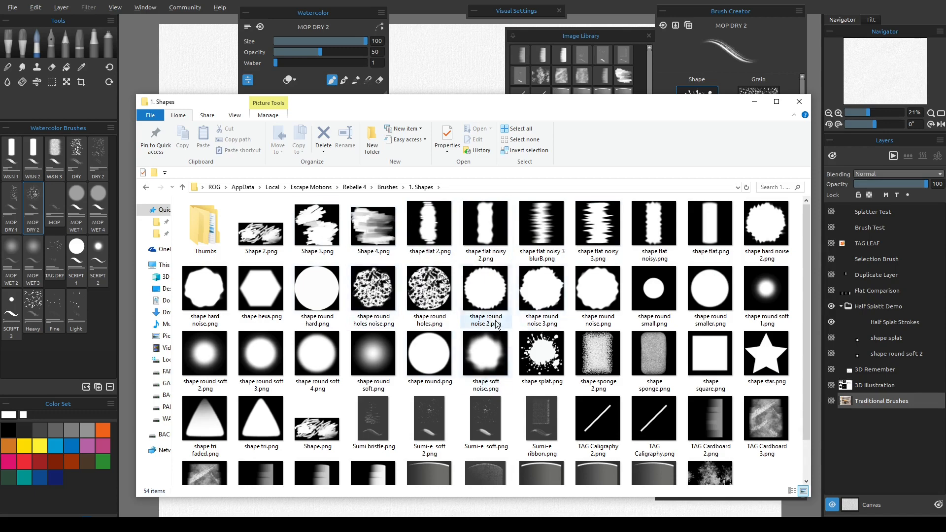
left_click(799, 102)
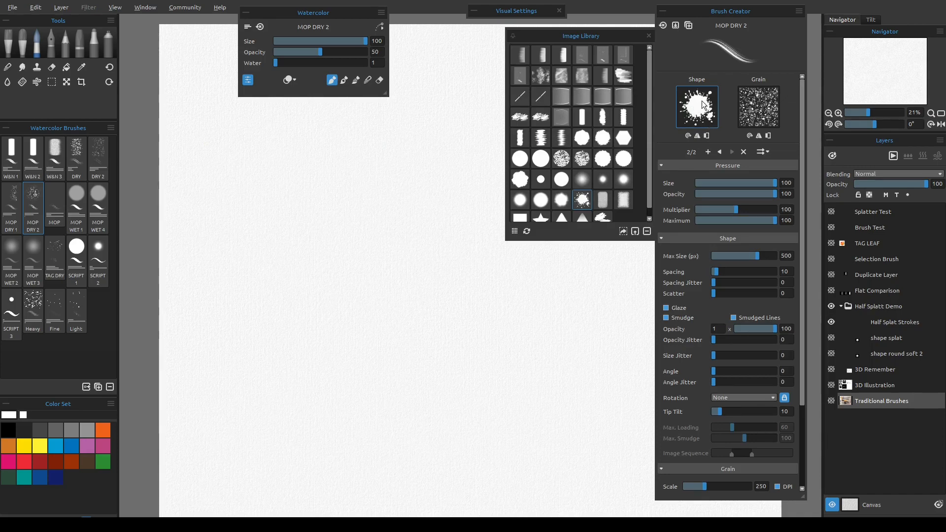
Step: View both shapes of the MOP DRY 2 brush, the soft round and the splat, and collapse the Brush Creator
left_click(720, 152)
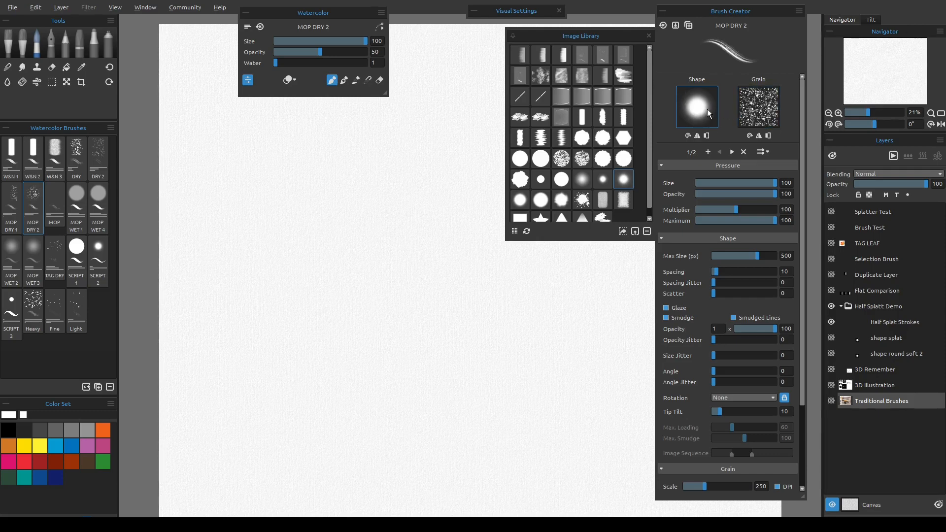
left_click(732, 152)
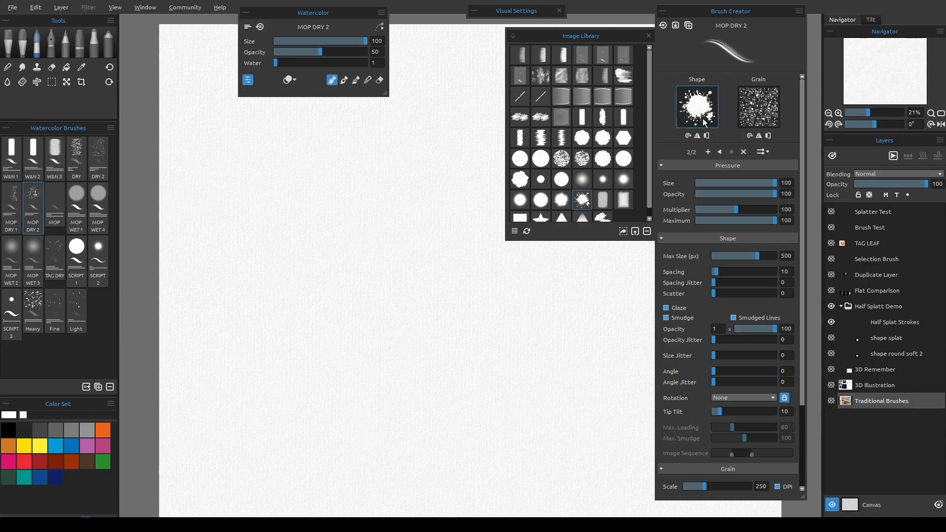
left_click(663, 11)
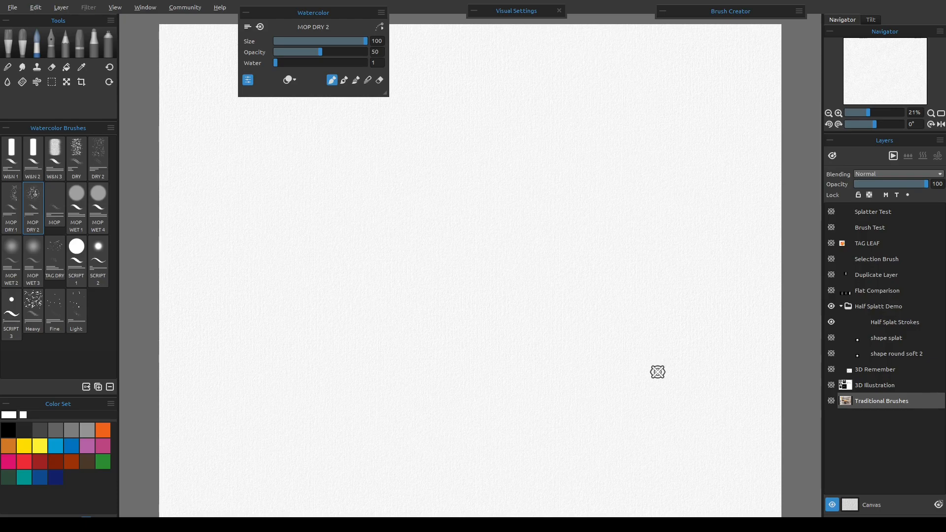
Step: Show the Traditional Brushes layer to view the brush reference photo, and hide it again
left_click(832, 400)
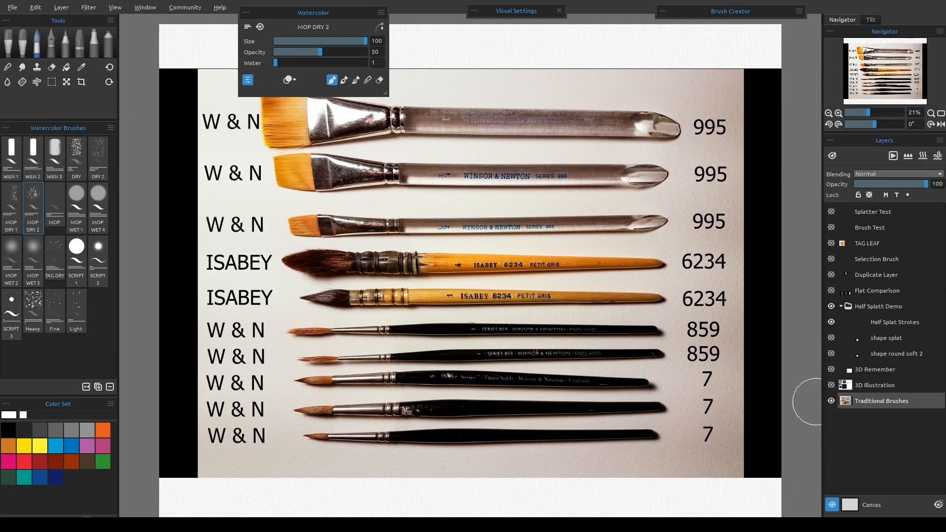
left_click(832, 402)
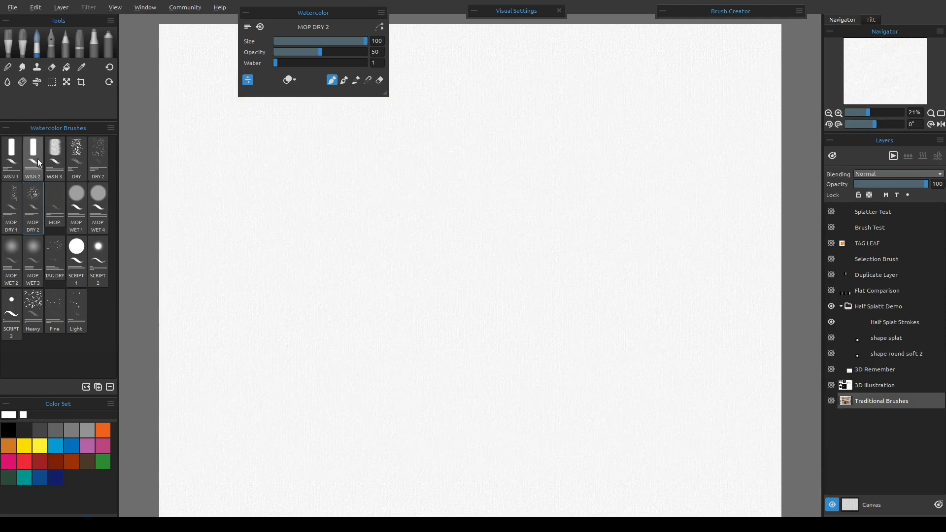
Step: Select the W&N 1 watercolor brush, check its shape and grain in the Brush Creator, and collapse the creator
left_click(12, 156)
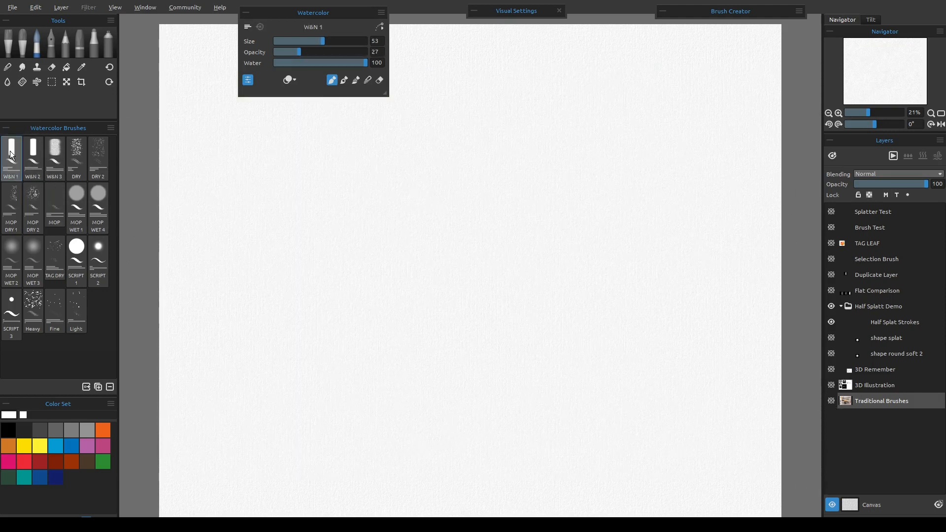
left_click(662, 12)
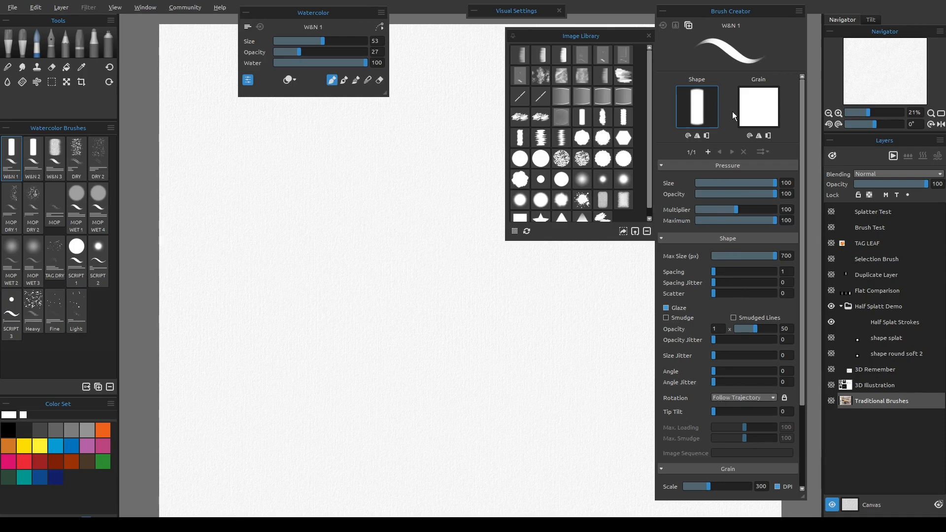
left_click(663, 12)
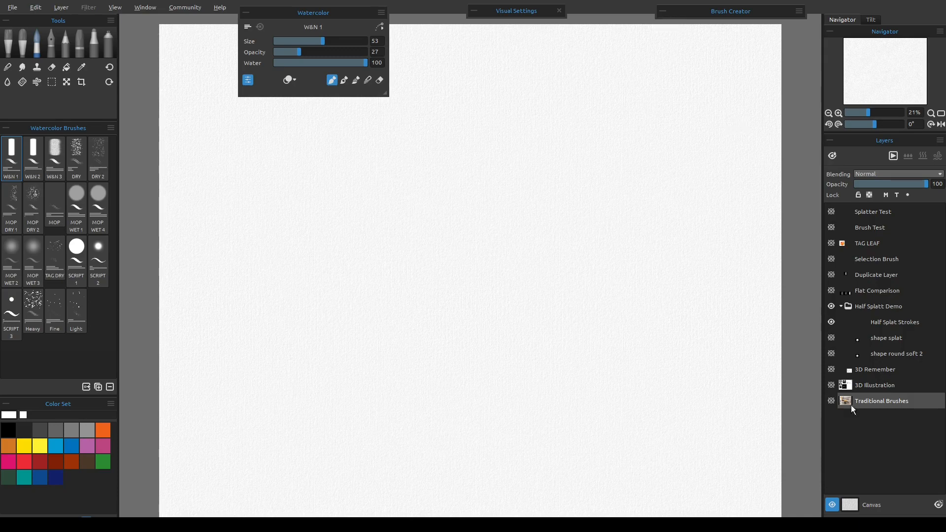
Step: Select the 3D Illustration layer, make it visible, and collapse the watercolor properties covering the diagram
left_click(875, 385)
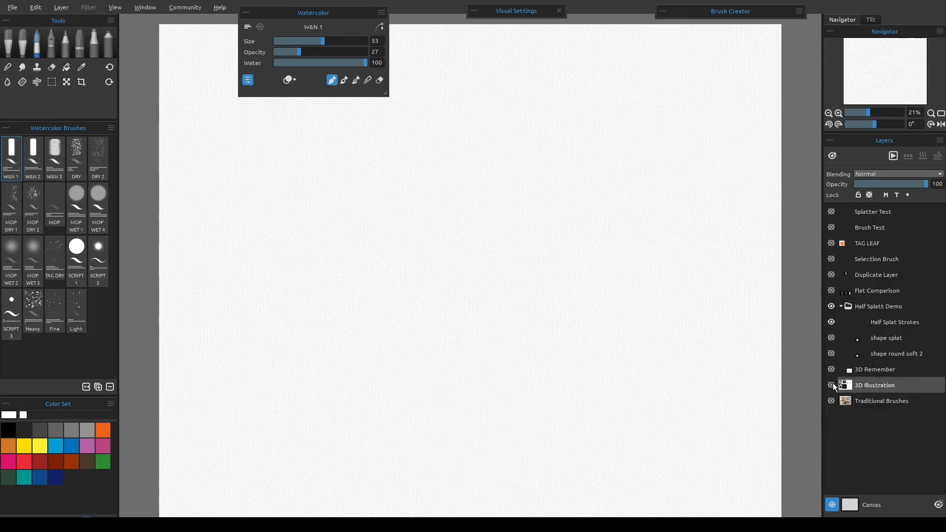
left_click(832, 385)
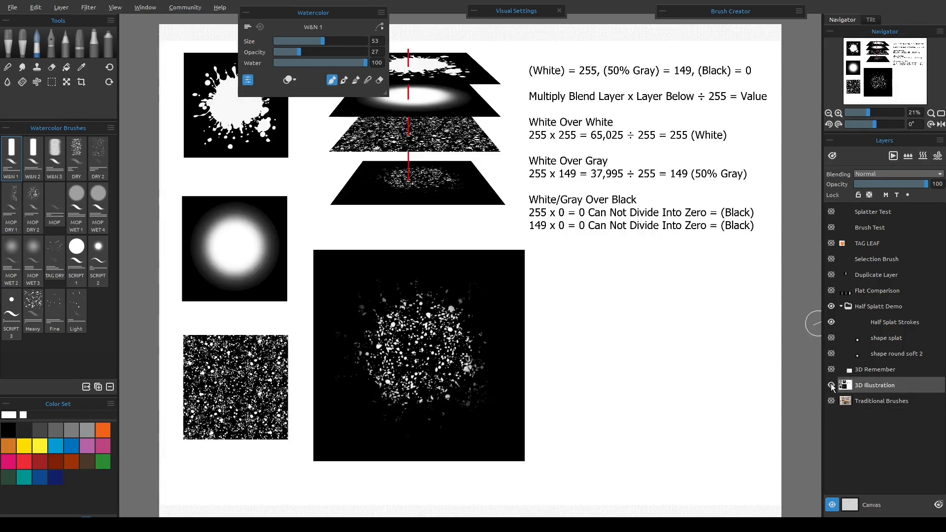
left_click(245, 14)
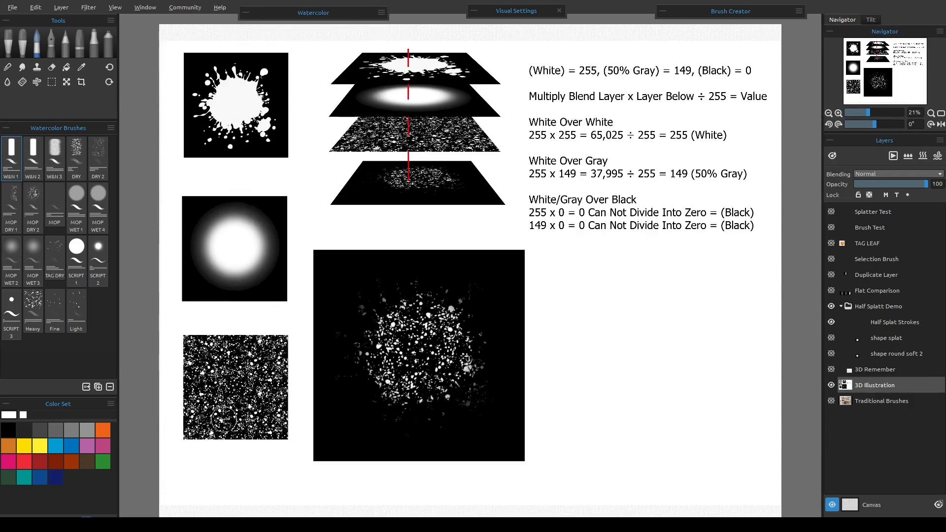
Step: Switch to the Selection tool and look through the blending modes available for the 3D Illustration layer
left_click(52, 82)
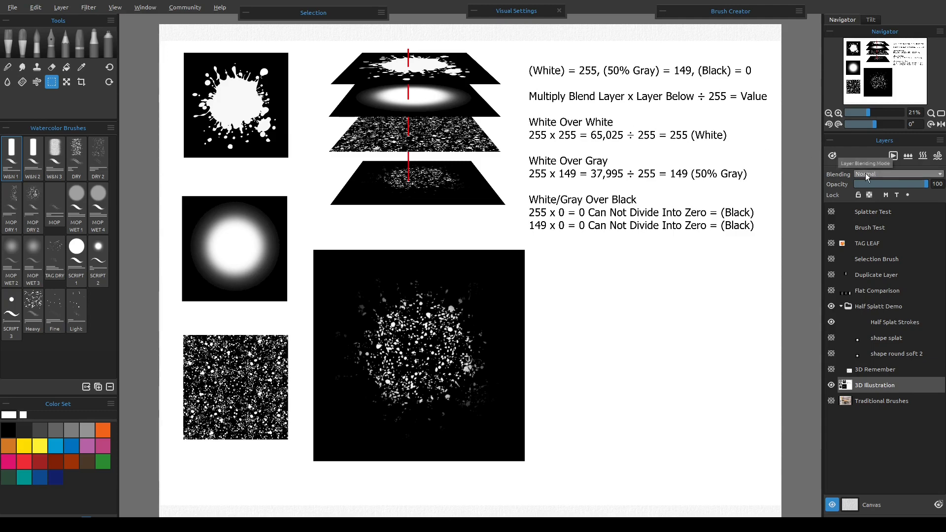
left_click(882, 175)
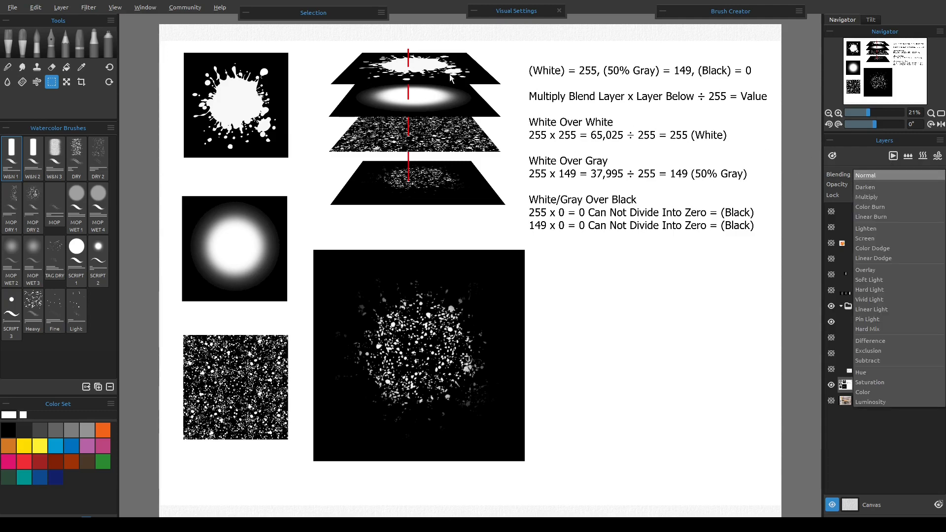
left_click(524, 51)
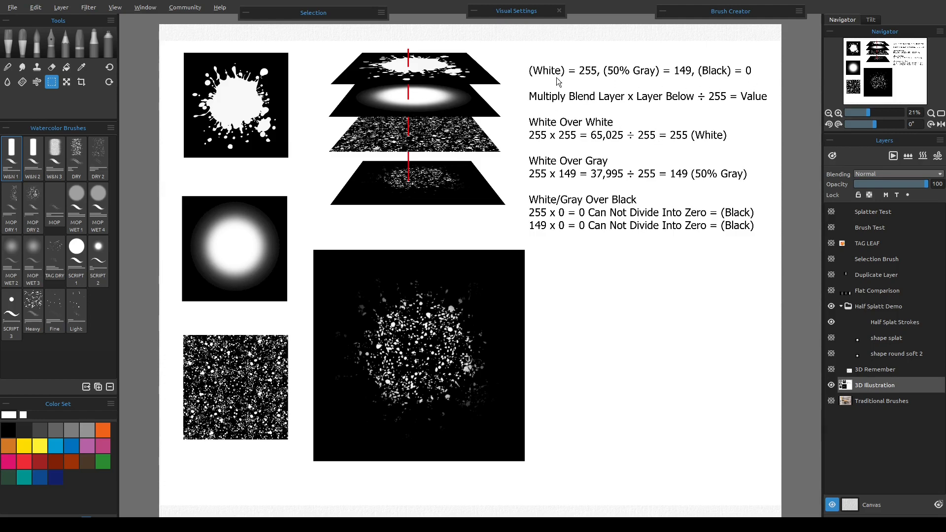
Step: Display the Color panel and pick the lightest gray swatch, with a brightness value of 149
left_click(147, 10)
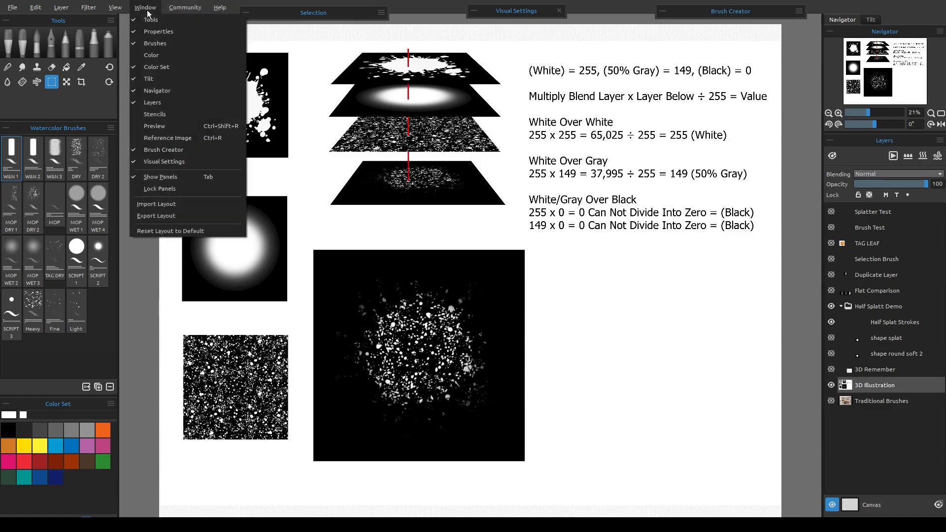
left_click(154, 55)
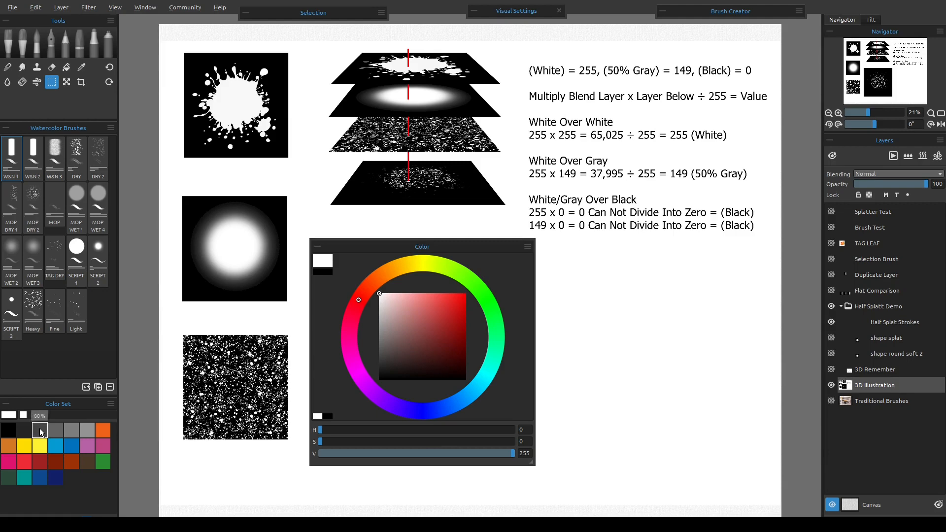
left_click(83, 430)
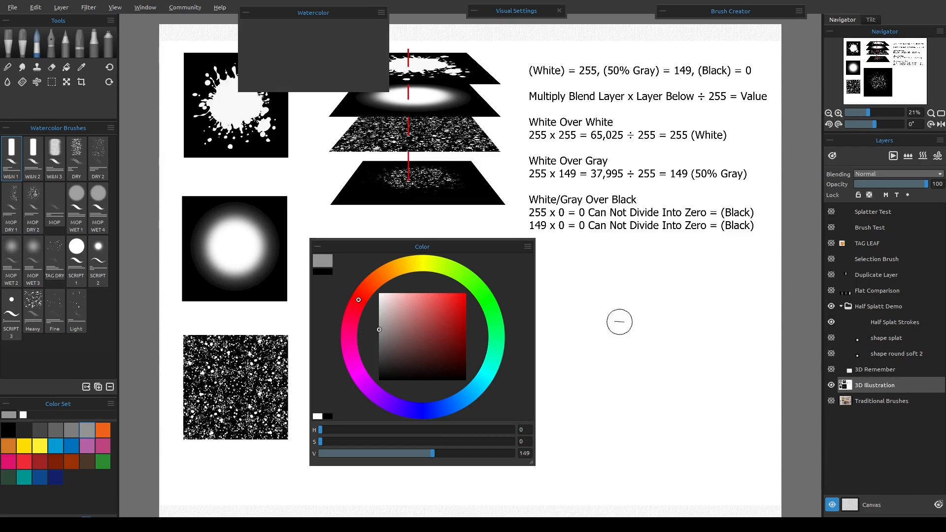
Step: Darken the color to black with a brightness value of 0, and clear the Color and Watercolor panels off the diagram
left_click_drag(379, 331, 369, 386)
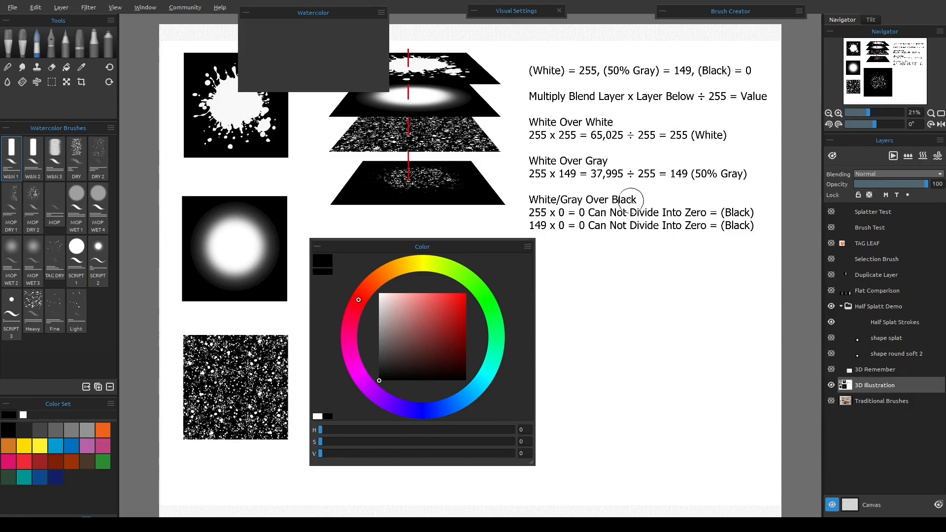
left_click(528, 246)
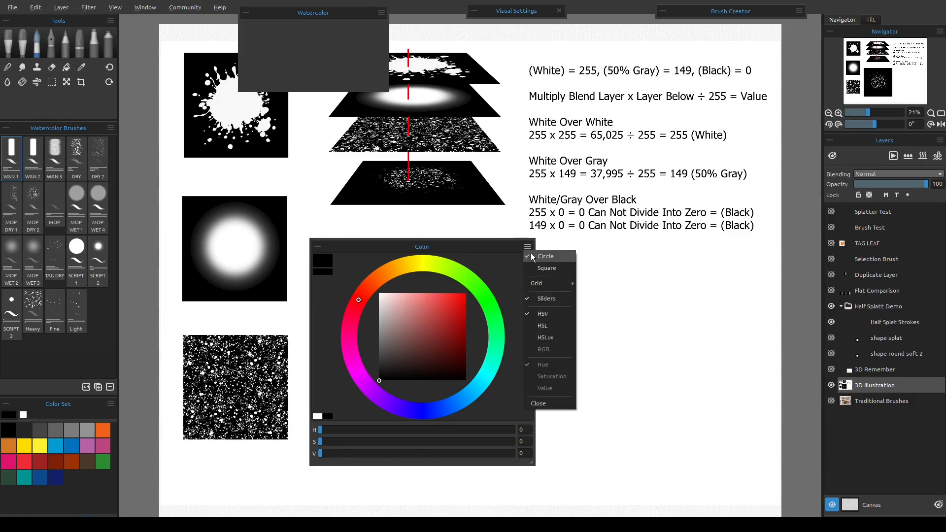
left_click(538, 403)
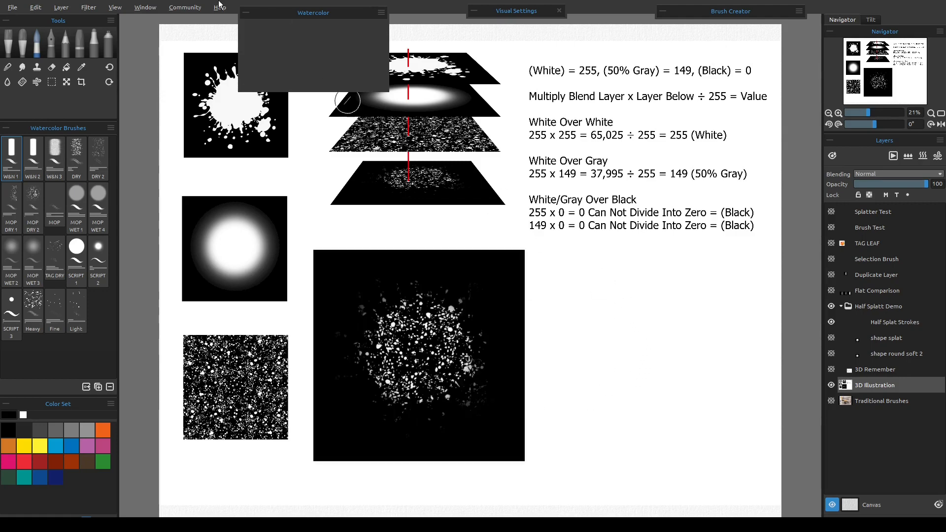
left_click(246, 13)
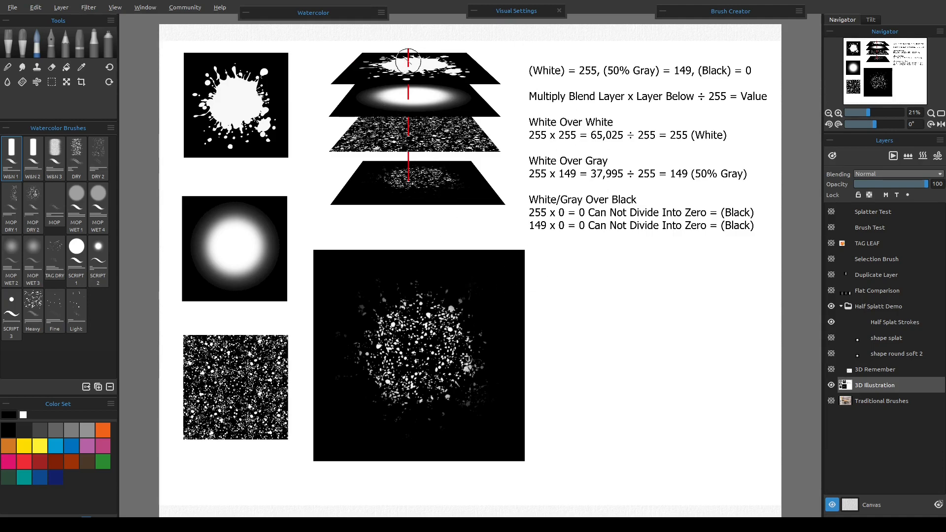
Step: Switch to the Selection tool and examine the stacked splat, soft round, grain and result layers of the diagram up close
scroll(391, 29, "up", 3)
scroll(391, 29, "up", 2)
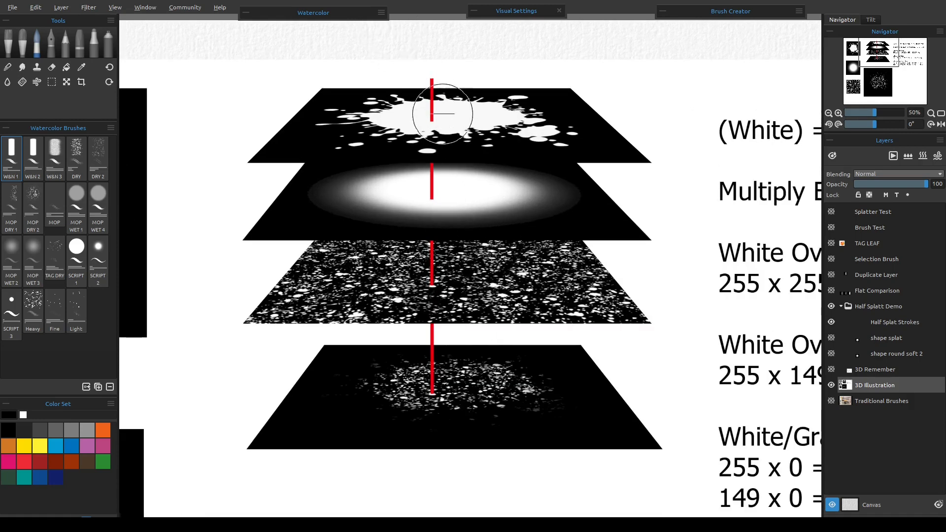
left_click(51, 83)
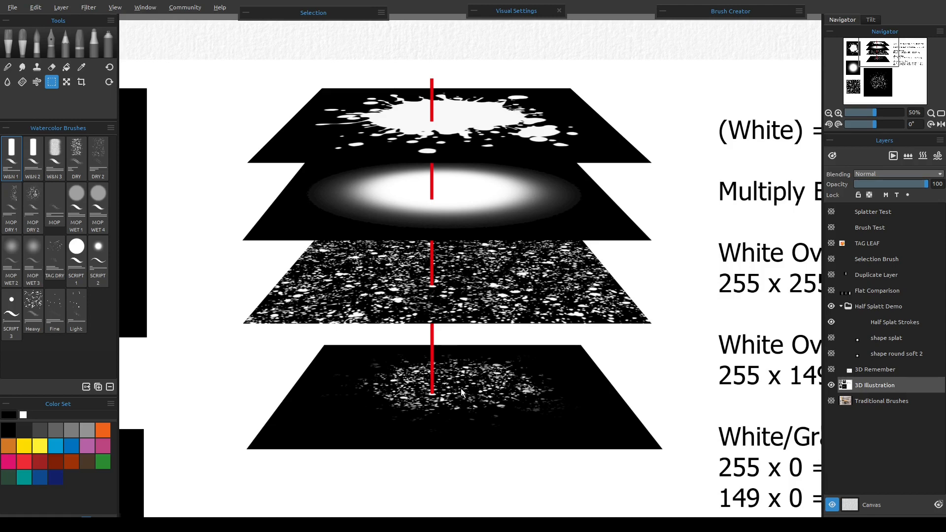
key("ctrl+0")
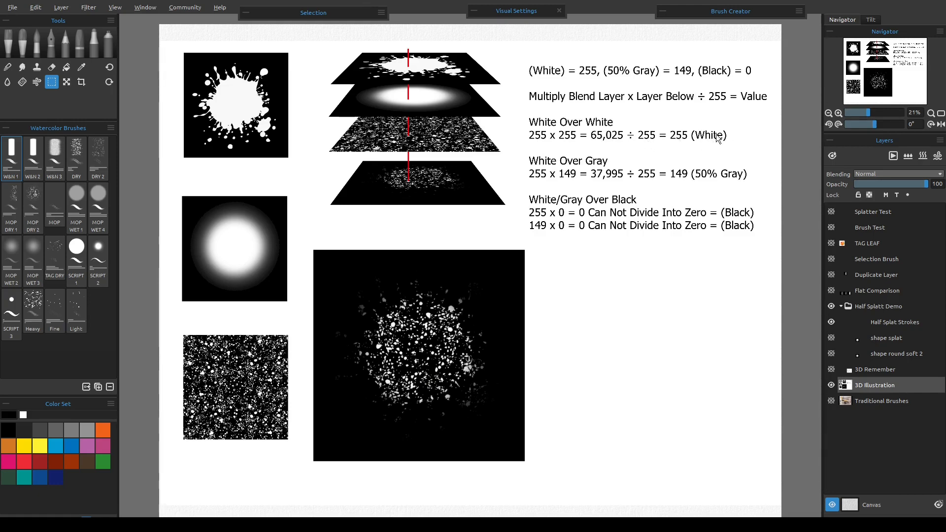
scroll(457, 79, "up", 3)
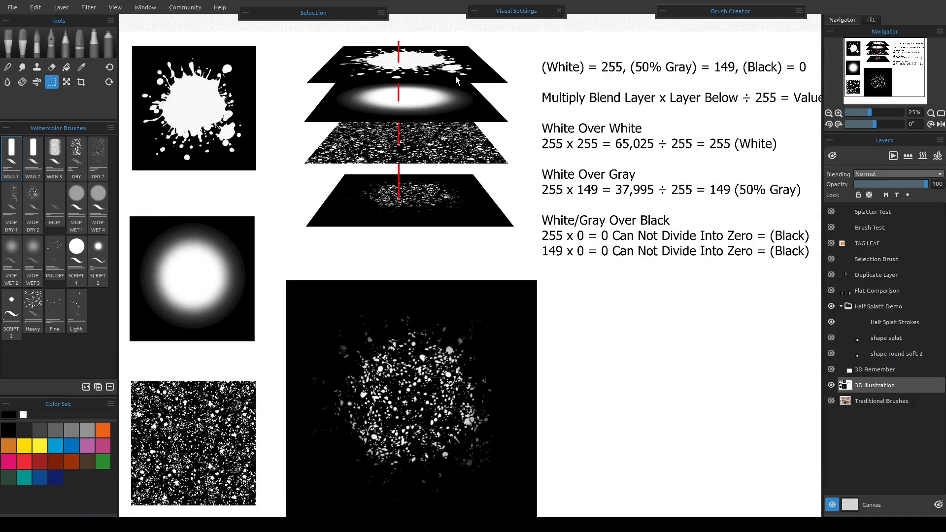
scroll(456, 76, "up", 2)
left_click_drag(395, 131, 427, 212)
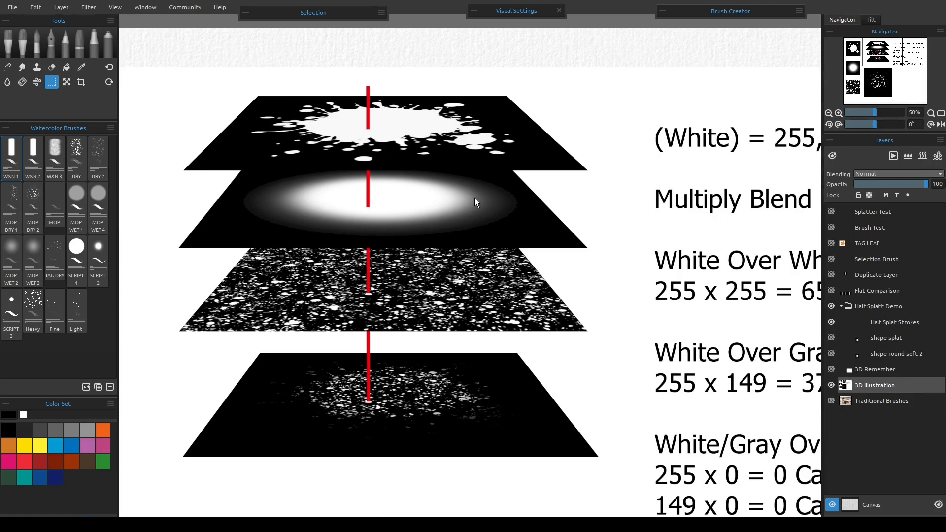
key("ctrl+0")
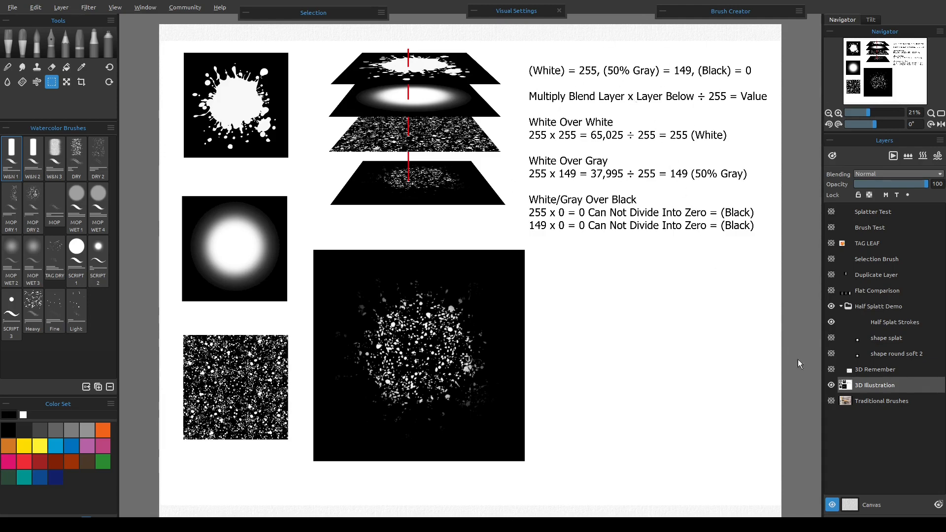
Step: Show the 3D Remember notes, and replace them and the 3D Illustration with the shape round soft 2 and shape splat layers
left_click(832, 369)
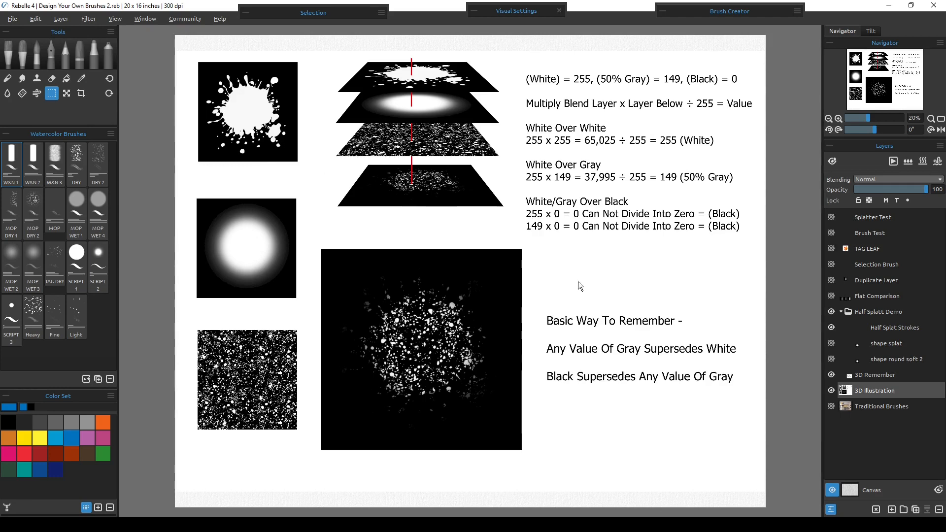
left_click(831, 390)
left_click(832, 358)
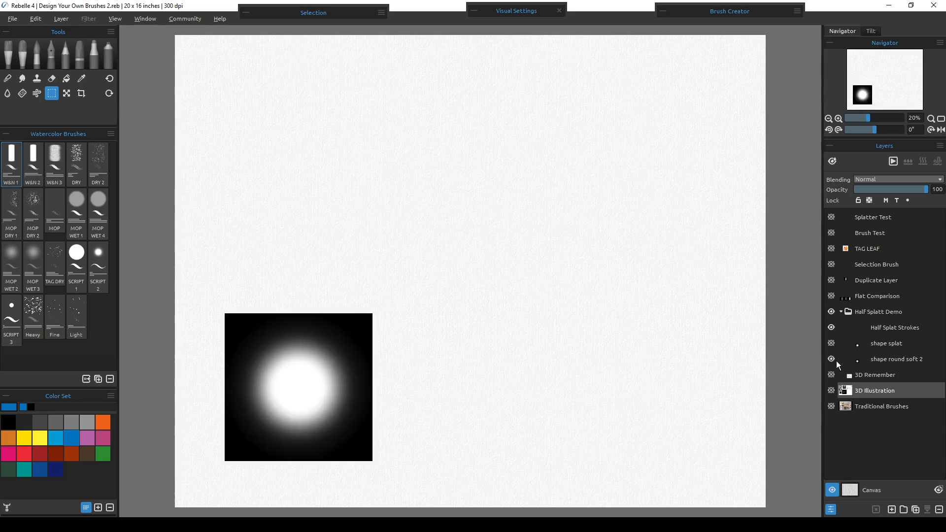
left_click(832, 343)
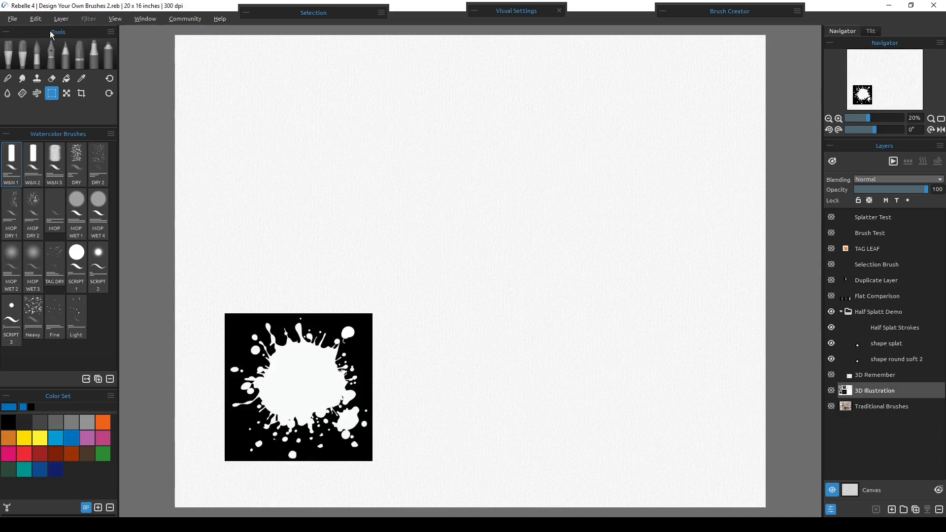
Step: Set the shape splat layer's blending mode to Multiply over the soft round shape
left_click(12, 18)
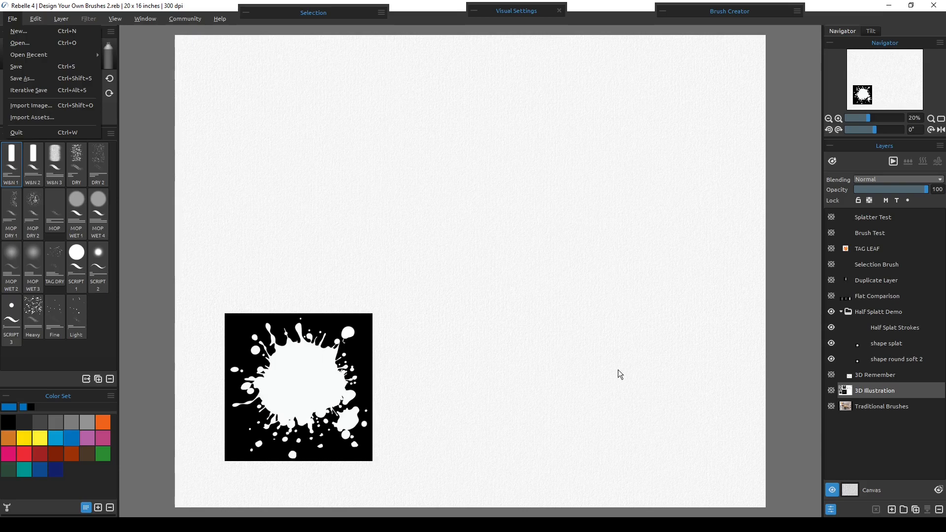
left_click(889, 341)
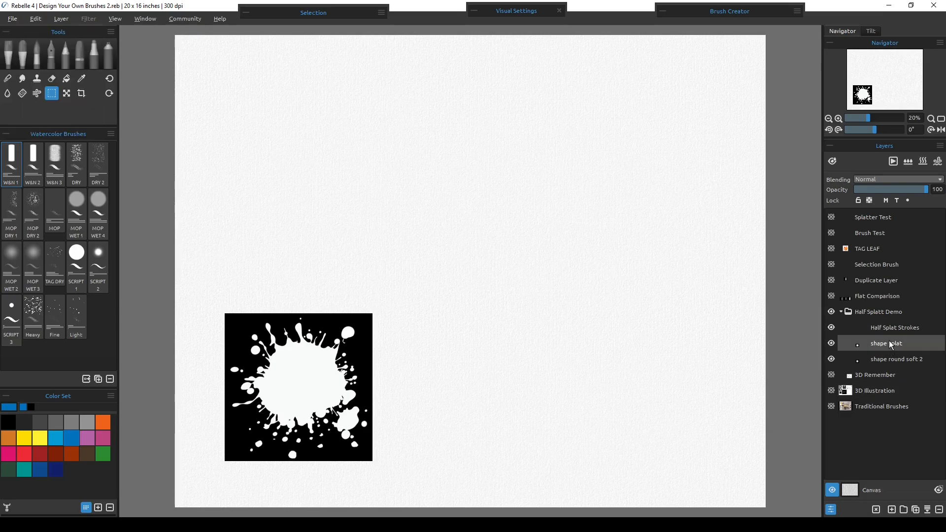
left_click(831, 343)
left_click(831, 344)
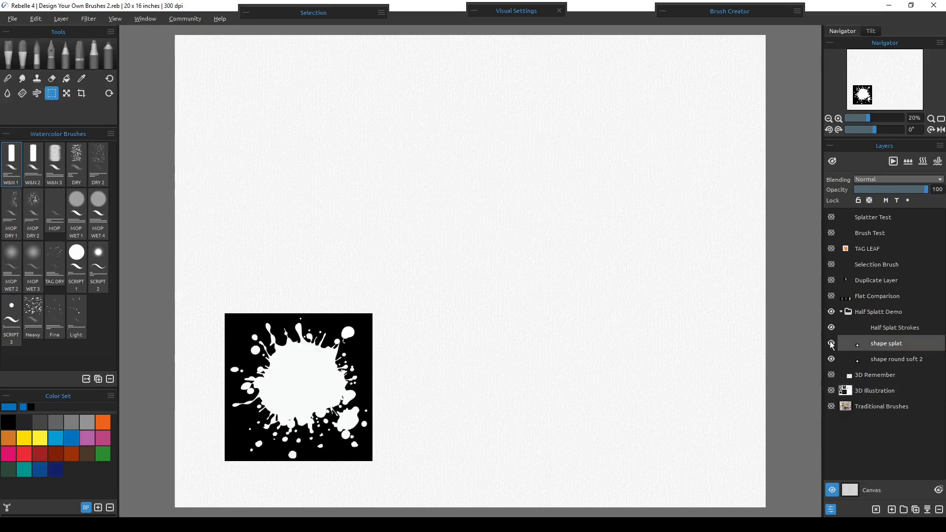
left_click(886, 179)
left_click(871, 201)
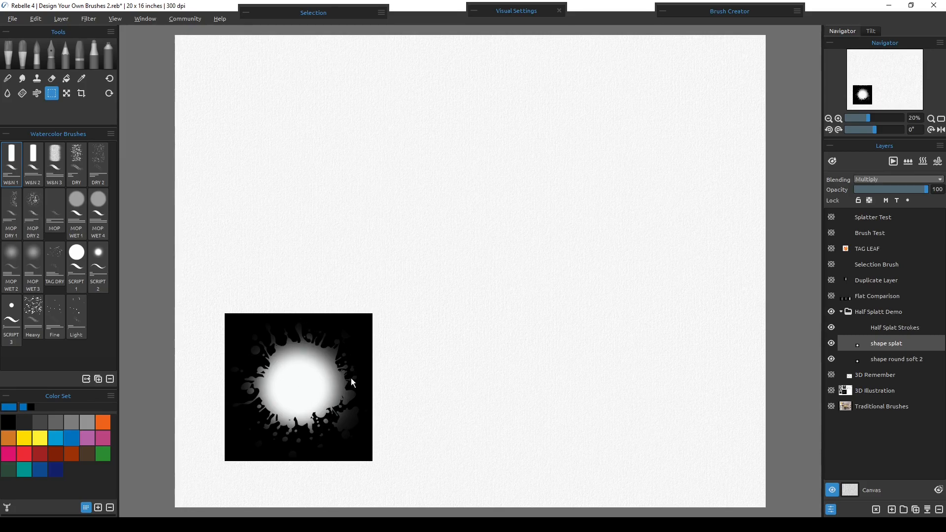
Step: Reduce the shape round soft 2 layer's opacity to 70 and expand the Brush Creator with its Image Library
left_click(889, 359)
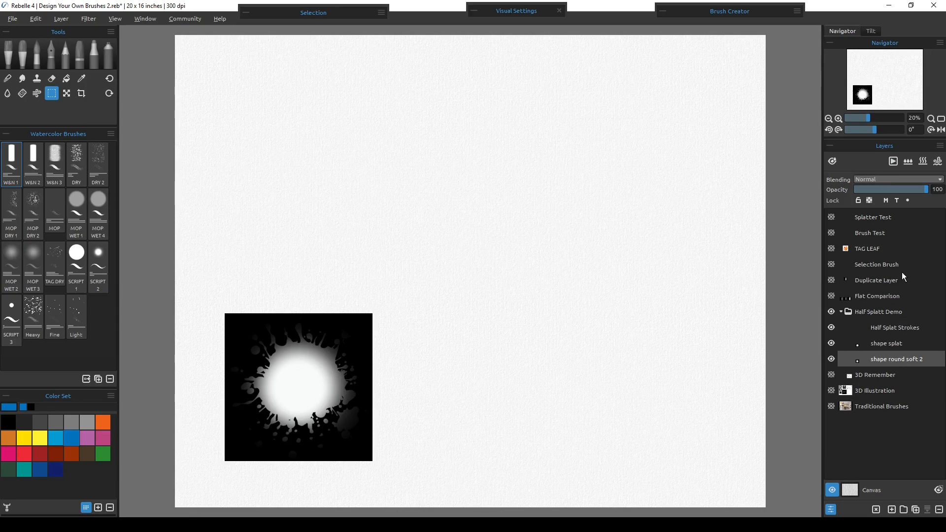
left_click_drag(926, 190, 908, 194)
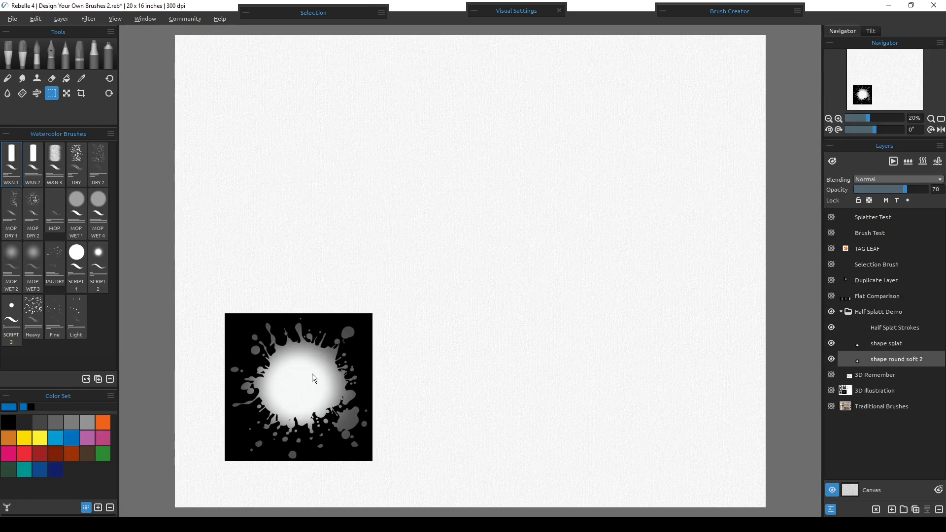
left_click(662, 12)
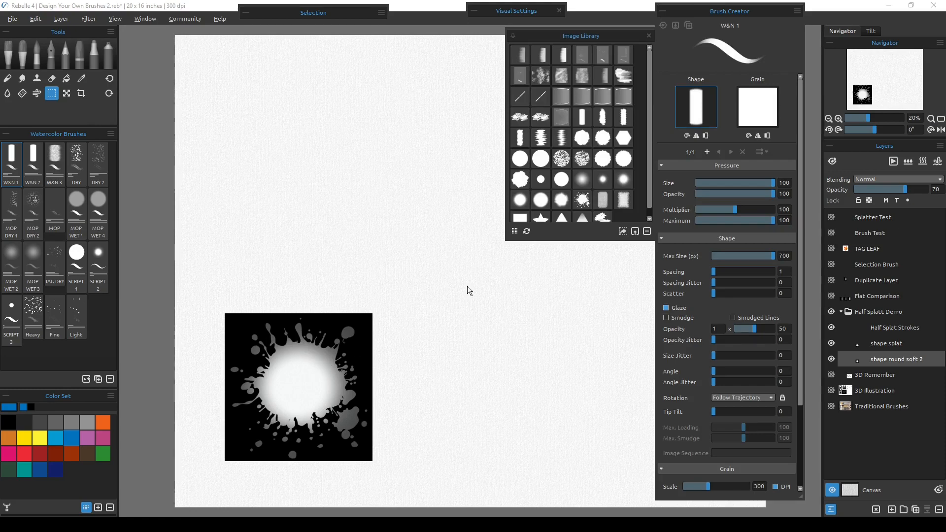
left_click(622, 229)
Step: Merge the shape splat and shape round soft 2 layers, and make a rectangular selection around the whole splat square
left_click(877, 341, "shift")
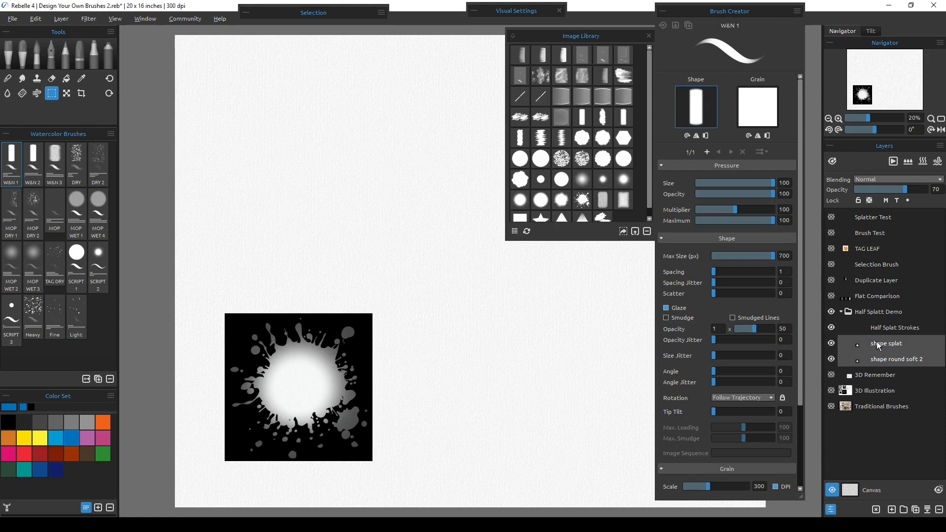
left_click(928, 510)
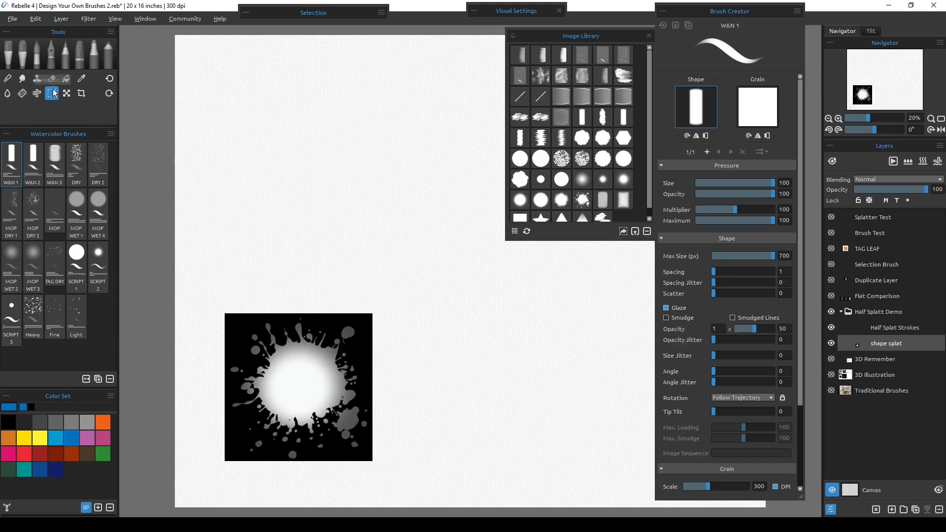
left_click(225, 315)
left_click_drag(226, 315, 305, 461)
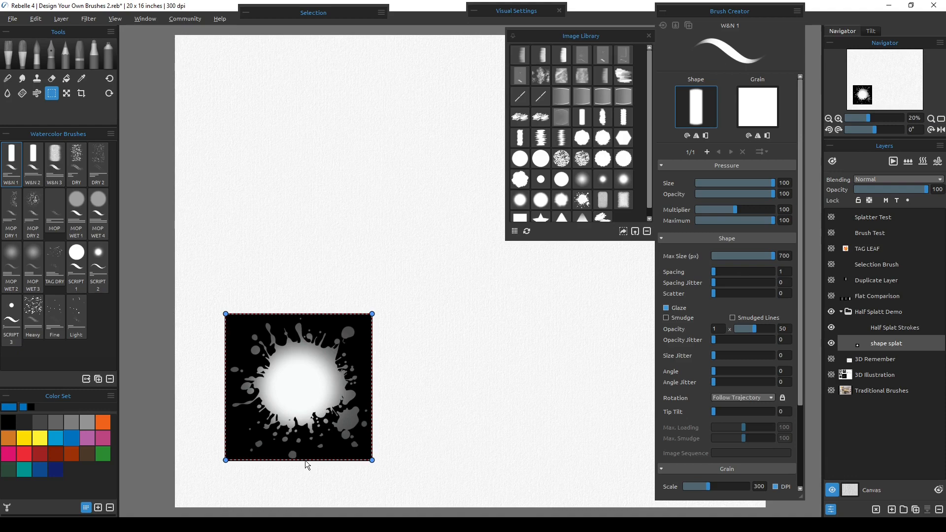
left_click(433, 353)
Step: Cover the right half of the splat square with solid black using the SCRIPT 1 brush at size 82
left_click(77, 254)
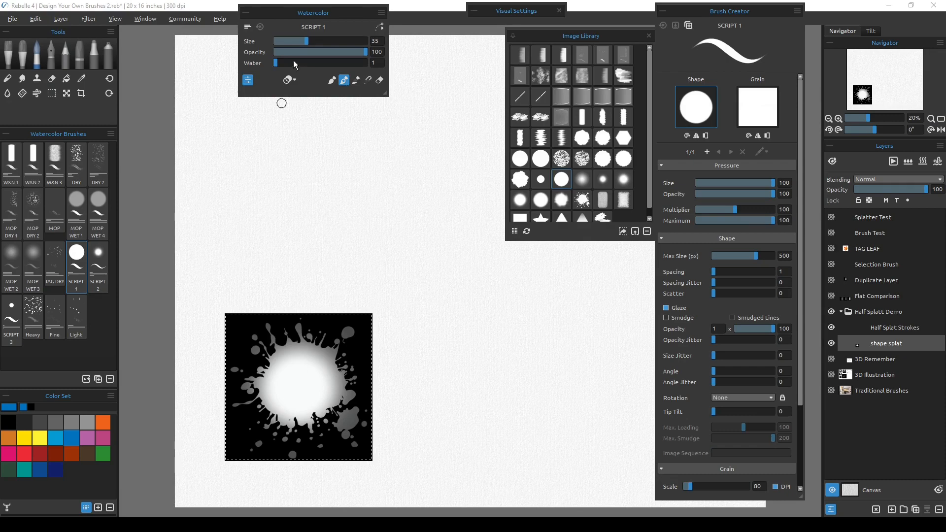
left_click(12, 424)
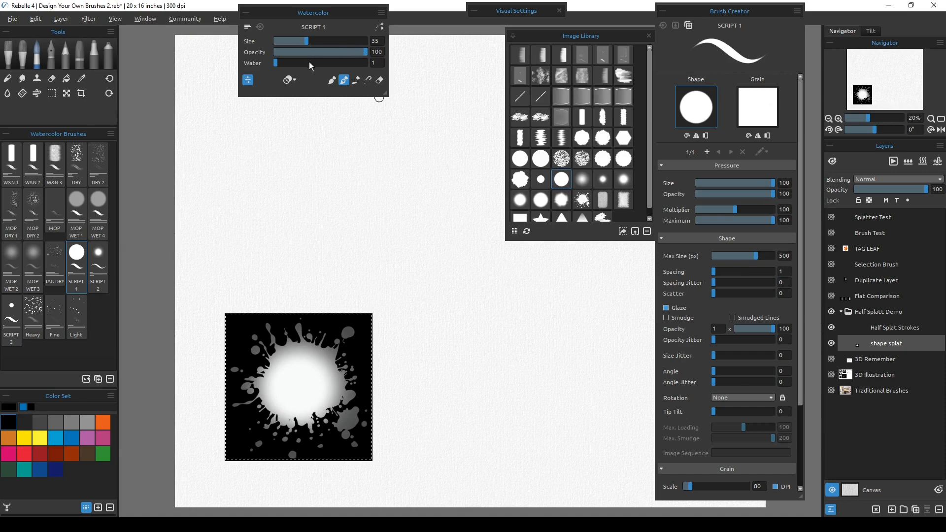
left_click_drag(315, 42, 349, 42)
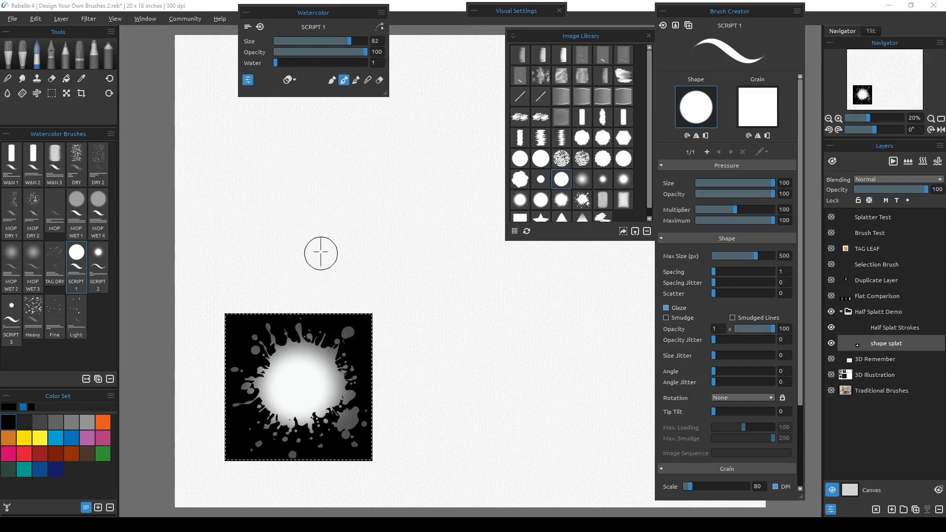
left_click(322, 352)
left_click_drag(322, 351, 317, 481)
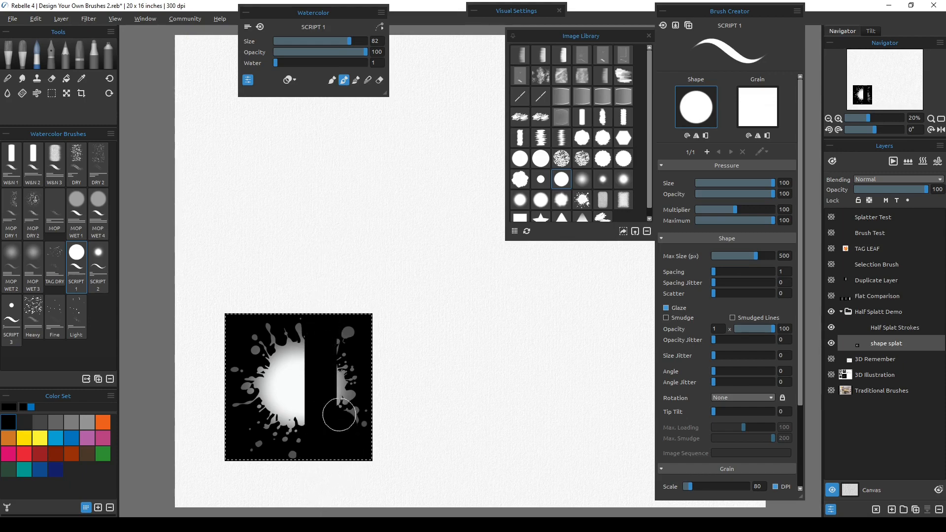
left_click_drag(339, 414, 344, 299)
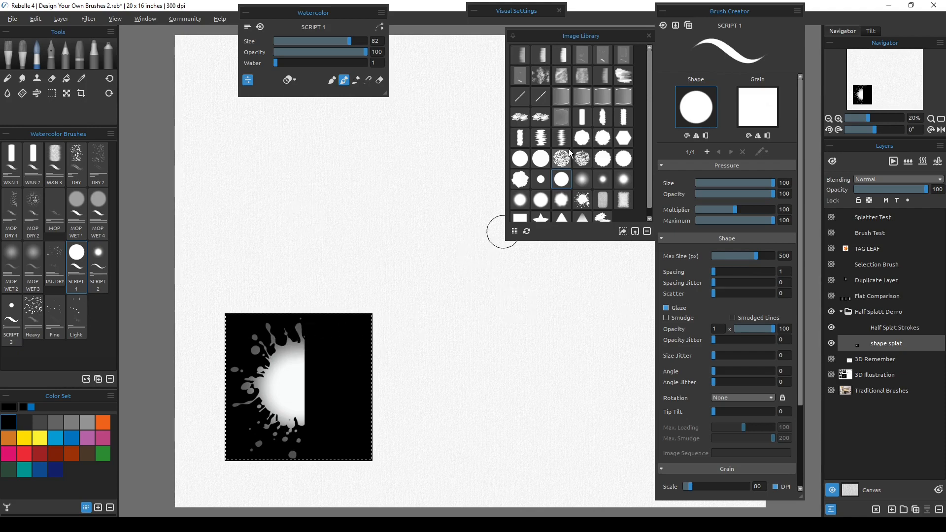
Step: Capture the selected half splat as the shape of the SCRIPT 1 brush, and hide the shape splat layer
left_click(624, 232)
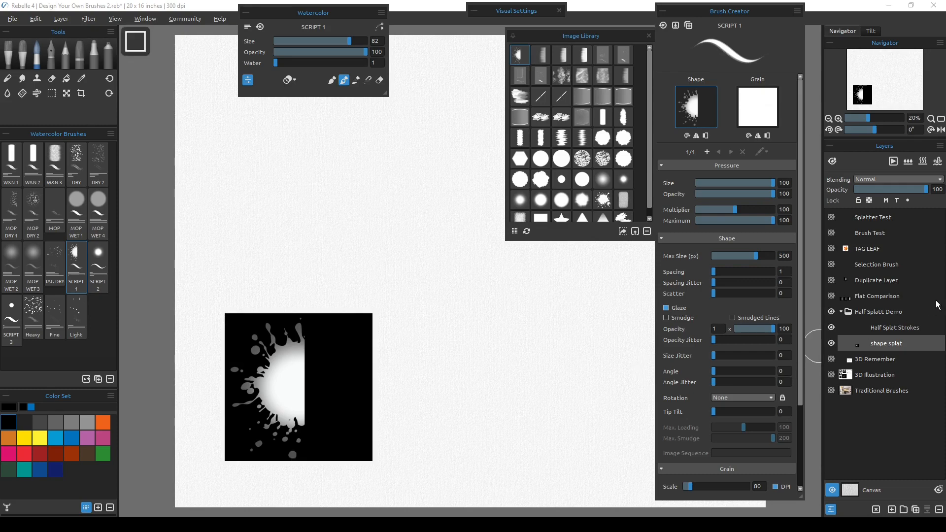
left_click(832, 344)
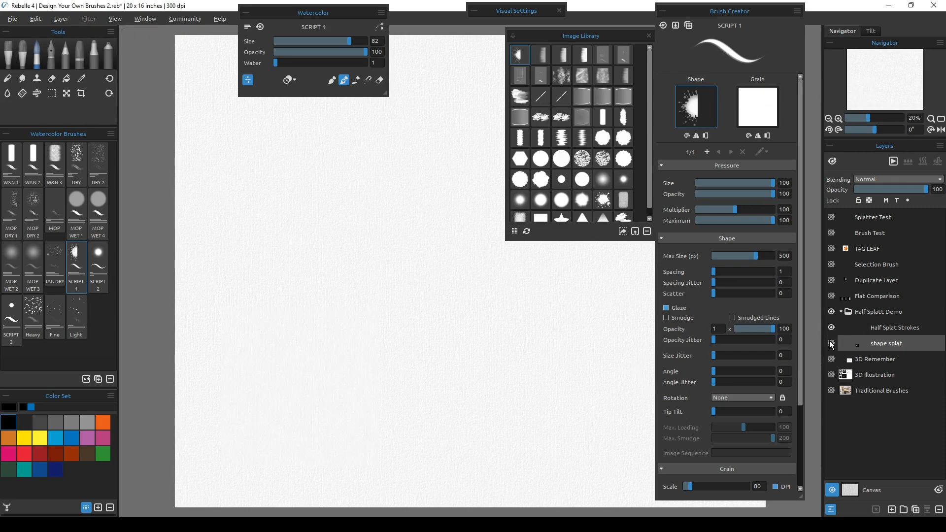
Step: Paint two vertical blue strokes side by side on the Half Splat Strokes layer with the half-splat brush at opacity 45
left_click(870, 329)
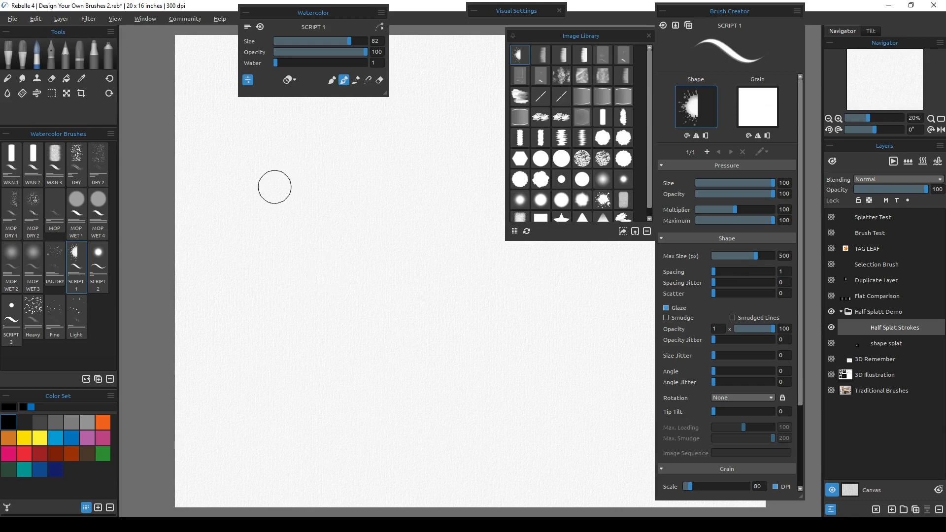
left_click(72, 445)
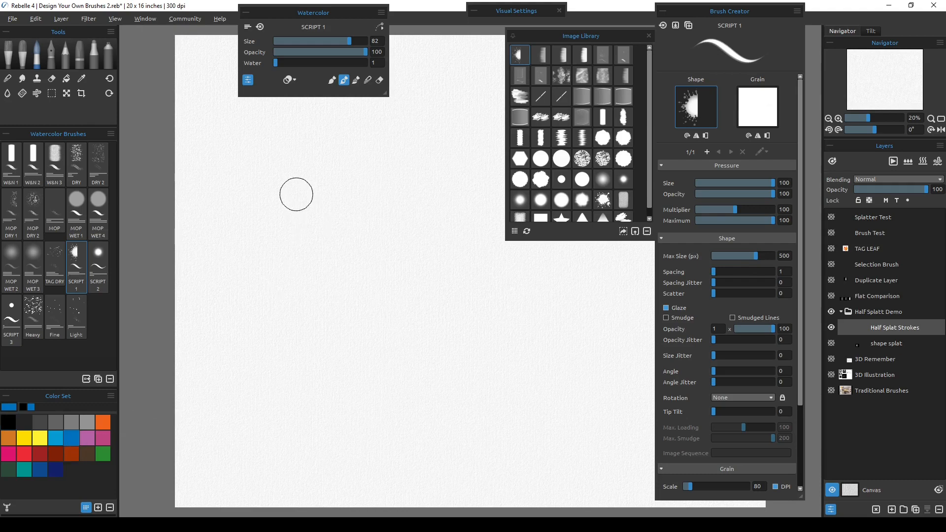
left_click_drag(329, 52, 315, 52)
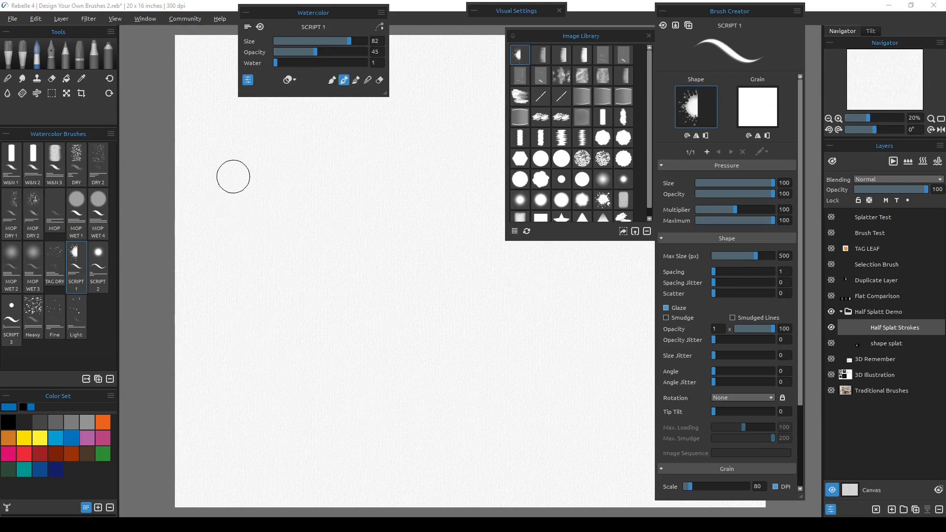
left_click_drag(236, 175, 235, 392)
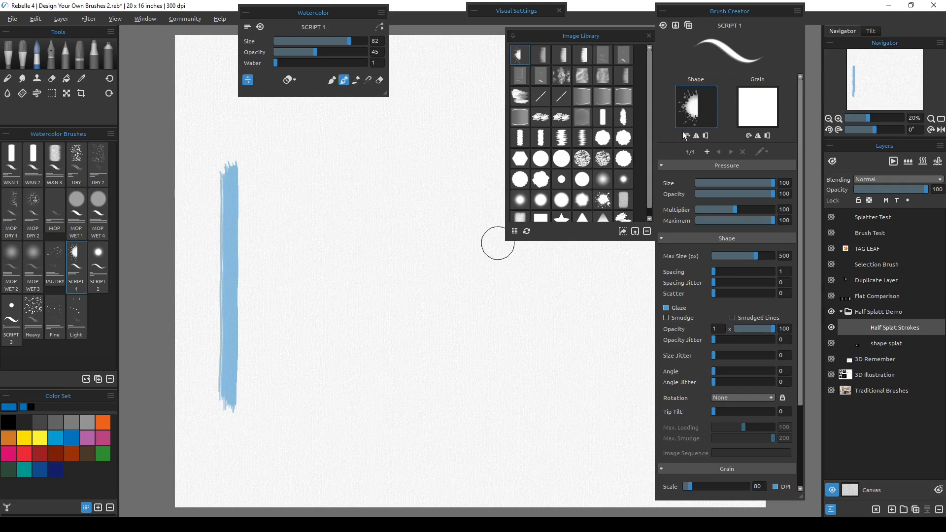
left_click_drag(259, 401, 266, 160)
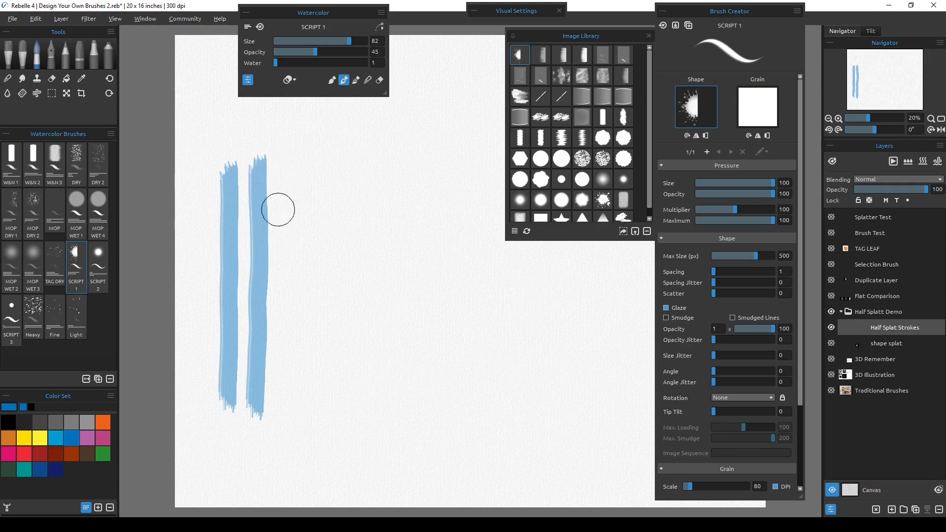
Step: Paint two horizontal blue strokes, one above the other, beside the vertical pair on the Half Splat Strokes layer
left_click_drag(311, 191, 331, 192)
left_click_drag(354, 191, 437, 192)
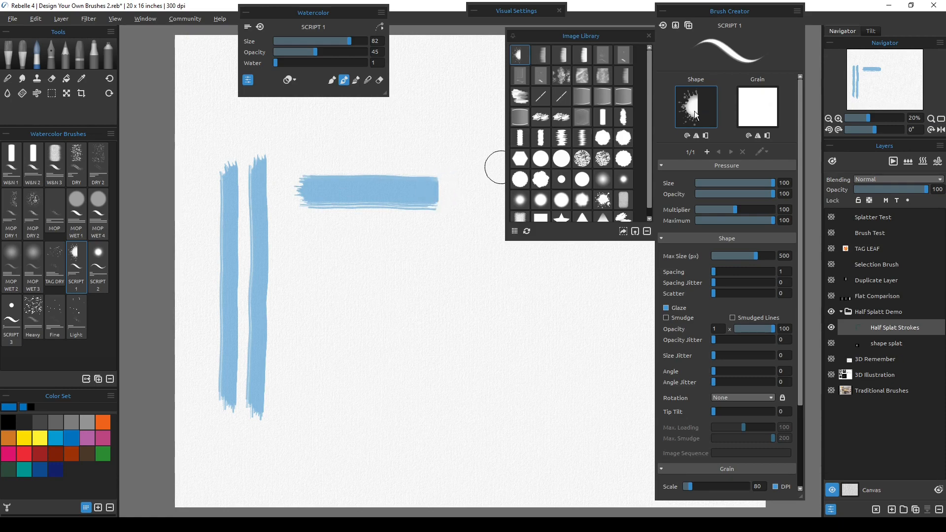
left_click(434, 250)
left_click_drag(434, 250, 302, 253)
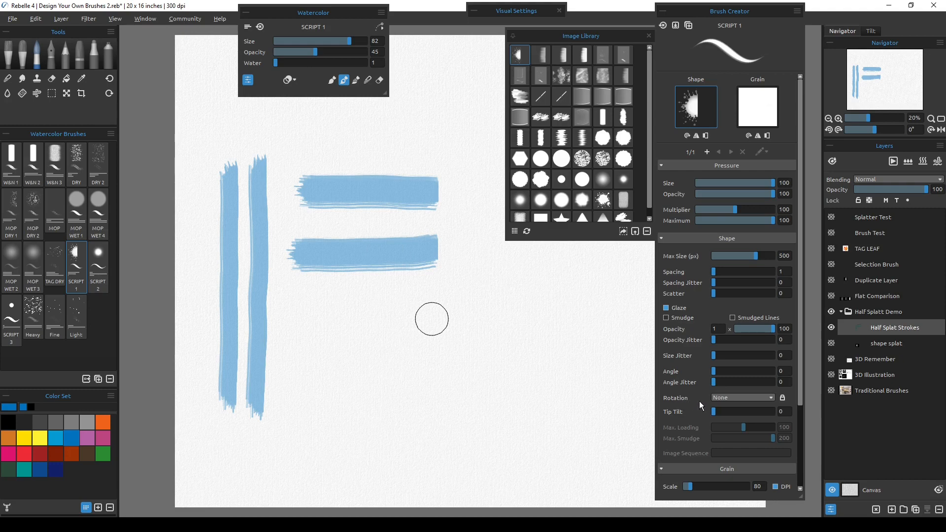
Step: Set the brush shape's Rotation to Follow Trajectory and paint a winding S-shaped stroke below the two horizontal strokes
left_click(731, 400)
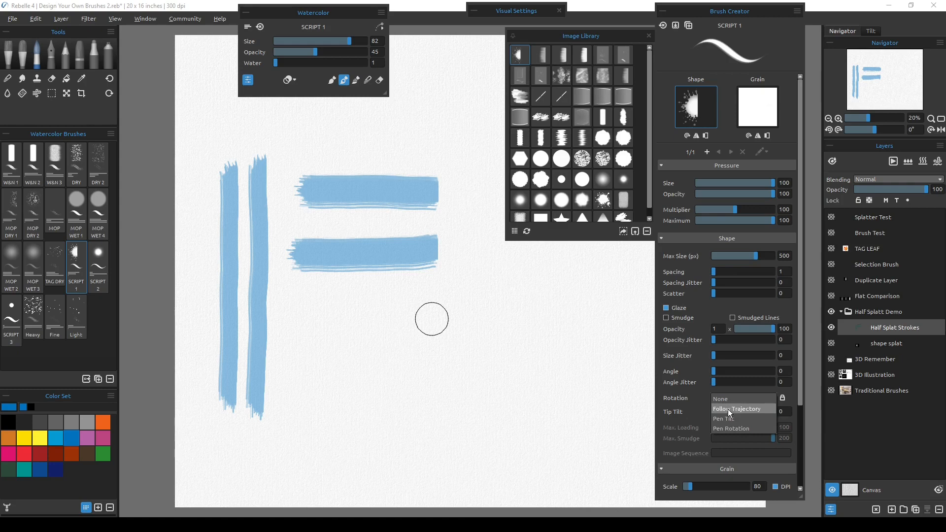
left_click(729, 410)
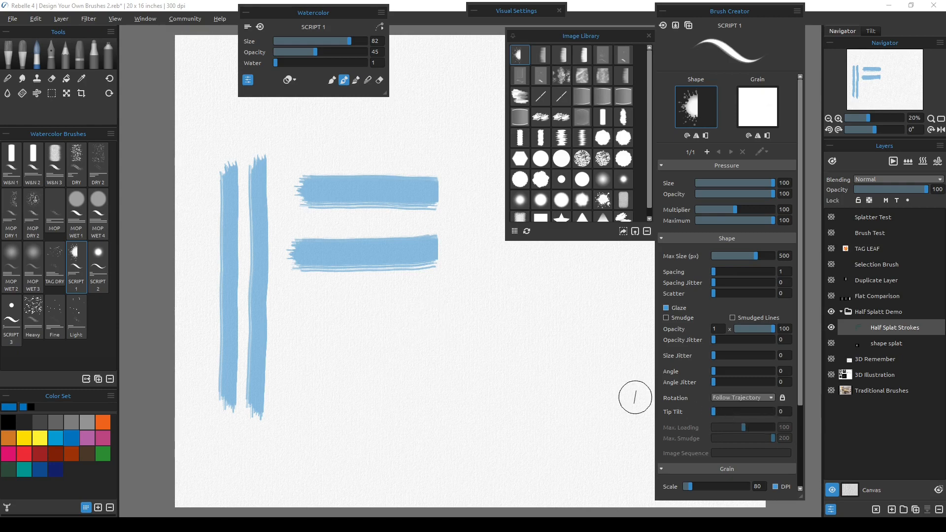
left_click(745, 398)
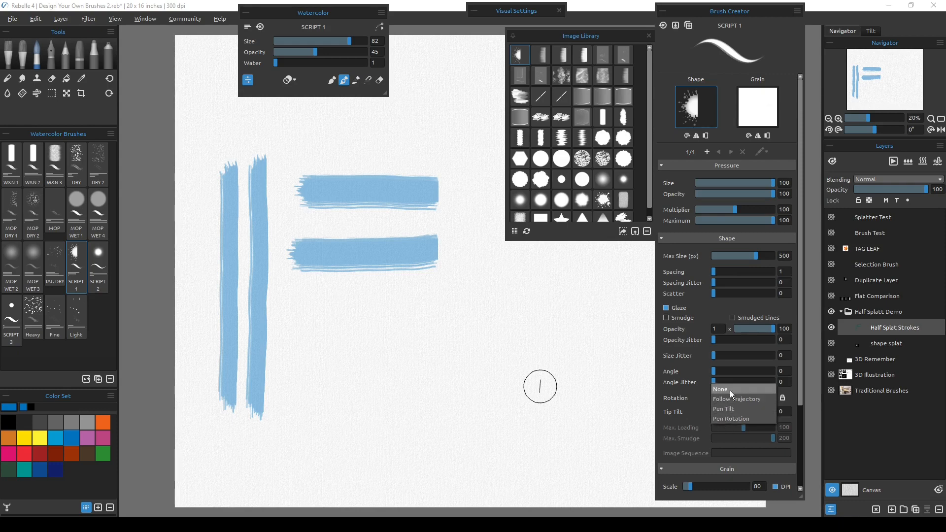
left_click(725, 398)
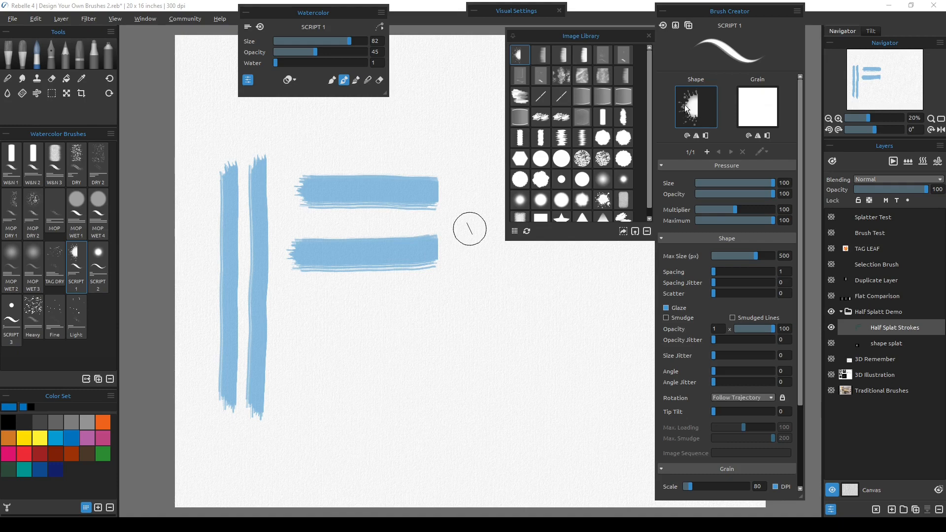
mouse_move(321, 299)
left_mouse_down()
mouse_move(326, 419)
mouse_move(344, 441)
mouse_move(370, 430)
mouse_move(385, 332)
mouse_move(405, 326)
mouse_move(419, 342)
mouse_move(425, 366)
mouse_move(410, 459)
mouse_move(372, 478)
mouse_move(281, 466)
mouse_move(281, 489)
mouse_move(268, 480)
mouse_move(287, 465)
left_mouse_up()
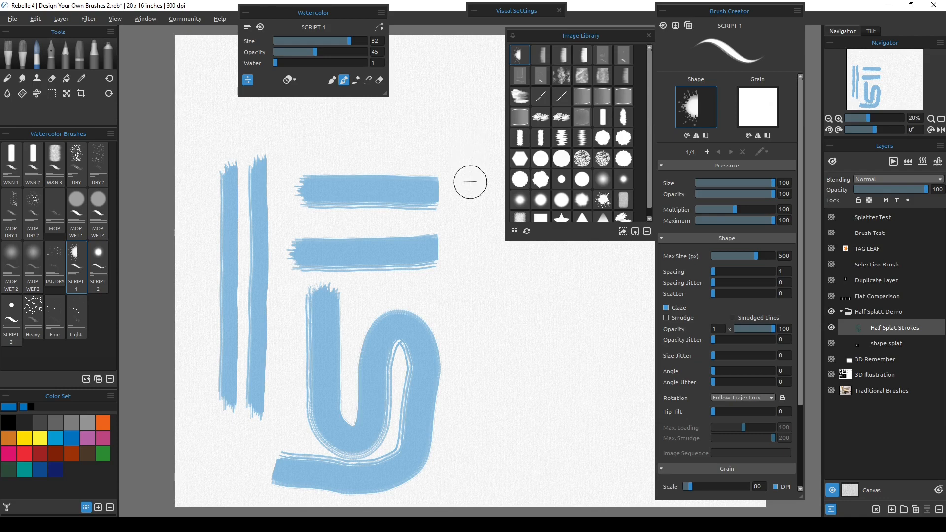
Step: Paint a short, nearly vertical light blue stroke in the empty area beside the winding stroke
mouse_move(466, 343)
left_mouse_down()
mouse_move(445, 348)
mouse_move(397, 313)
left_mouse_up()
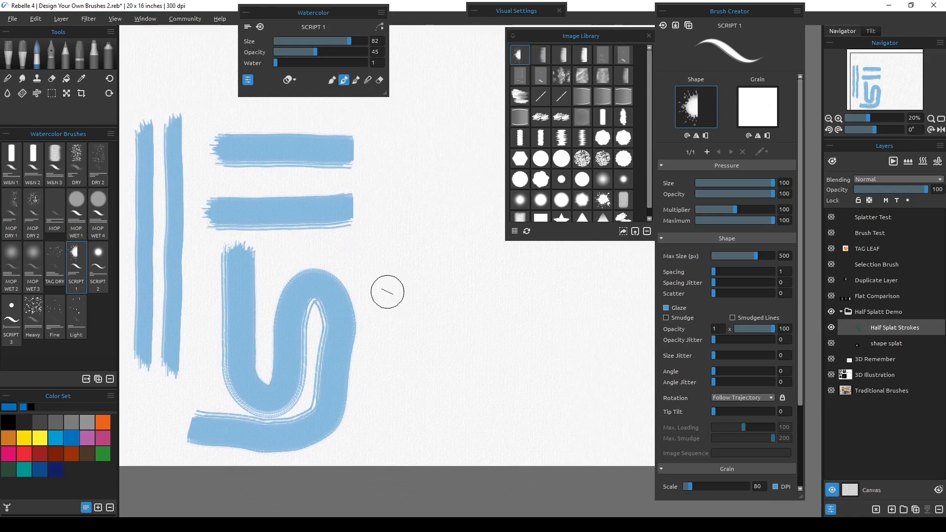
scroll(387, 292, "up", 2)
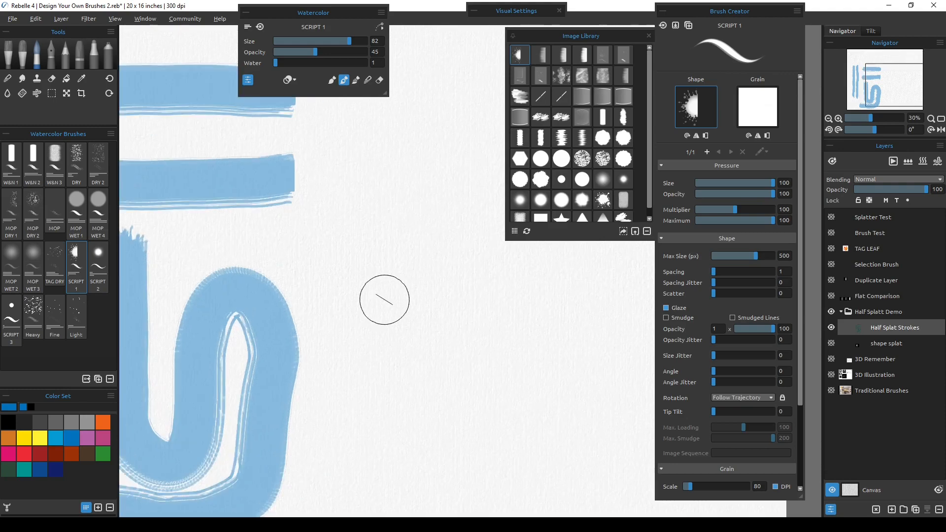
scroll(385, 300, "up", 2)
left_click_drag(317, 147, 343, 408)
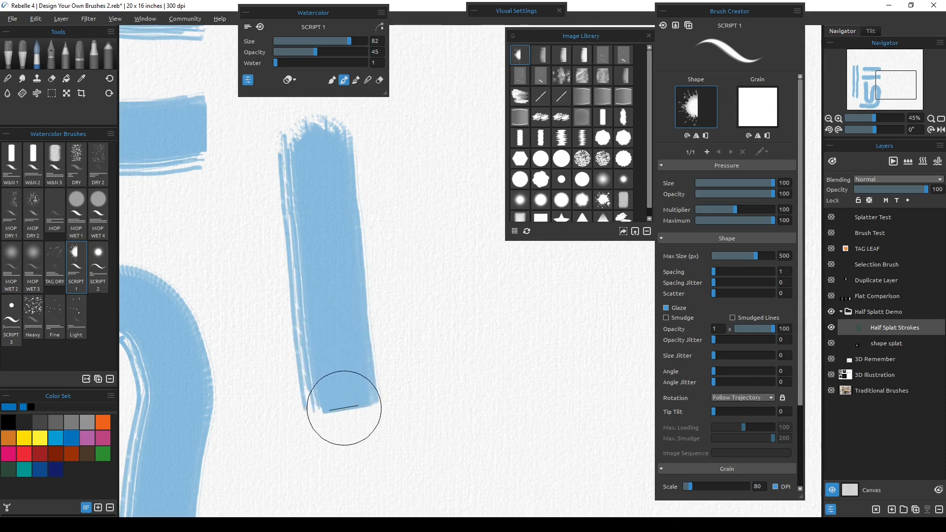
Step: Raise the SCRIPT 1 brush's opacity to 100 and paint a matching stroke beside the light blue one
left_click(51, 93)
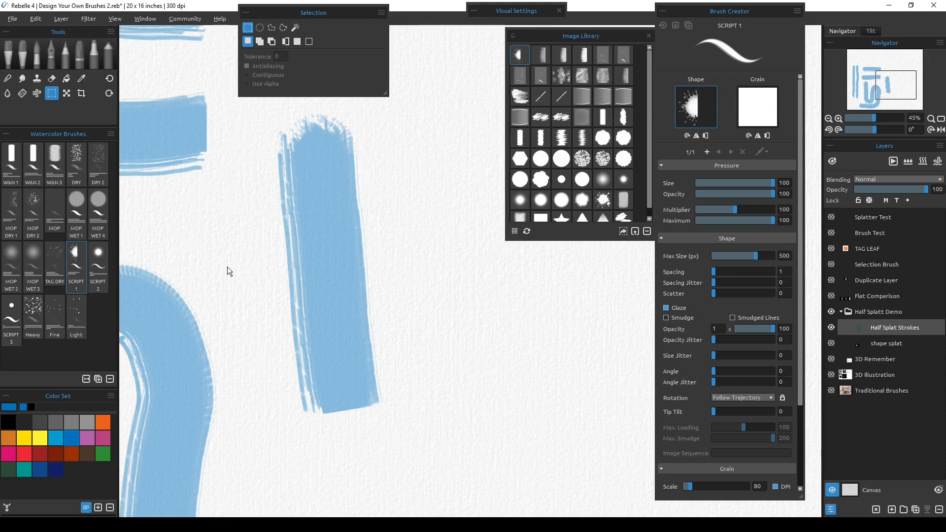
left_click(77, 255)
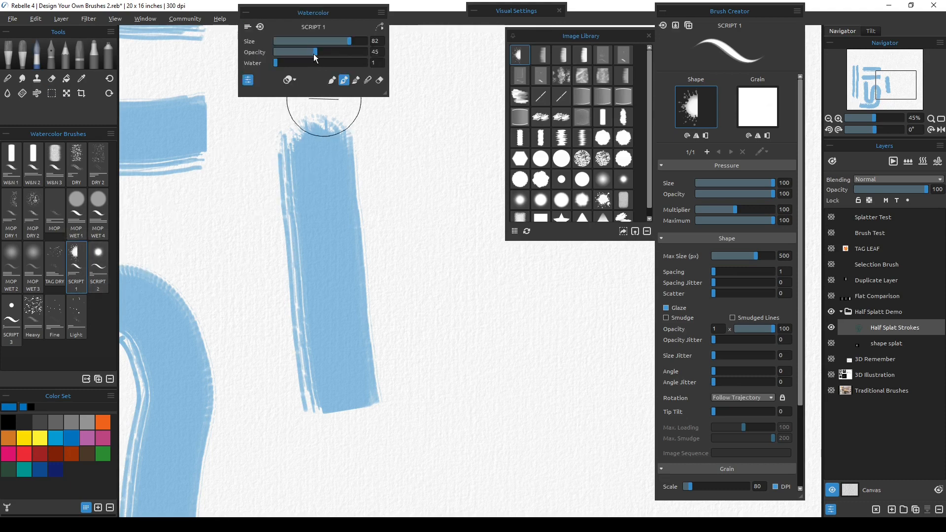
left_click_drag(313, 52, 348, 54)
left_click_drag(412, 148, 433, 386)
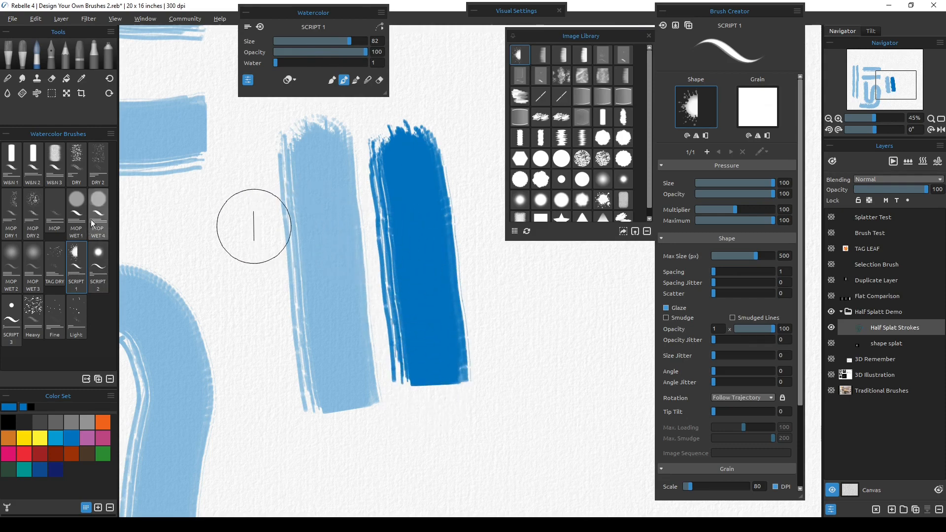
Step: Replace the SCRIPT 1 brush's plain white grain with a dark, finely textured one and paint a stroke beside the solid blue one
left_click(52, 93)
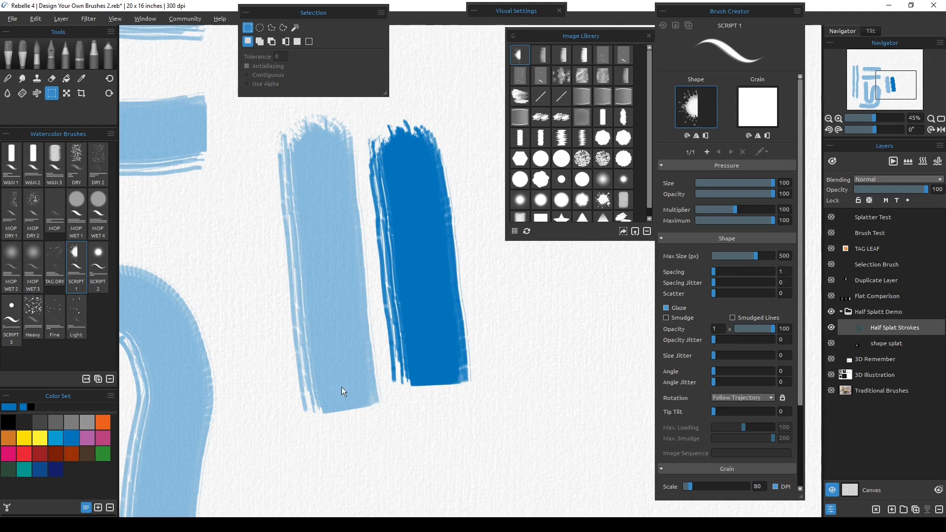
left_click_drag(427, 418, 251, 435)
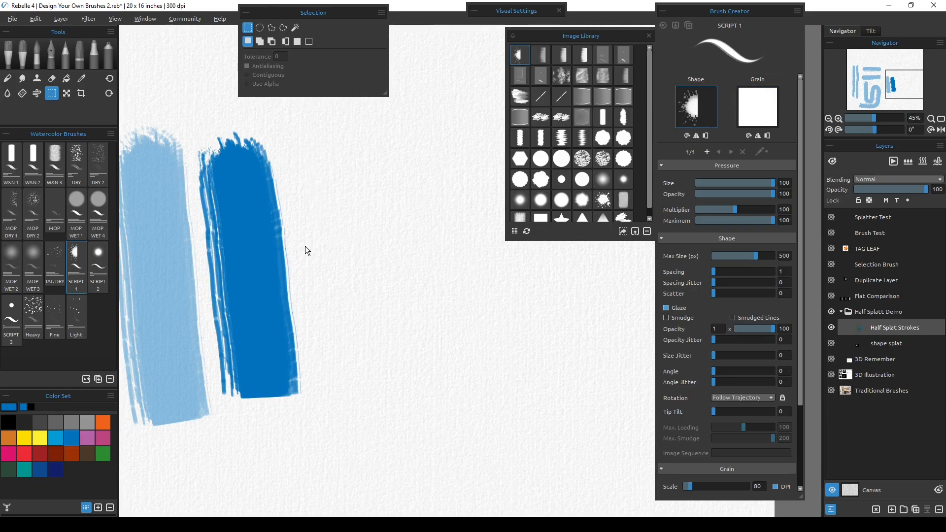
left_click(754, 108)
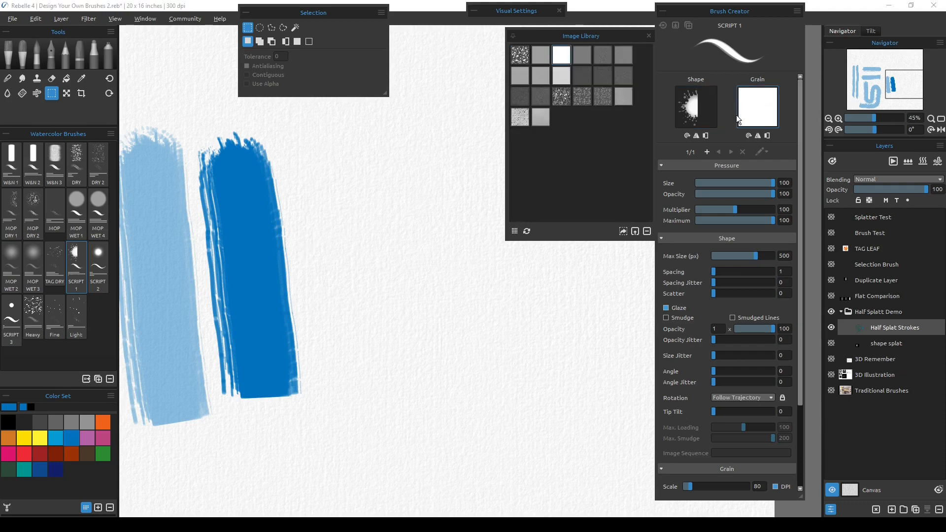
left_click(601, 75)
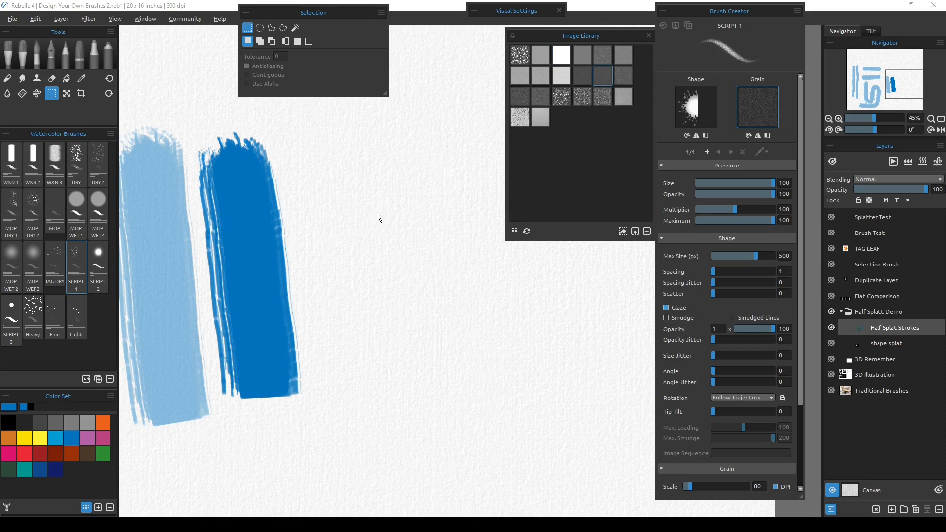
left_click(76, 258)
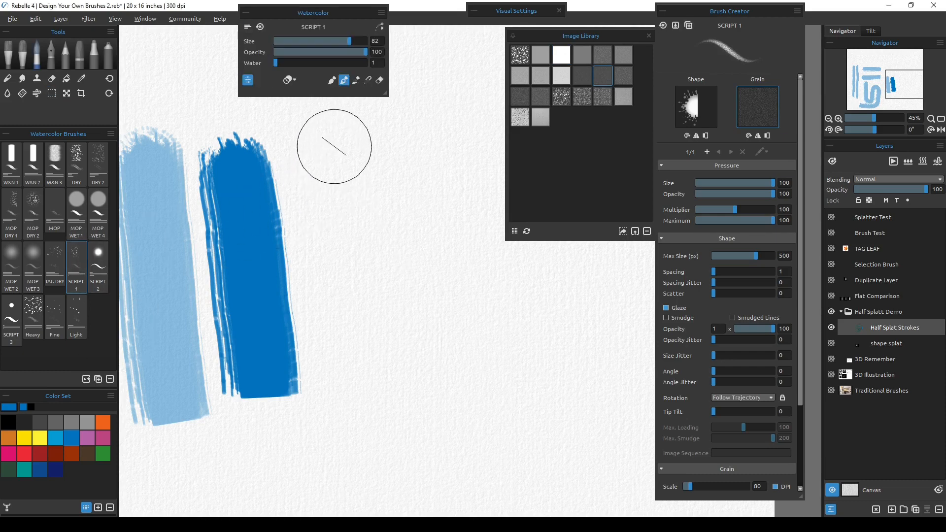
left_click(336, 158)
mouse_move(336, 157)
left_mouse_down()
mouse_move(359, 397)
mouse_move(368, 356)
left_mouse_up()
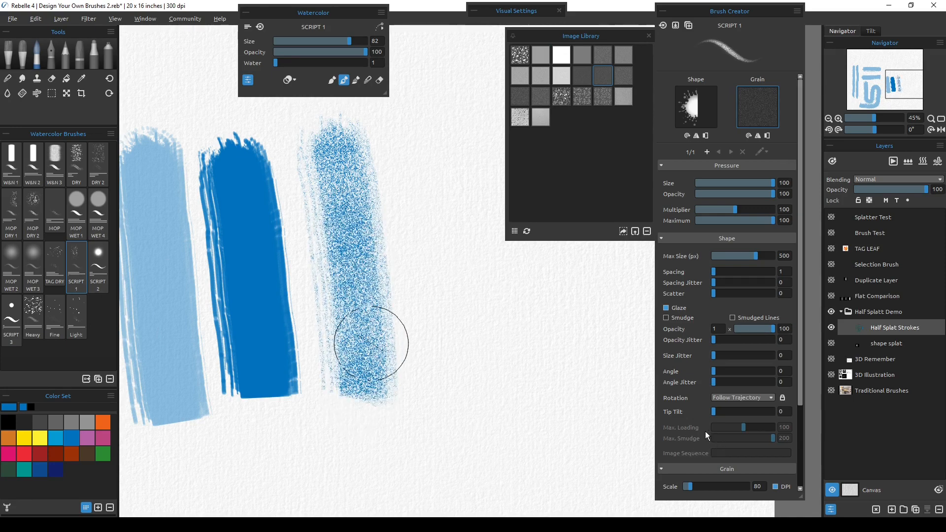
Step: Turn off Tiled Texture for the brush's grain and paint a vertical stroke beside the speckled one
left_click_drag(800, 400, 801, 472)
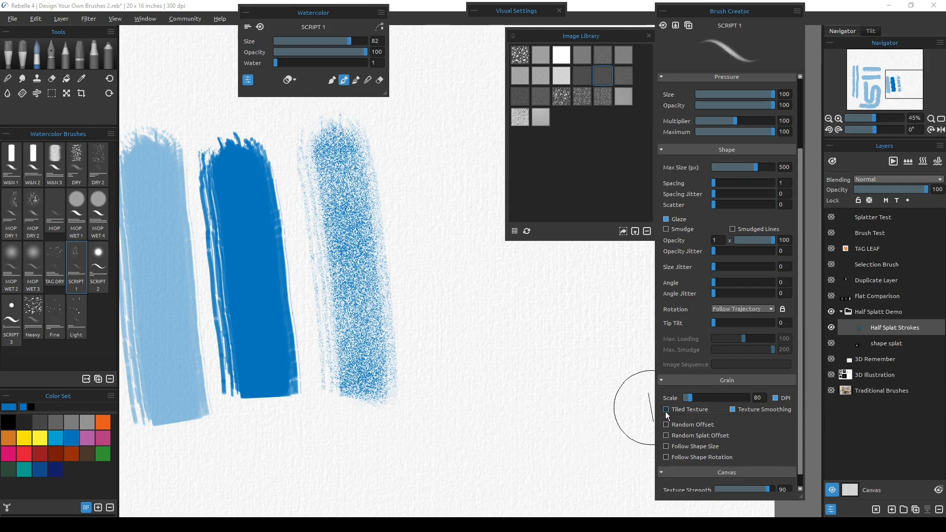
mouse_move(413, 127)
left_mouse_down()
mouse_move(435, 387)
mouse_move(447, 388)
left_mouse_up()
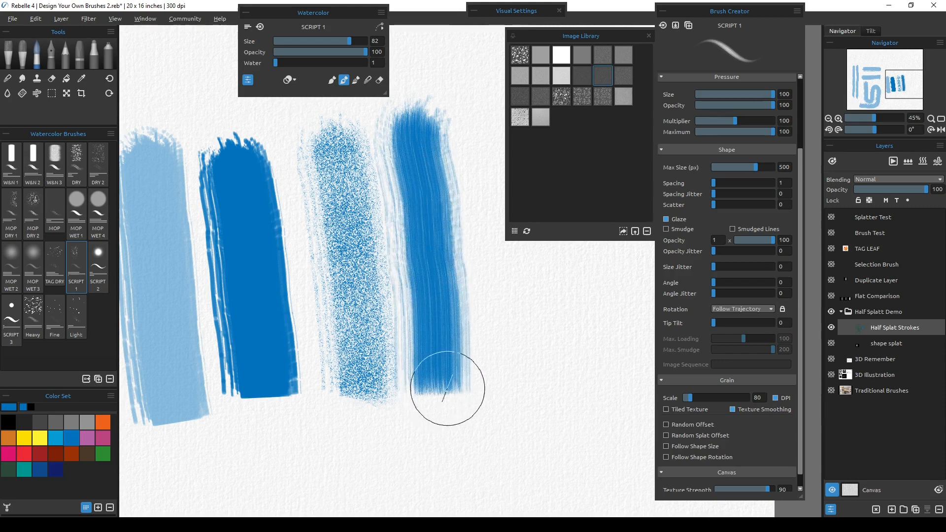
Step: Paint two more vertical strokes for comparison, one with the blurred light gray grain and one with a dark fine grain
left_click_drag(524, 443, 414, 442)
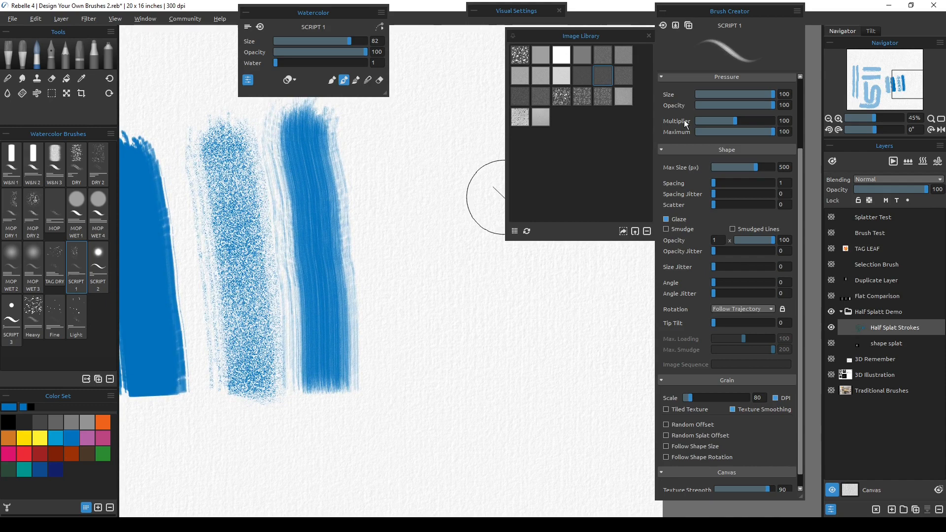
mouse_move(800, 163)
left_mouse_down()
mouse_move(803, 111)
mouse_move(789, 89)
left_mouse_up()
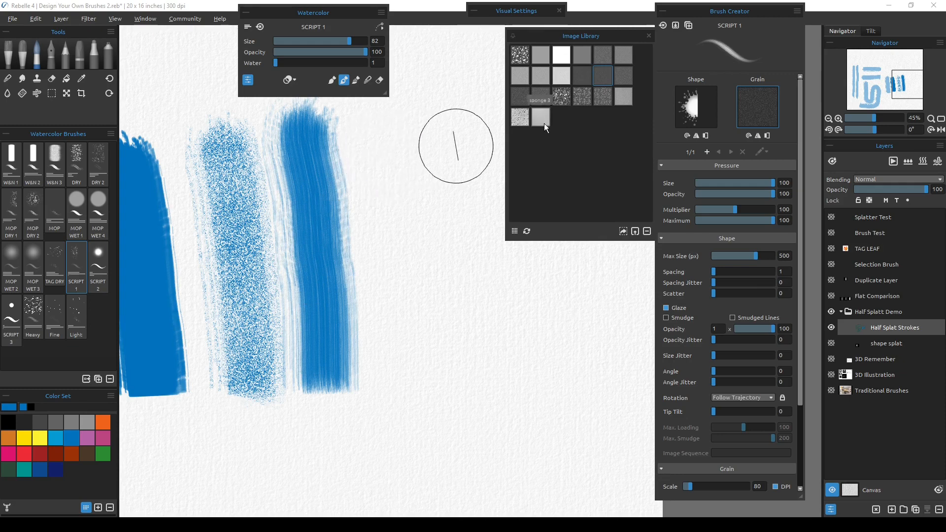
left_click(539, 75)
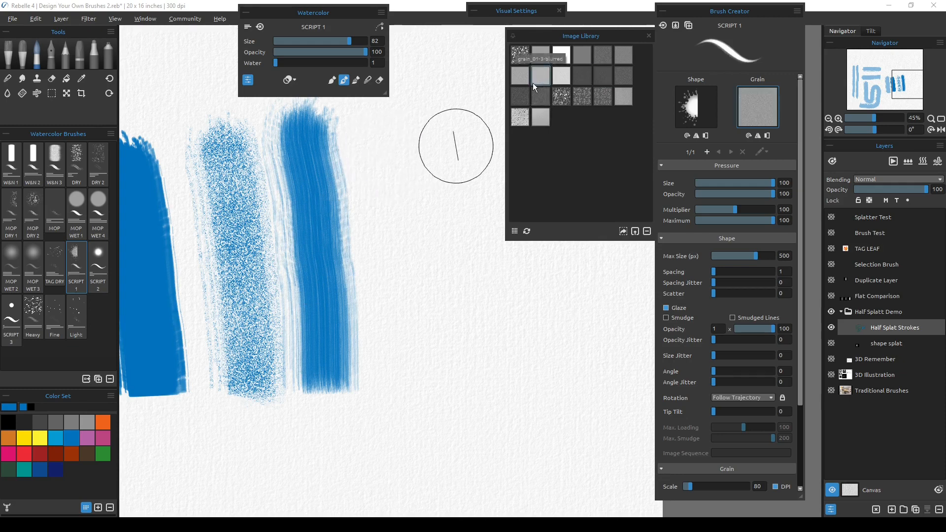
left_click_drag(382, 130, 397, 338)
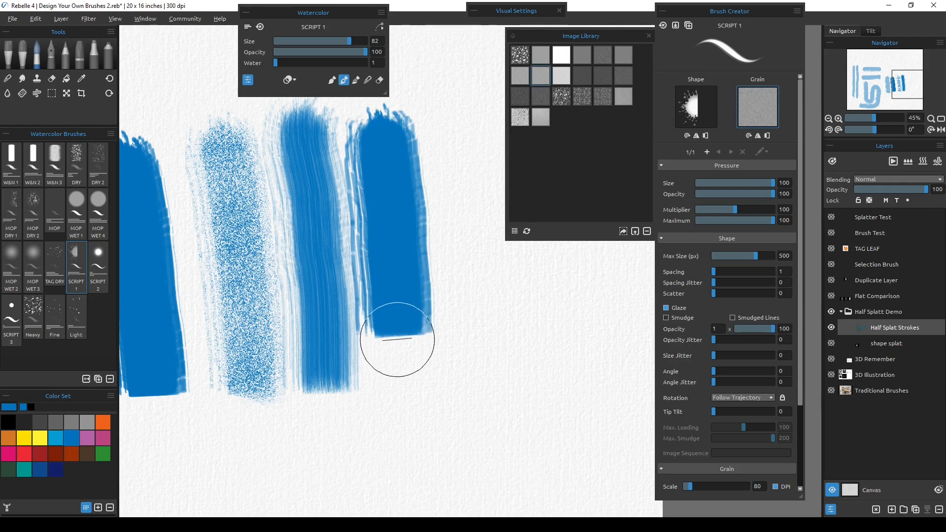
left_click(590, 78)
left_click_drag(450, 101, 467, 344)
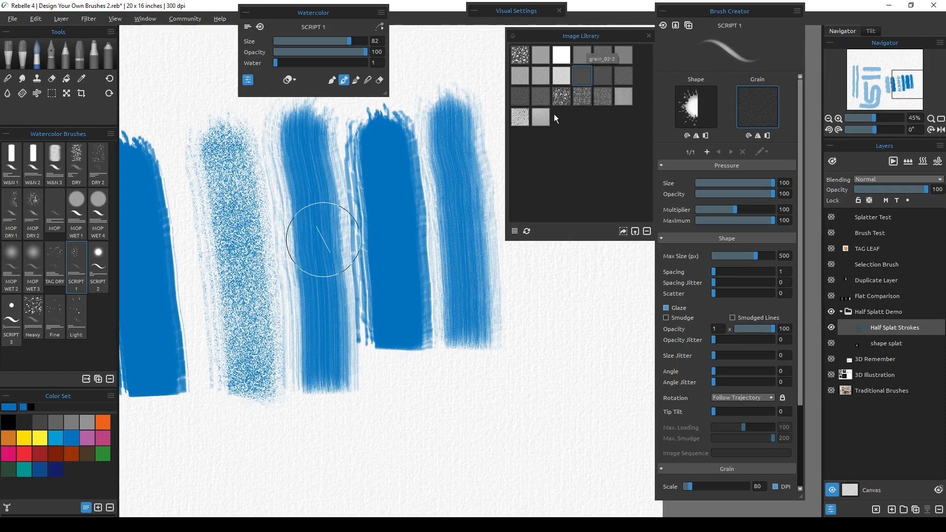
Step: Switch the brush's grain to the coarse black-and-white speckled texture and paint another vertical stroke at the end of the row
left_click(519, 61)
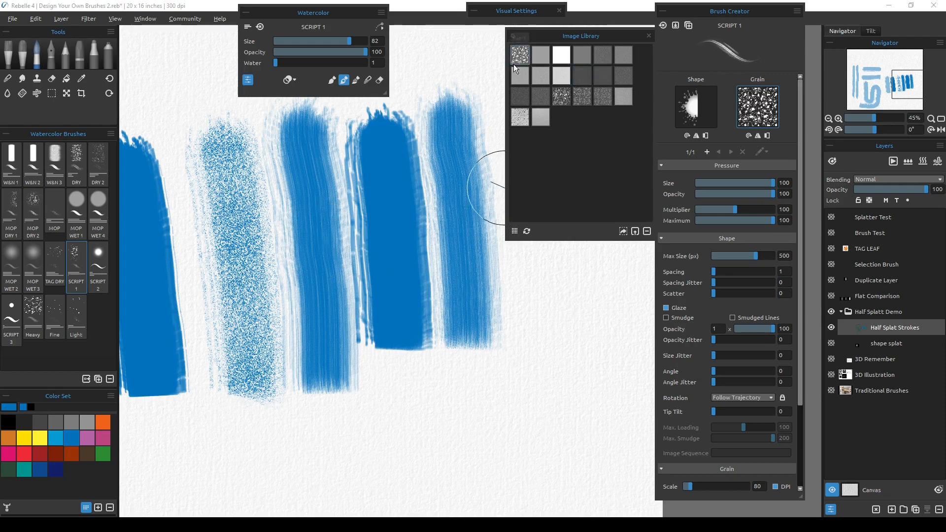
left_click_drag(401, 391, 250, 415)
left_click_drag(375, 151, 384, 355)
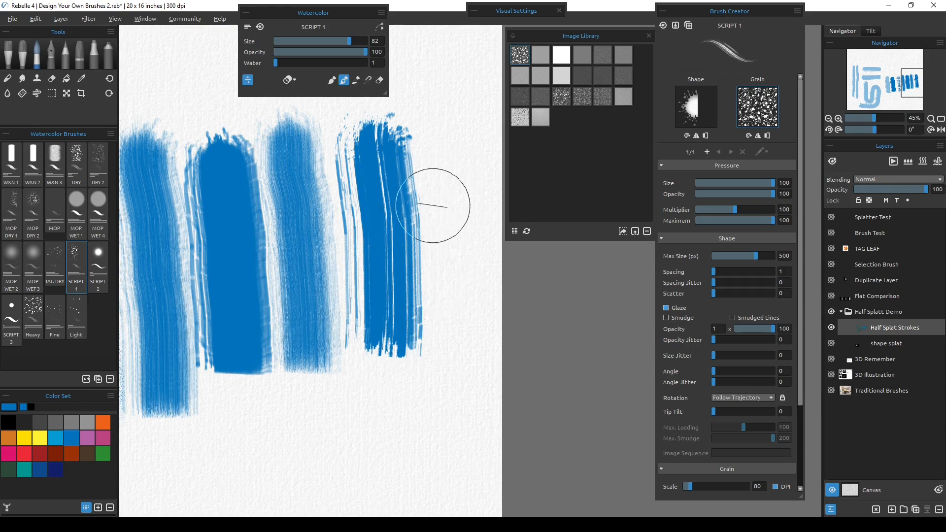
left_click_drag(384, 401, 452, 319)
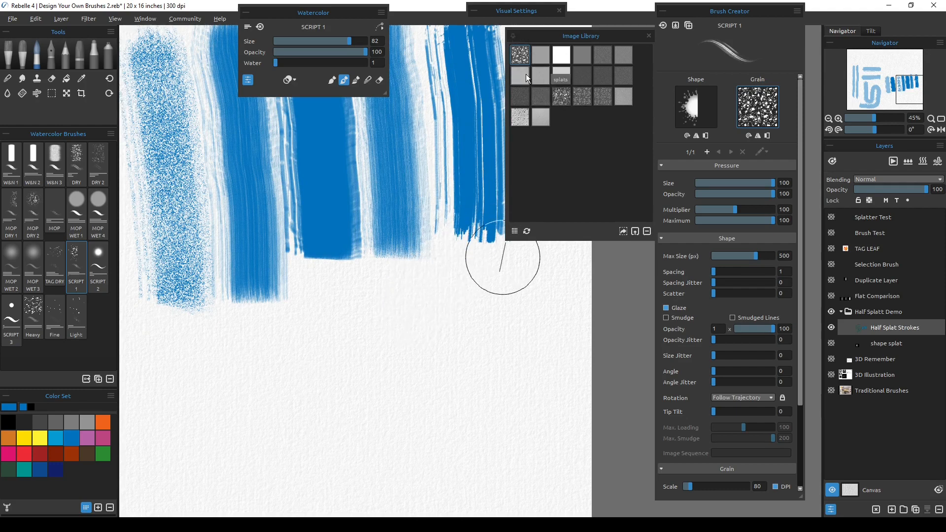
left_click_drag(468, 329, 343, 410)
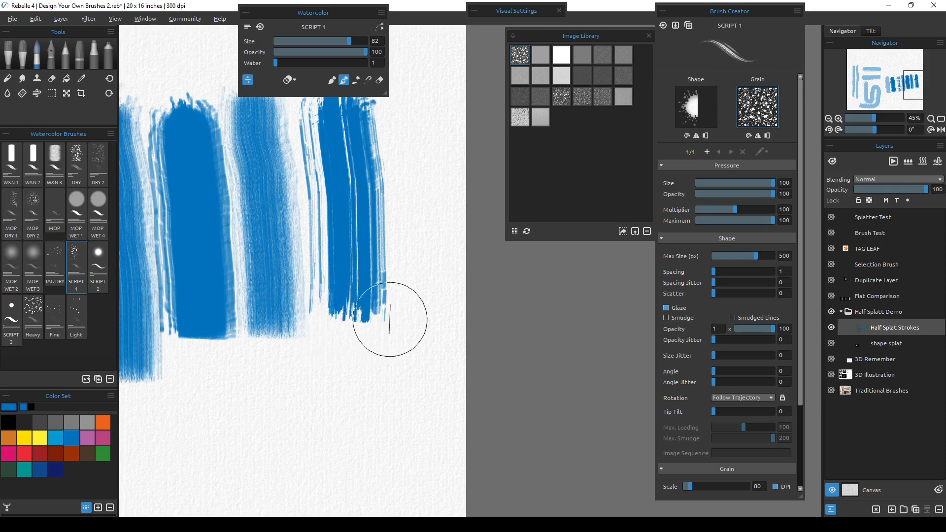
Step: Change the grain to the medium-dark noise texture and paint one more vertical stroke near the canvas edge
left_click(583, 81)
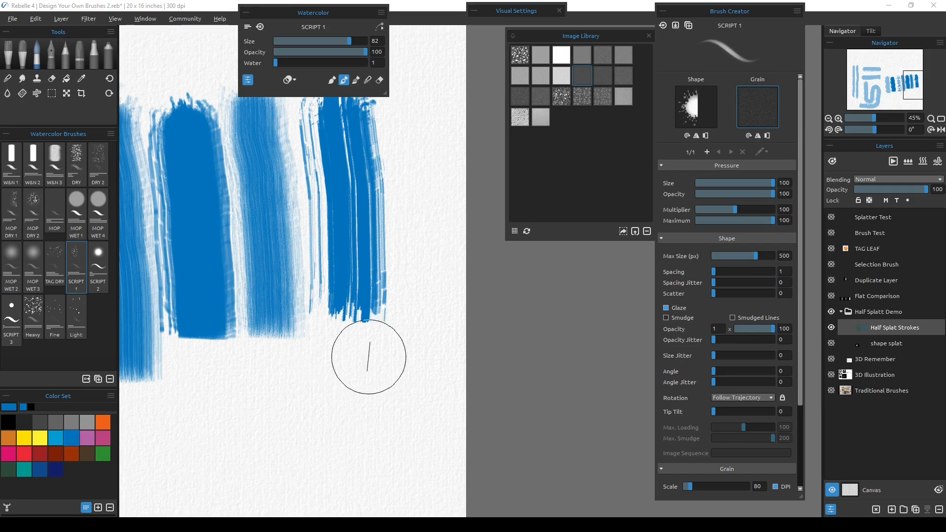
left_click(623, 78)
left_click_drag(422, 117, 414, 345)
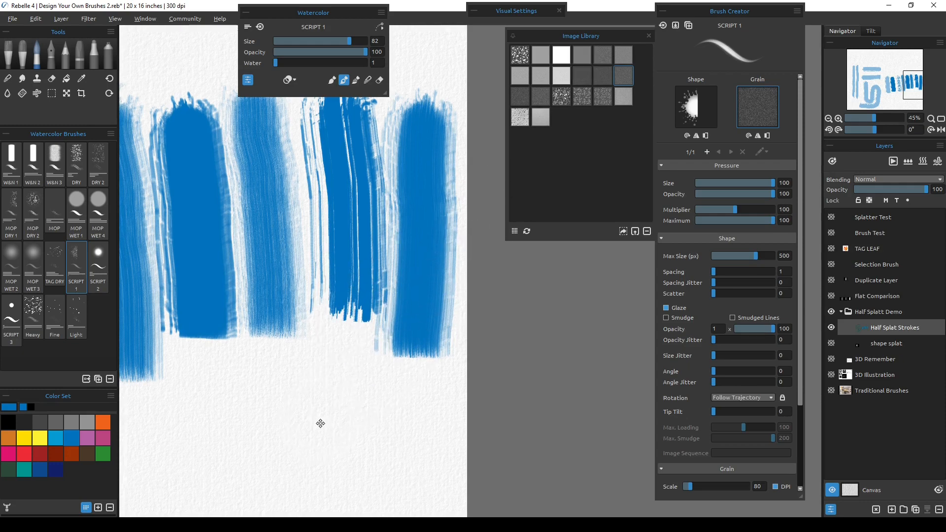
left_click_drag(317, 424, 444, 367)
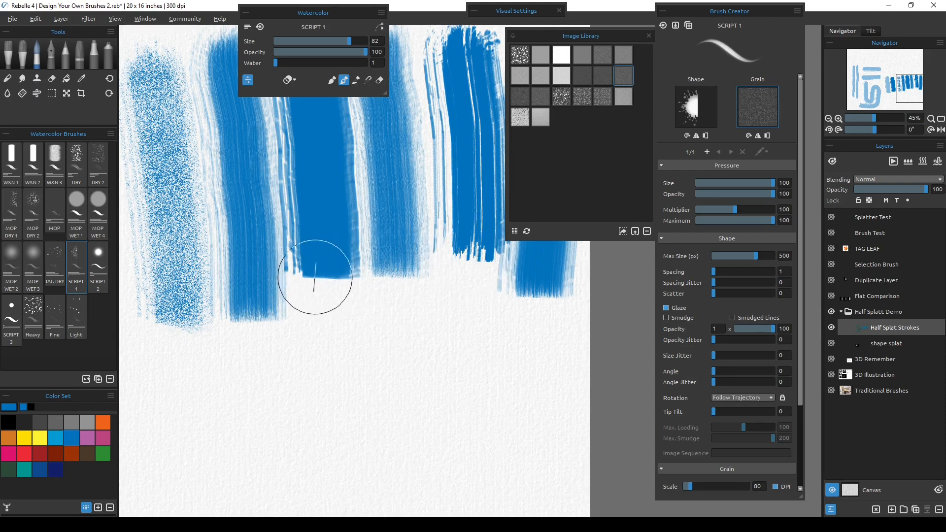
Step: Set the SCRIPT 1 brush's grain back to plain white
left_click(757, 110)
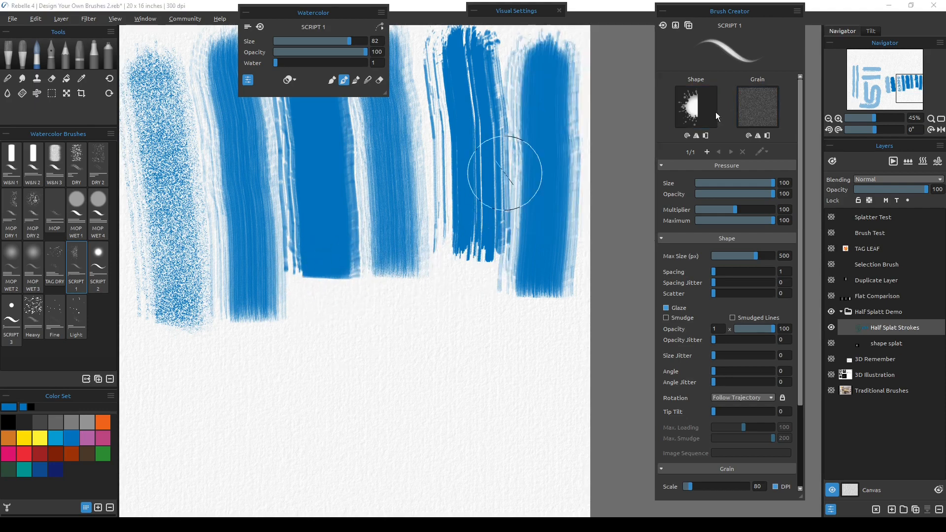
left_click(757, 115)
left_click(560, 57)
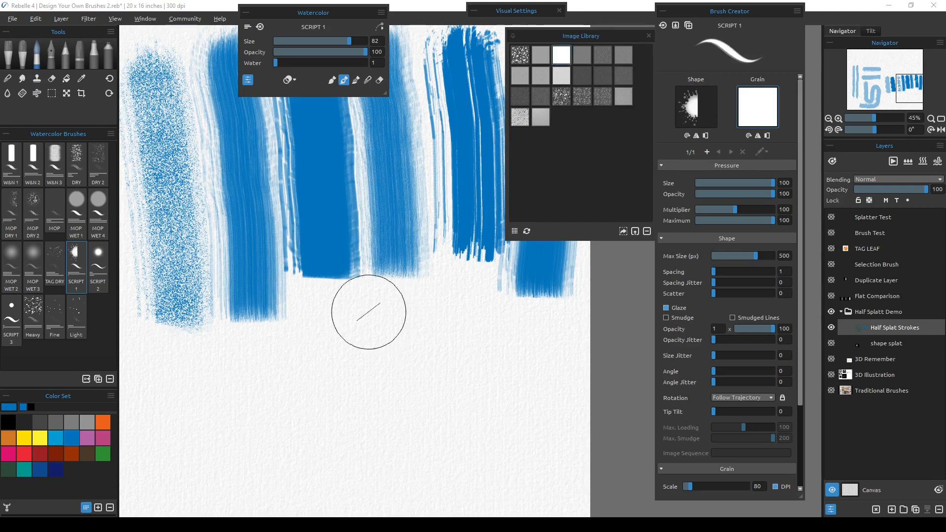
Step: Paint a short vertical test stroke with the plain white grain below the row of strokes
left_click_drag(348, 302, 354, 415)
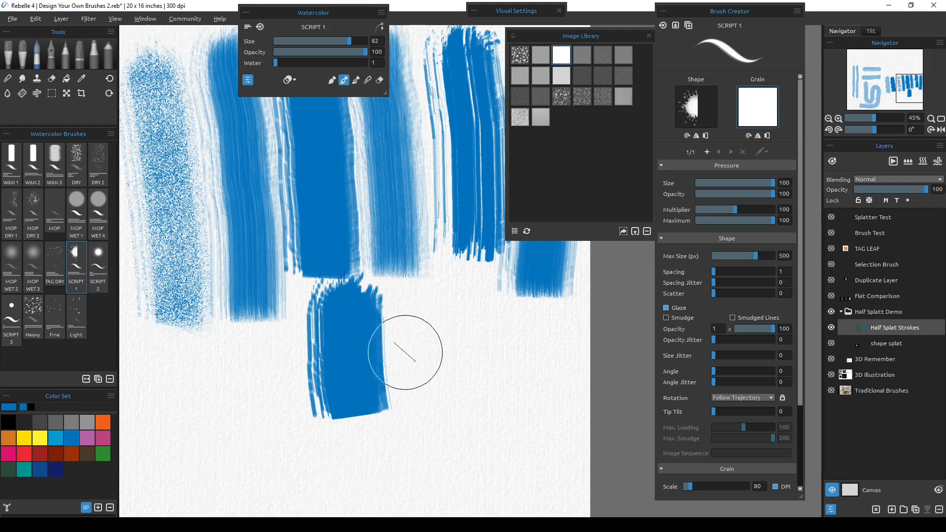
key("ctrl+0")
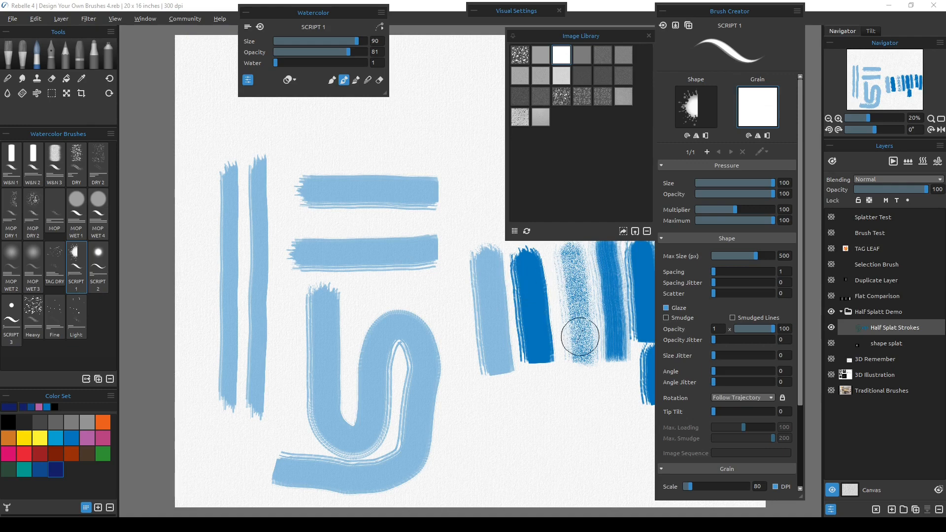
Step: Hide the Half Splat Strokes layer and make the Flat Comparison layer active and visible
left_click(664, 8)
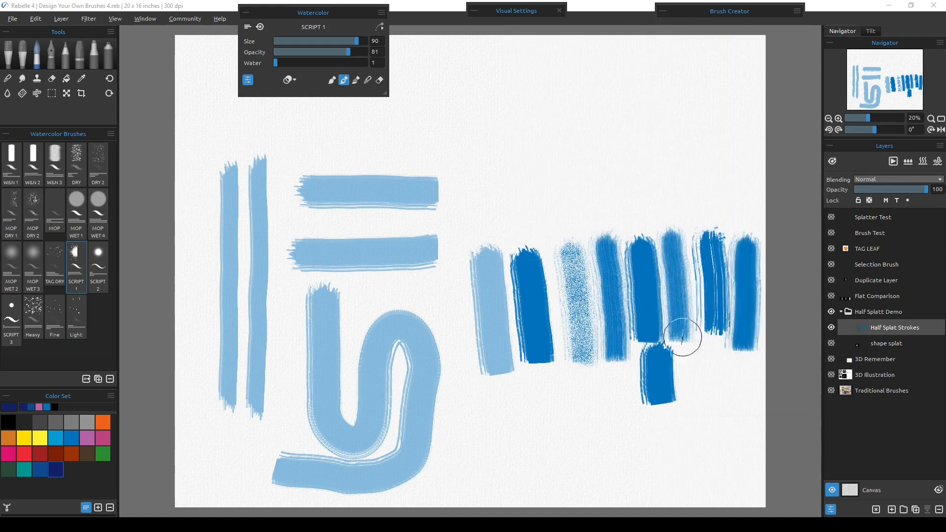
left_click(831, 327)
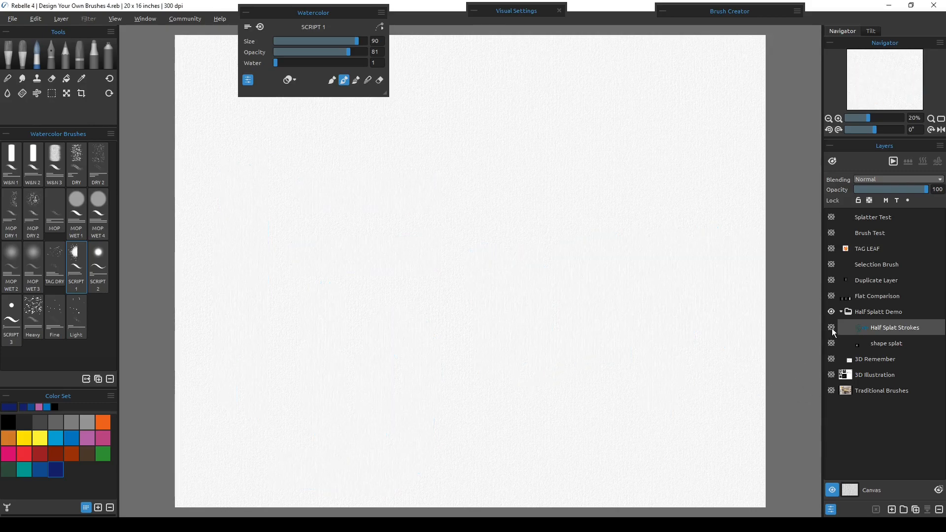
left_click(886, 297)
left_click(831, 297)
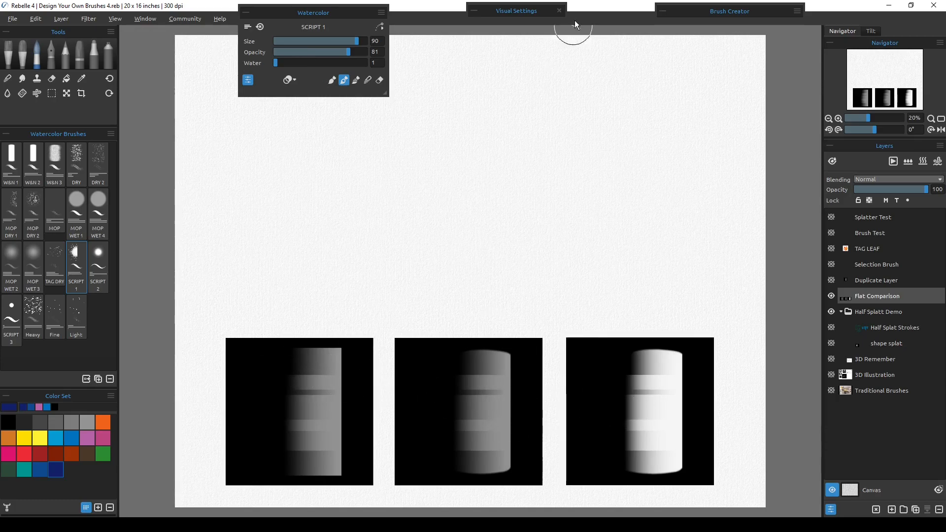
Step: Set the SCRIPT 1 brush's shape to the square-cornered flat gradient image in the library
left_click(661, 11)
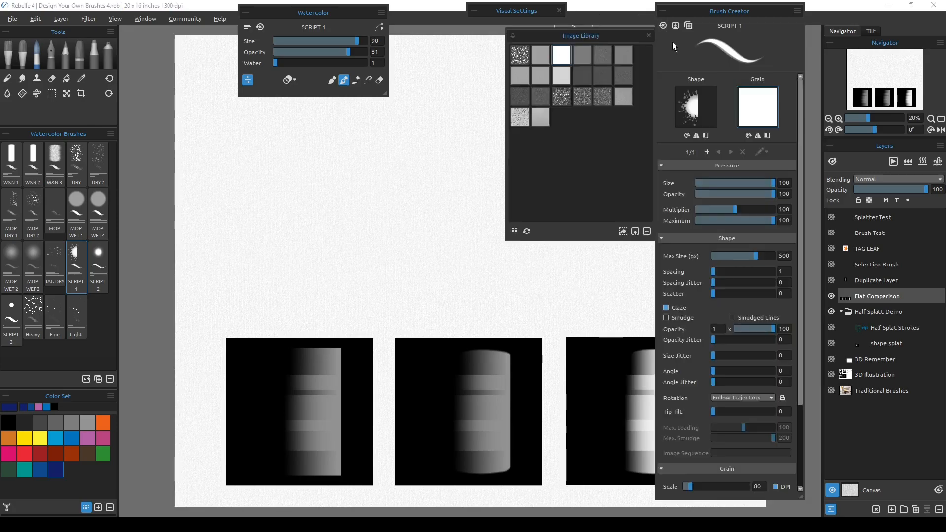
left_click(701, 111)
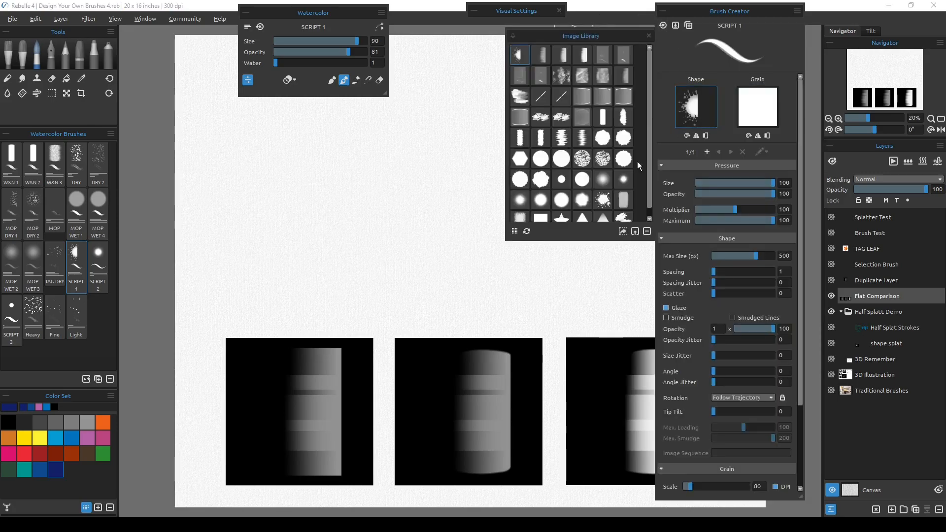
left_click(542, 54)
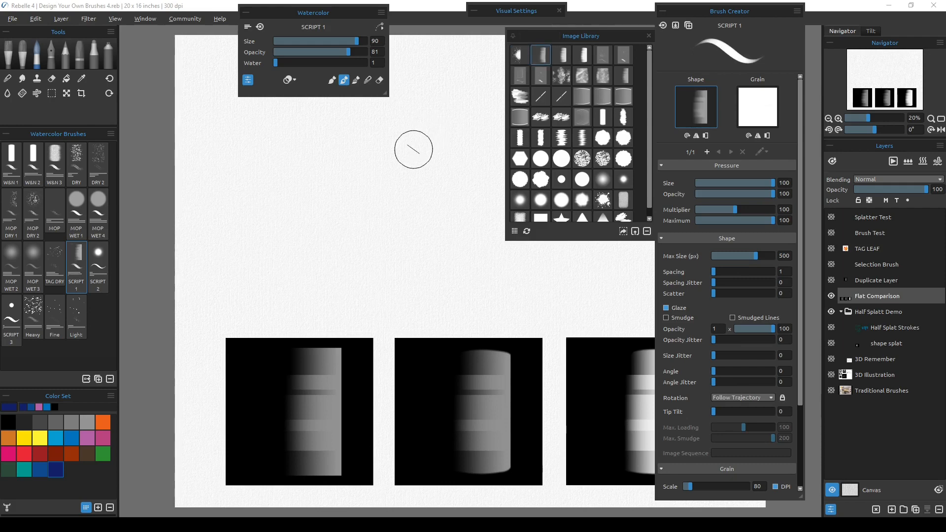
Step: Set the brush opacity to 68 and paint a curved dark blue stroke above the first flat shape image
scroll(296, 207, "up", 4)
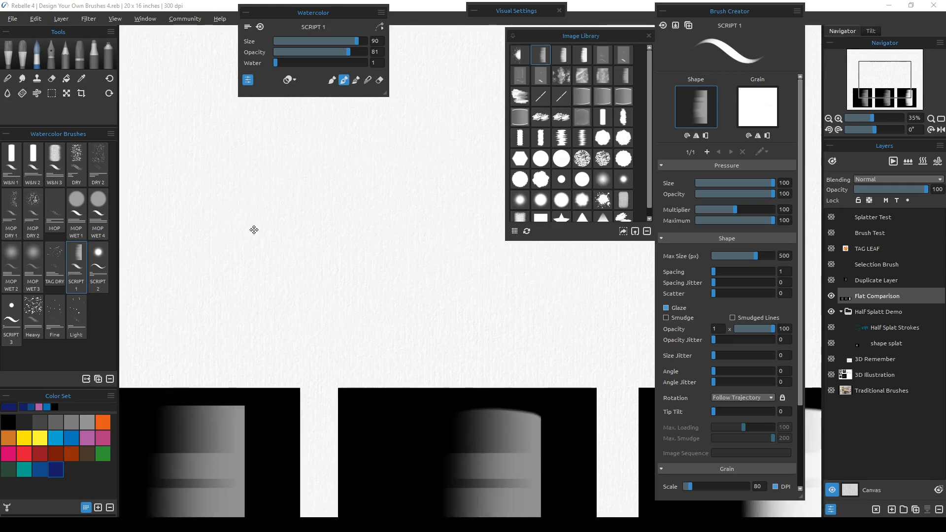
mouse_move(201, 229)
left_mouse_down()
mouse_move(357, 226)
mouse_move(353, 266)
mouse_move(368, 268)
left_mouse_up()
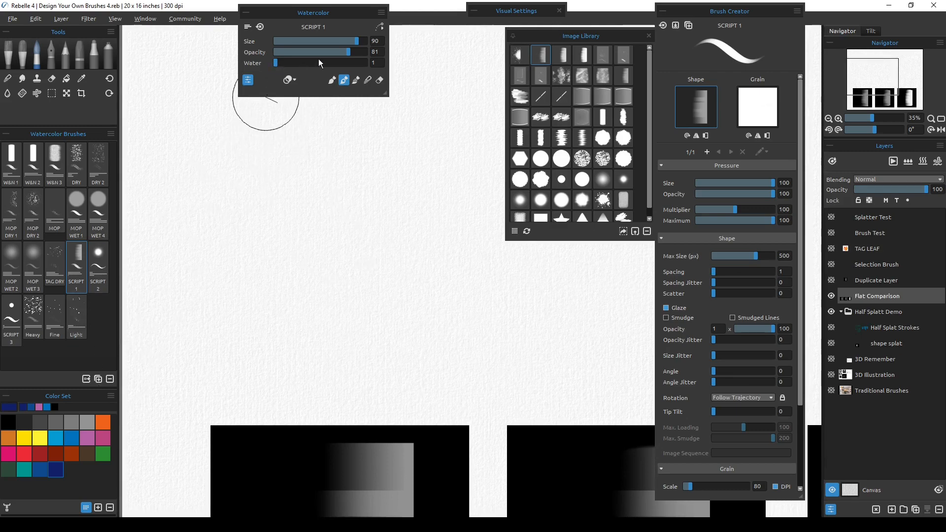
left_click(348, 55)
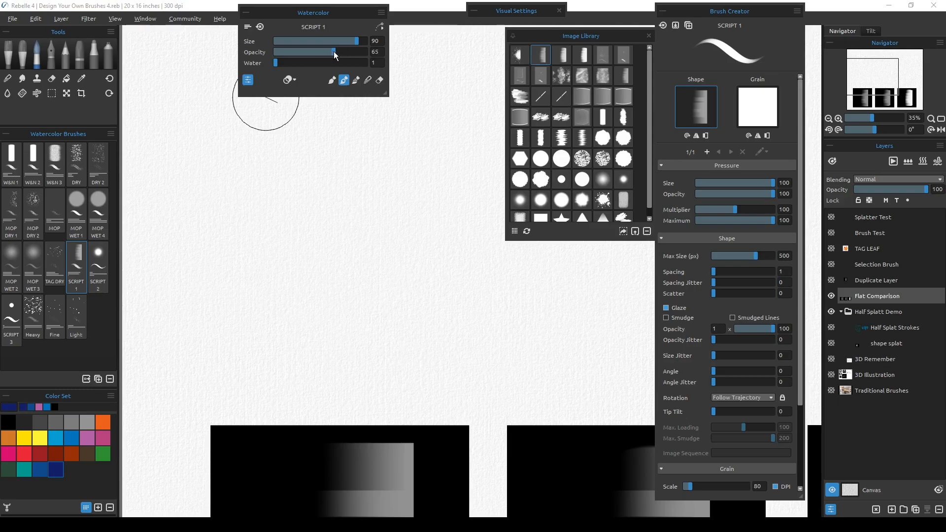
left_click(55, 471)
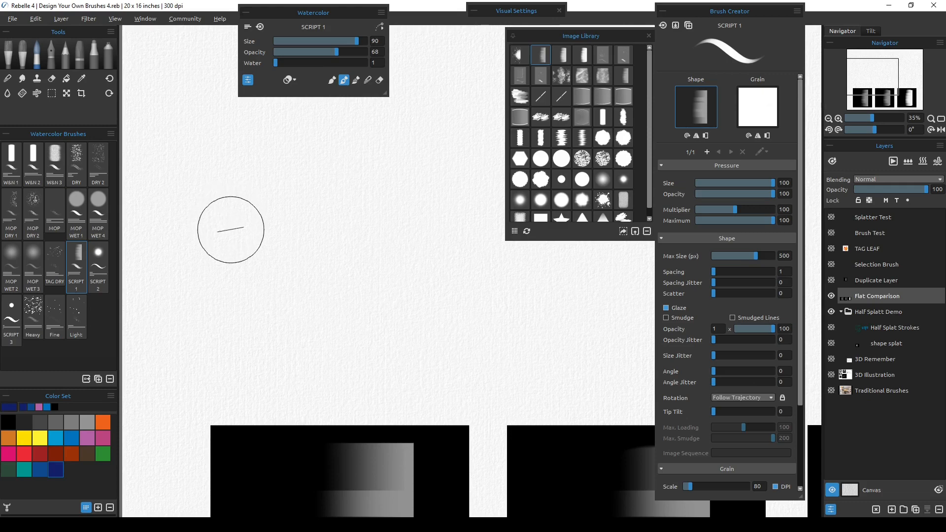
mouse_move(188, 143)
left_mouse_down()
mouse_move(178, 177)
mouse_move(203, 289)
mouse_move(264, 343)
mouse_move(300, 356)
left_mouse_up()
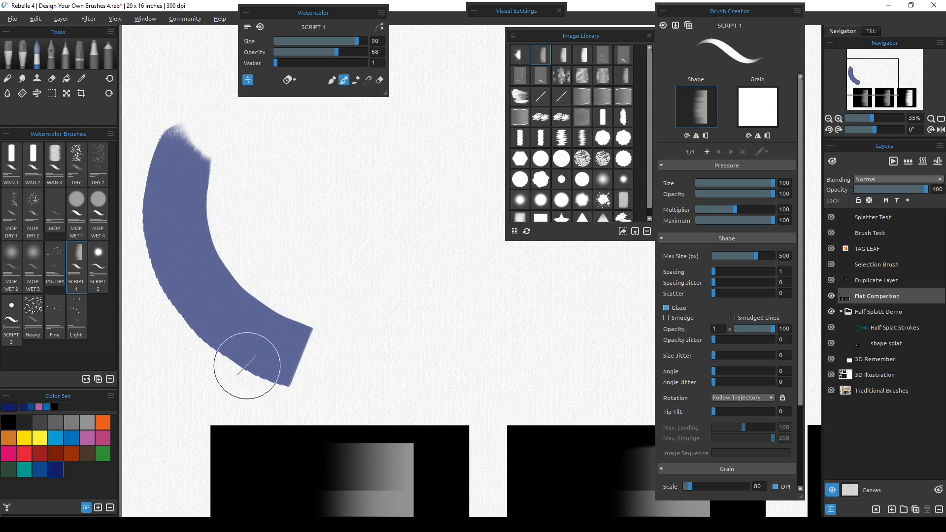
Step: Switch the brush shape to the flat gradient image with rounded ends and paint a second curved stroke beside the first
left_click_drag(390, 362, 382, 250)
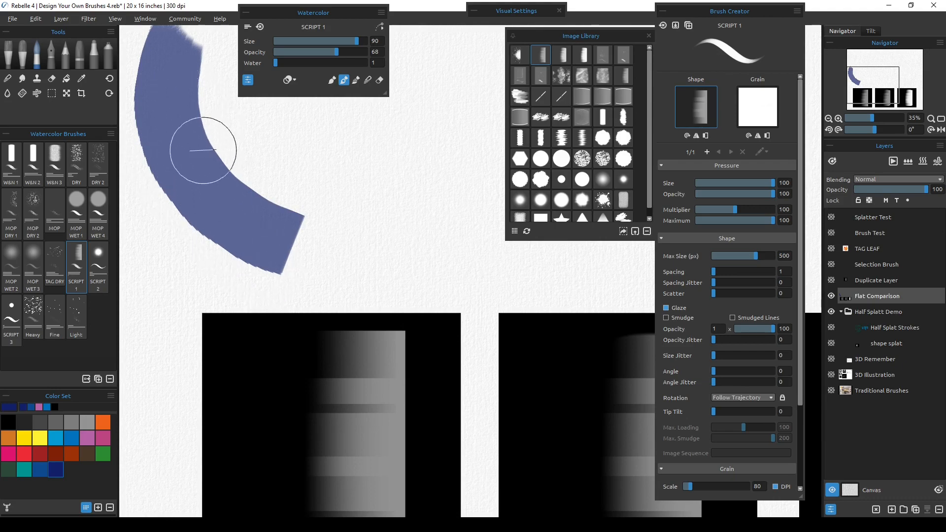
left_click(51, 93)
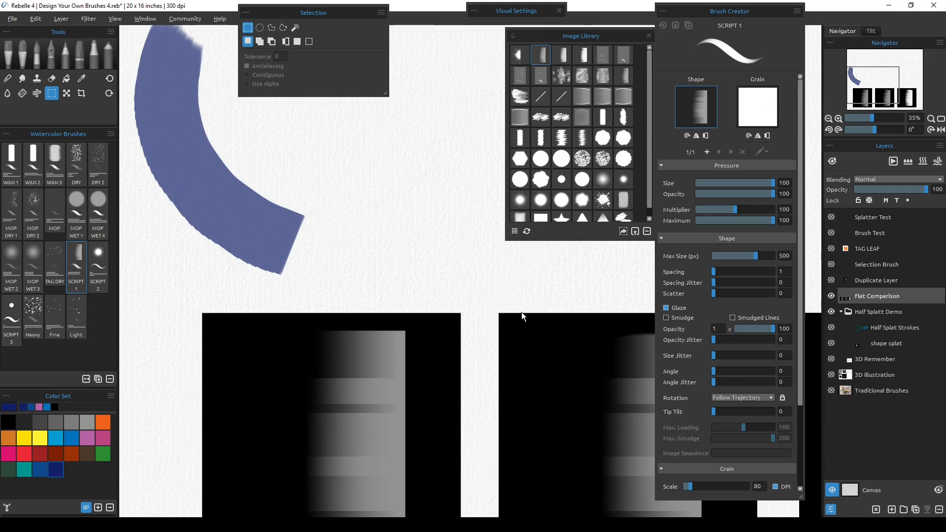
left_click(563, 56)
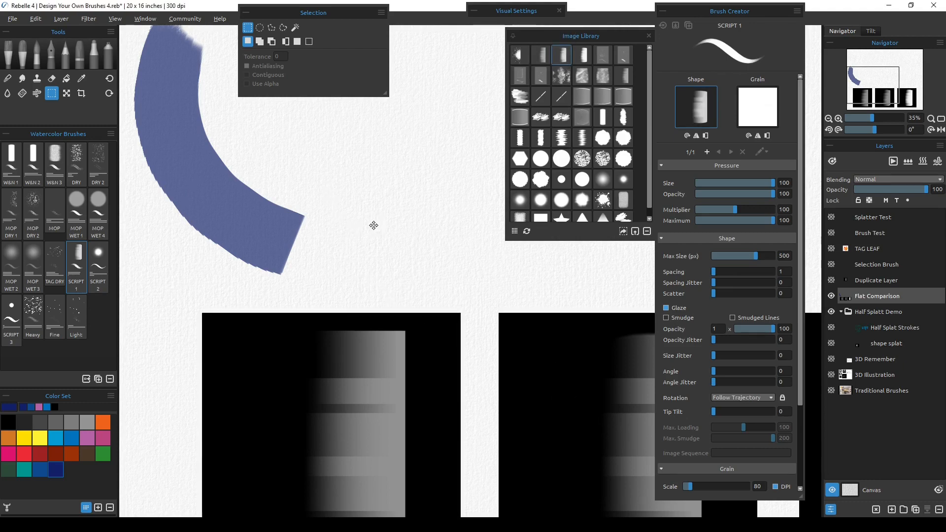
left_click_drag(374, 222, 330, 260)
key("b")
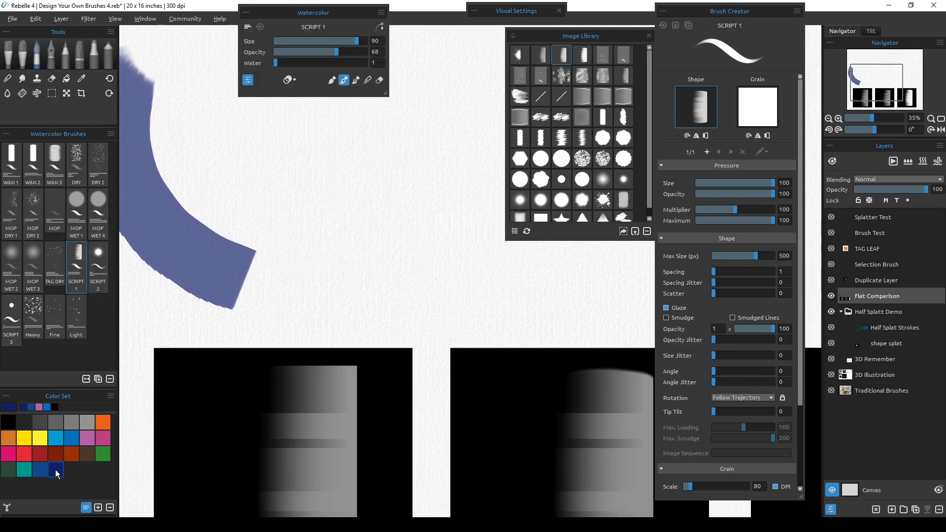
mouse_move(224, 118)
left_mouse_down()
mouse_move(283, 217)
mouse_move(370, 246)
left_mouse_up()
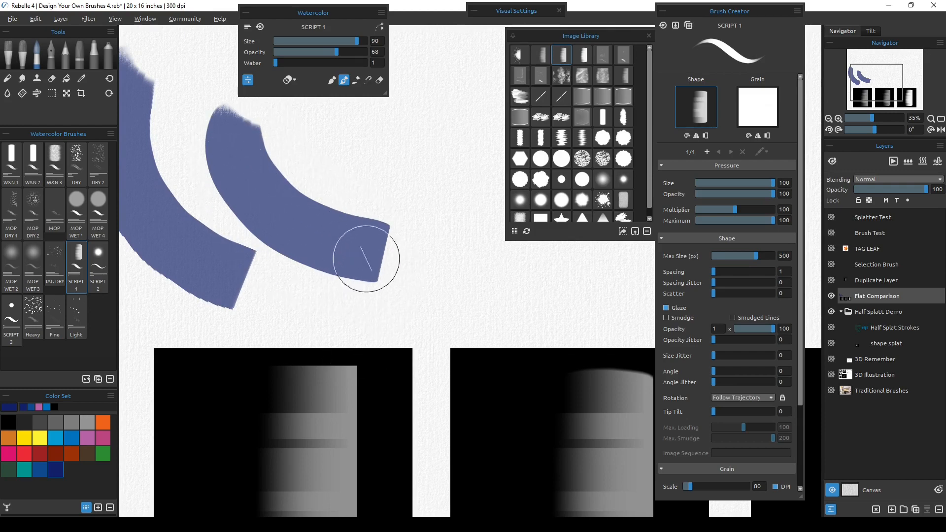
Step: Collapse the Brush Creator and make the layer named Duplicate Layer active and visible
left_click_drag(516, 434, 393, 395)
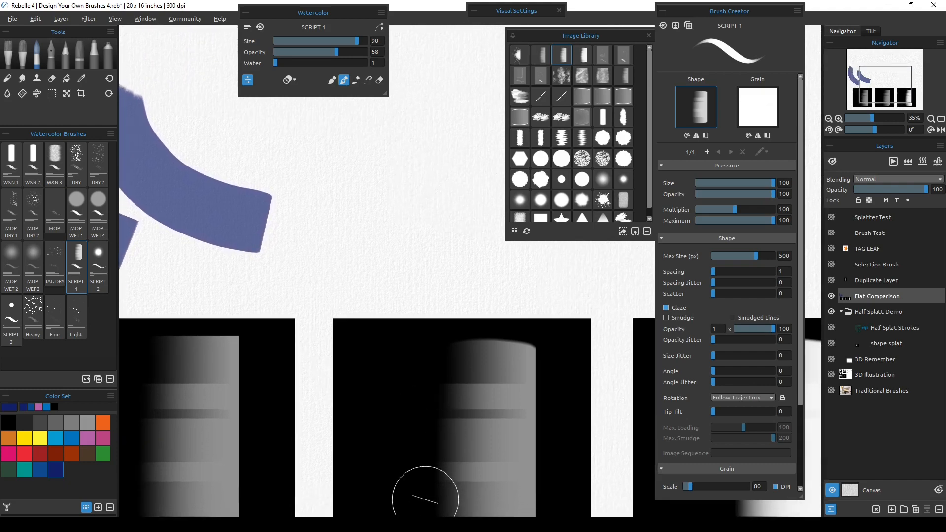
scroll(425, 498, "down", 3)
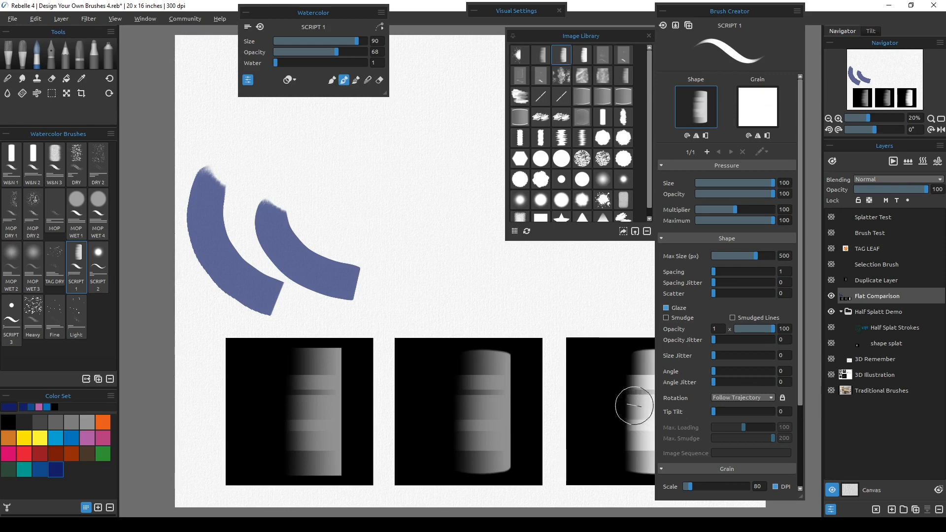
left_click(663, 11)
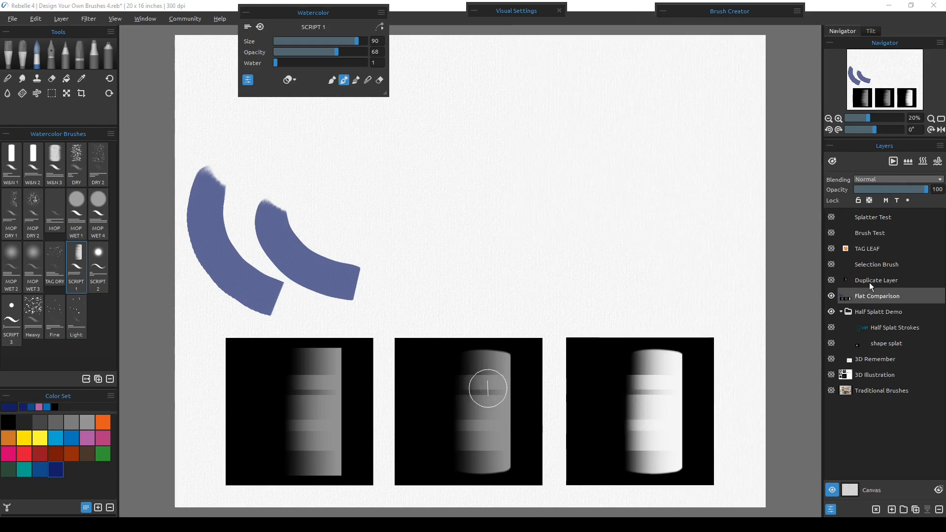
left_click(872, 280)
left_click(831, 279)
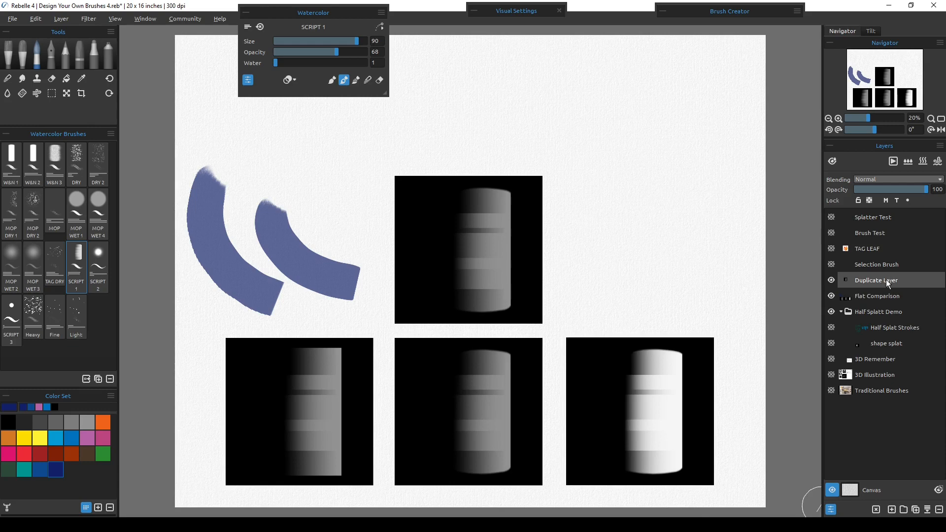
Step: Duplicate the layer named Duplicate Layer and set the copy's blending mode to Screen
left_click(915, 510)
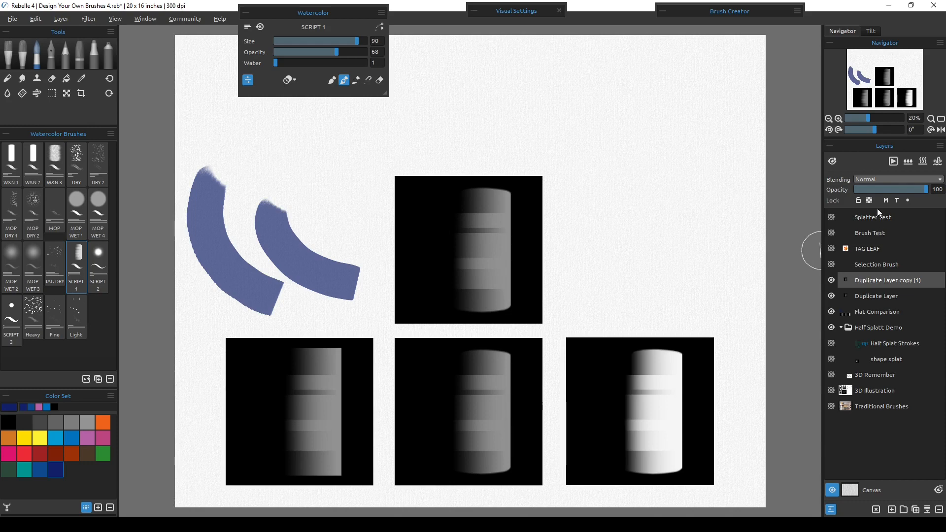
left_click(884, 179)
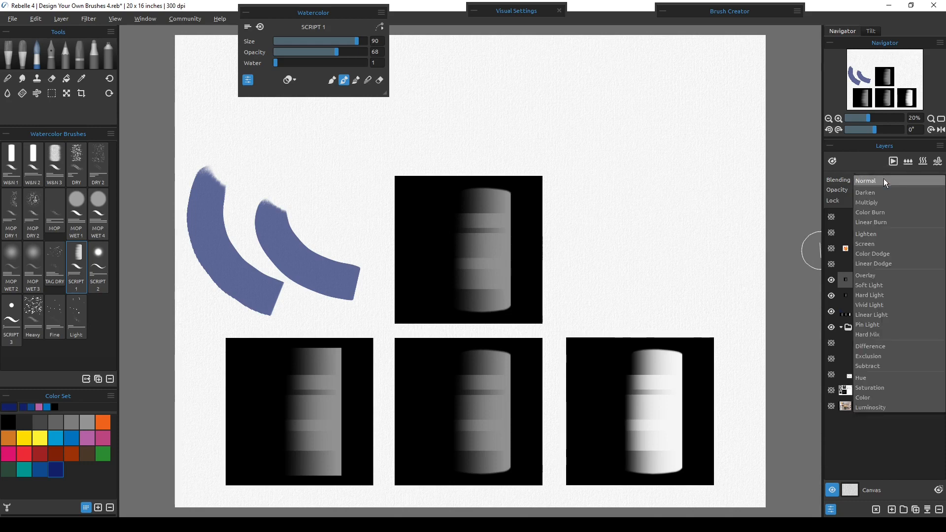
left_click(873, 241)
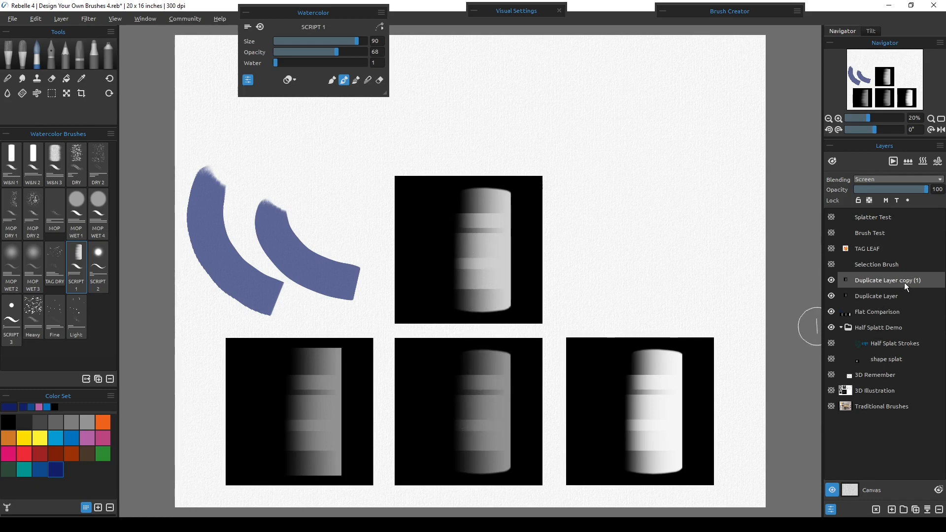
Step: Merge Duplicate Layer and its Screen-blended copy into one layer
left_click(881, 297, "shift")
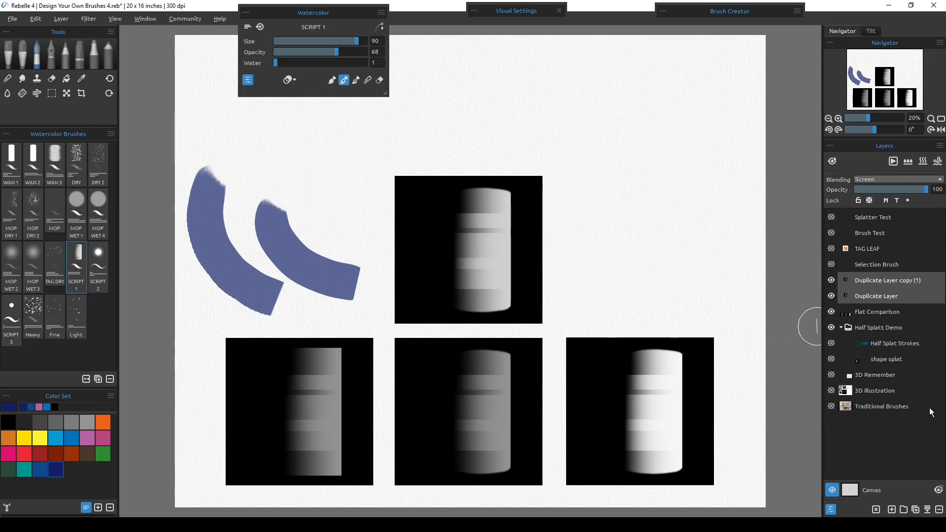
left_click(927, 510)
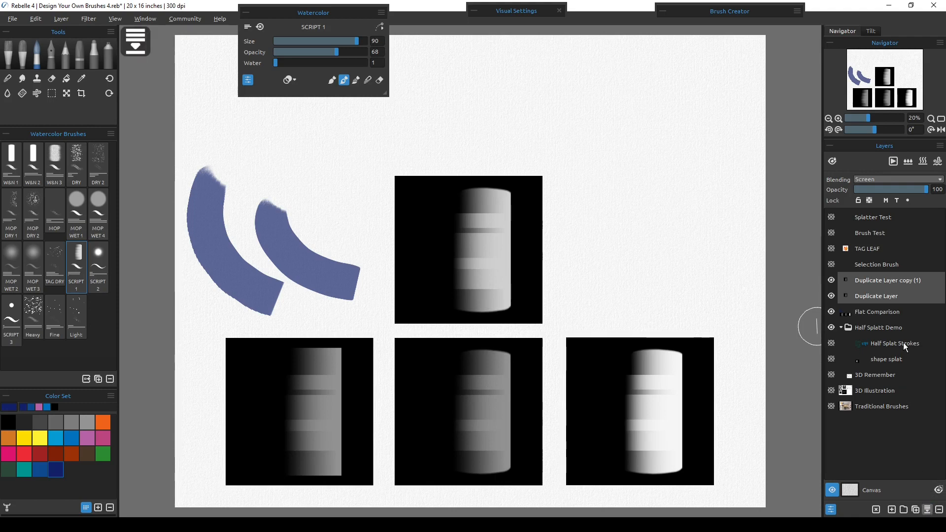
Step: Duplicate the merged gradient shape layer and set the new copy's blending mode to Screen
left_click(917, 511)
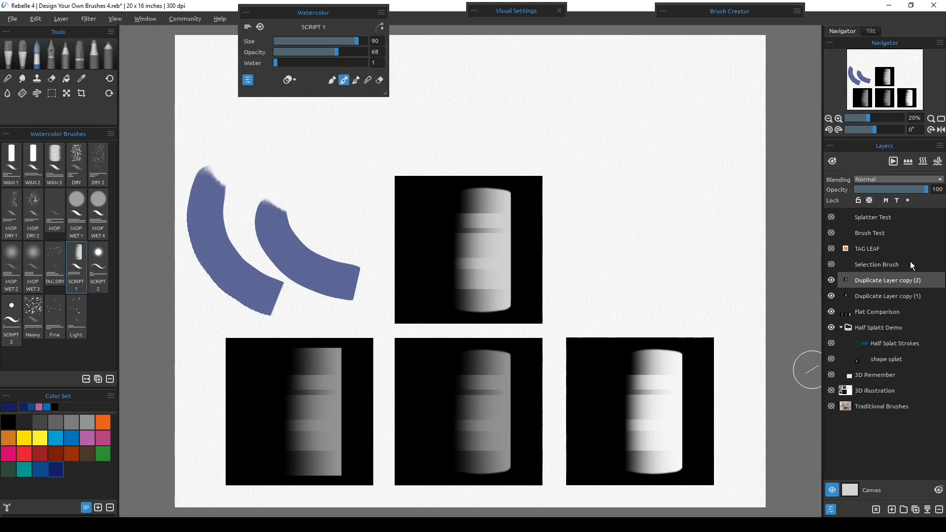
left_click(886, 178)
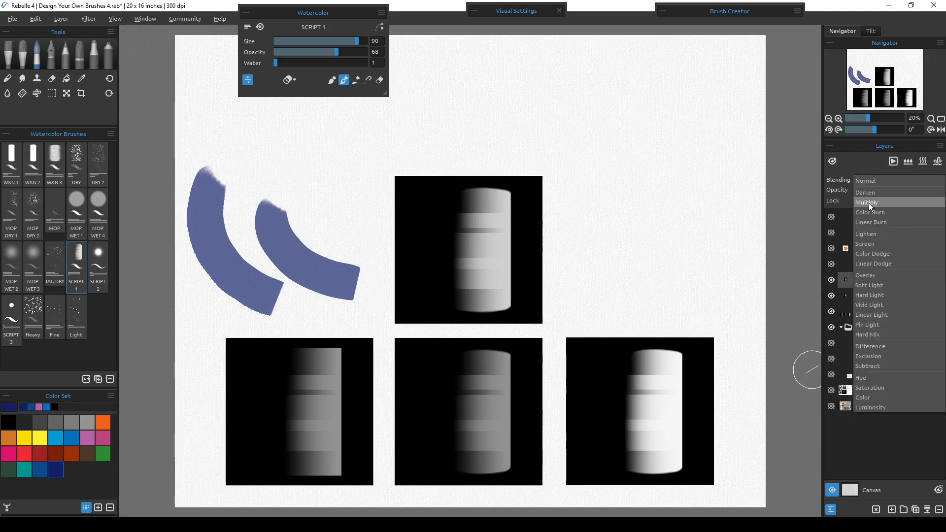
left_click(871, 242)
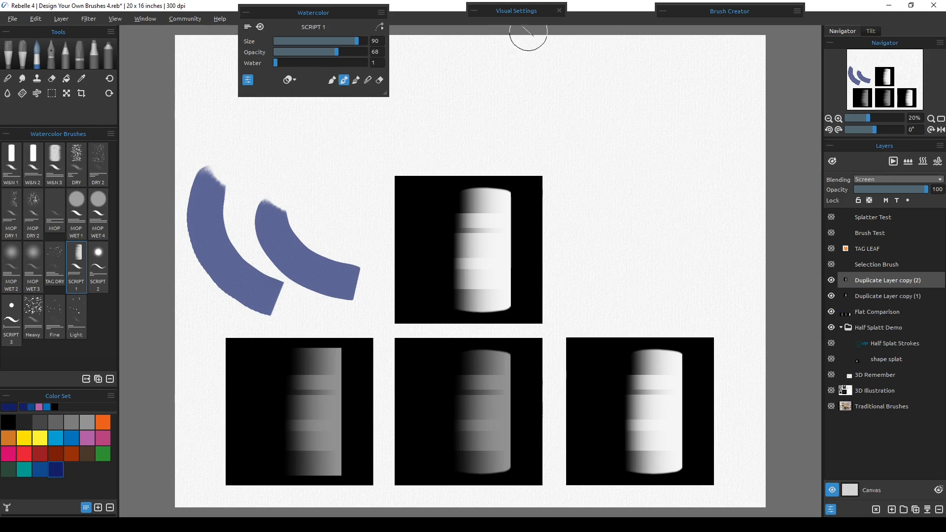
Step: Hide both duplicate layer copies and the Flat Comparison layer
left_click(831, 280)
left_click(832, 296)
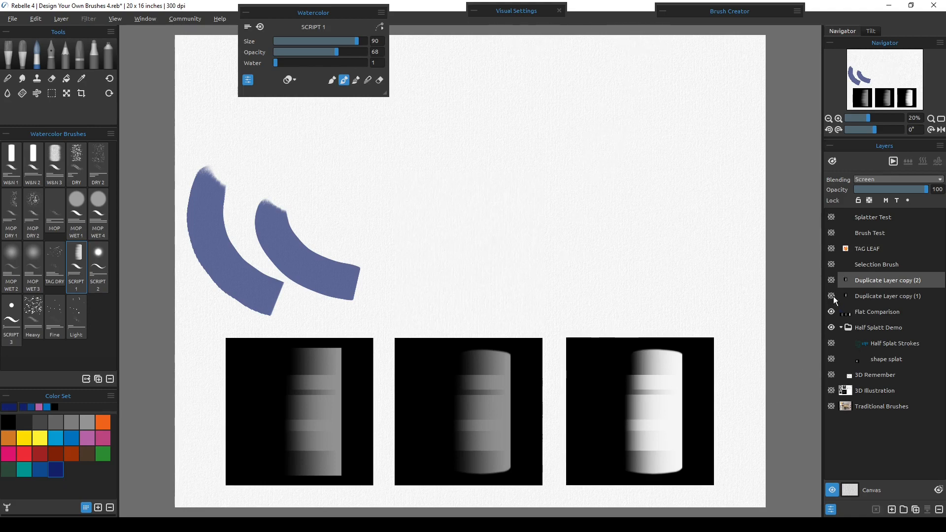
left_click(830, 311)
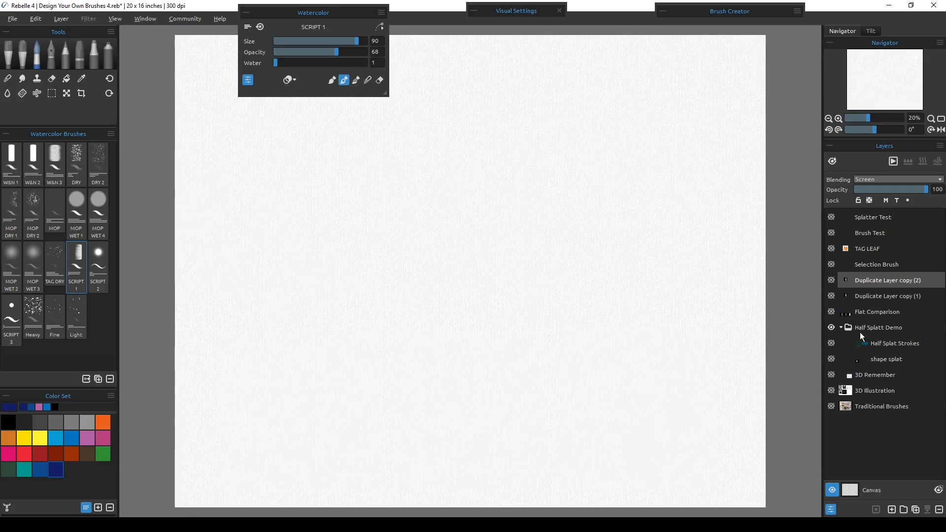
Step: Make the Selection Brush layer active and visible, and expand the Brush Creator
left_click(880, 264)
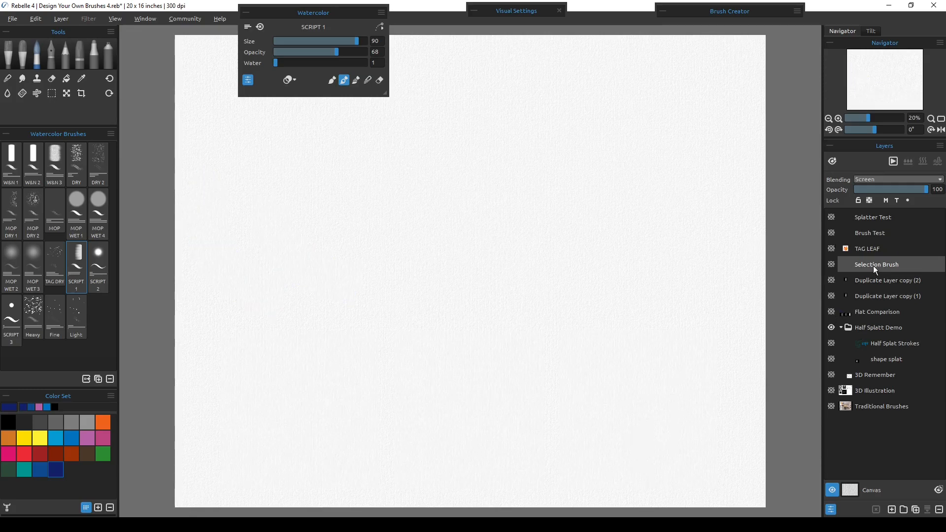
left_click(832, 266)
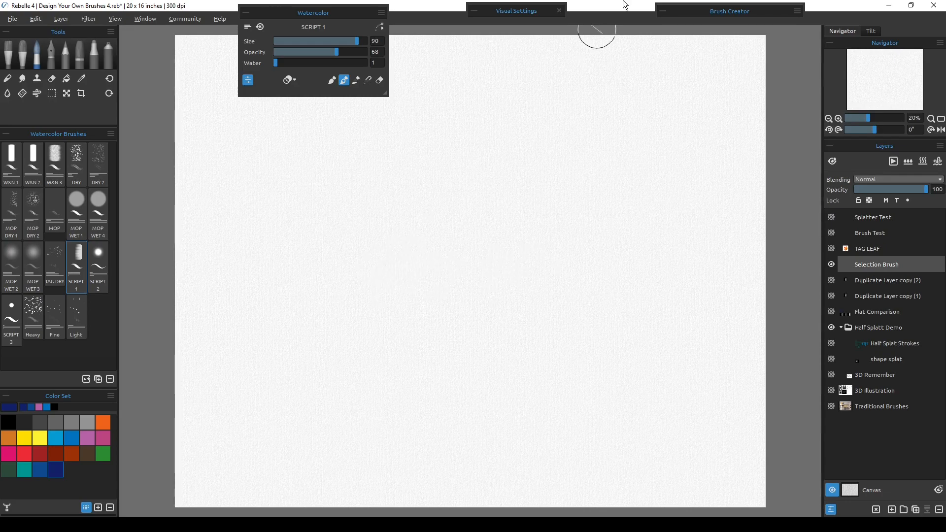
left_click(663, 11)
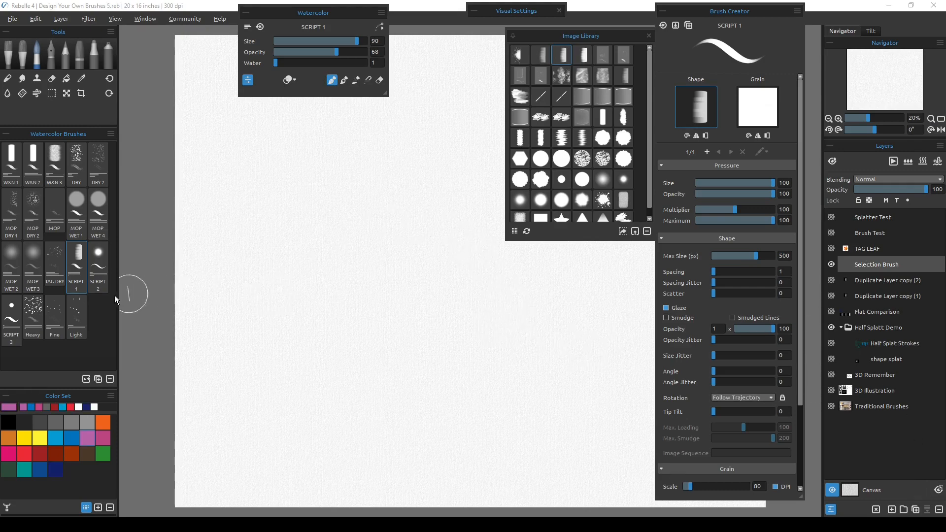
Step: Paint a large, roughly round gray splatter patch with the Heavy brush at size 64, opacity 62 and water 1
left_click(34, 310)
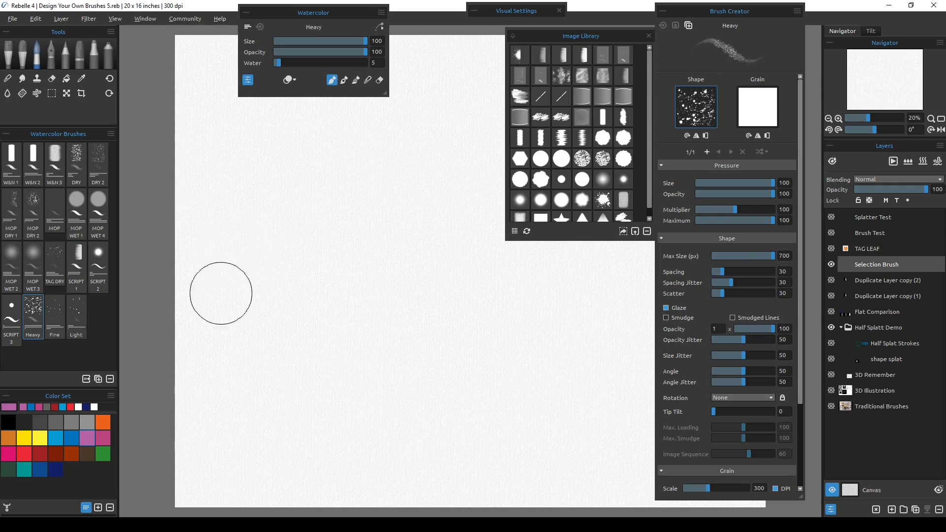
left_click_drag(277, 66, 267, 66)
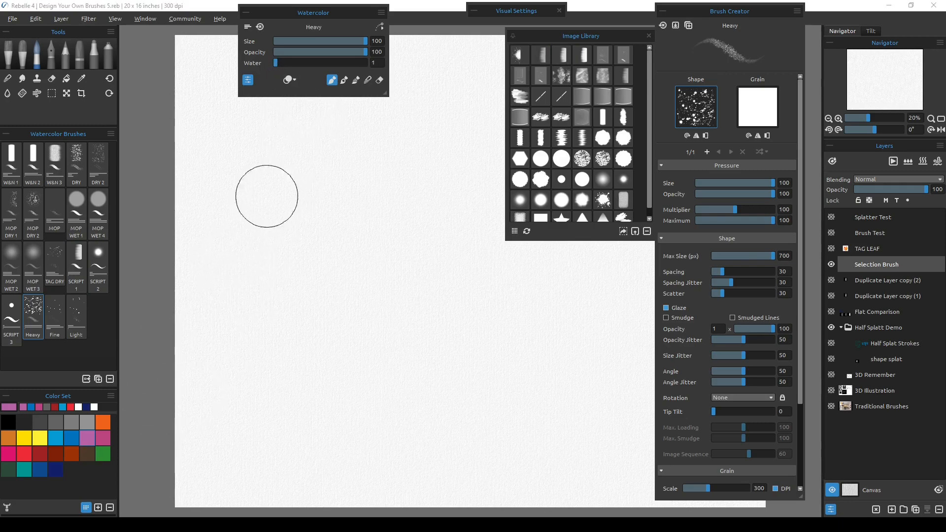
mouse_move(339, 52)
left_mouse_down()
mouse_move(330, 52)
mouse_move(333, 42)
left_mouse_up()
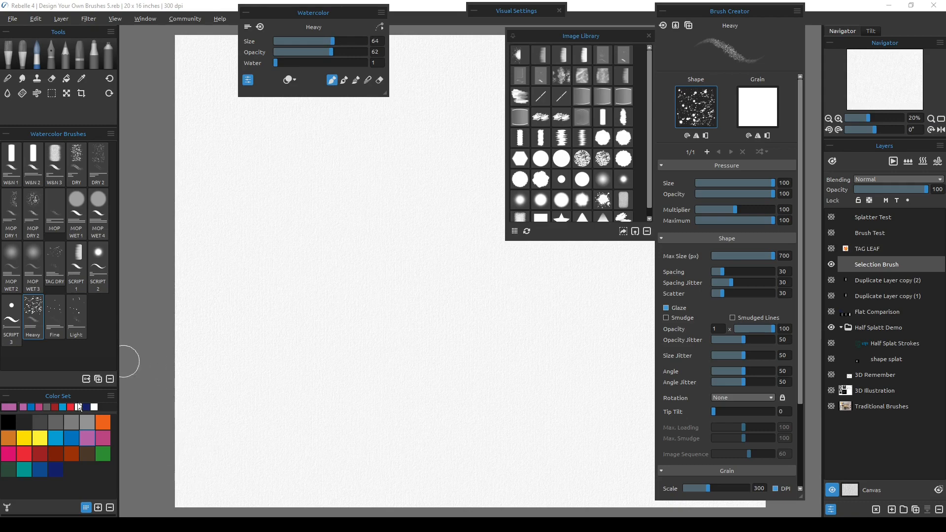
left_click(56, 421)
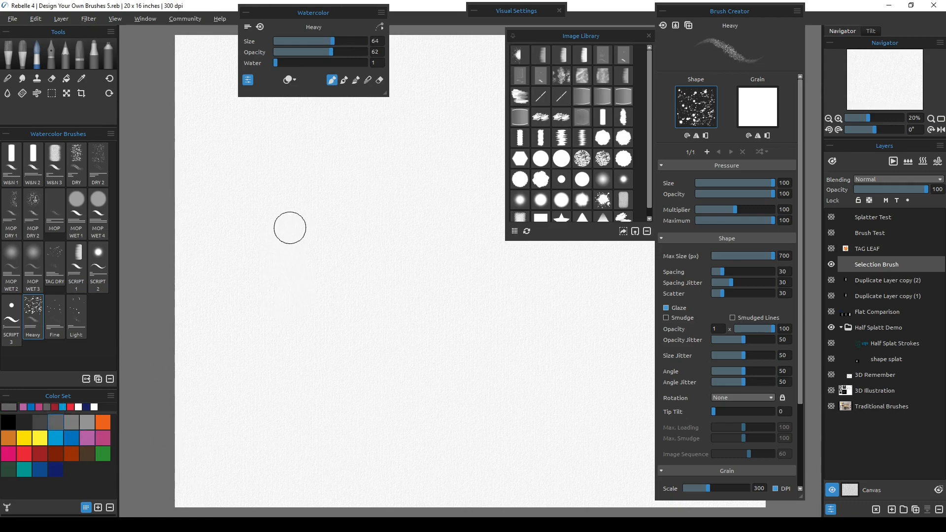
mouse_move(297, 216)
left_mouse_down()
mouse_move(262, 240)
mouse_move(293, 219)
mouse_move(258, 242)
mouse_move(243, 268)
mouse_move(242, 307)
mouse_move(251, 274)
mouse_move(243, 291)
mouse_move(248, 329)
mouse_move(324, 359)
left_mouse_up()
mouse_move(289, 223)
left_mouse_down()
mouse_move(327, 208)
mouse_move(352, 212)
mouse_move(355, 327)
mouse_move(349, 221)
mouse_move(377, 233)
mouse_move(382, 253)
mouse_move(360, 221)
mouse_move(379, 249)
mouse_move(352, 283)
mouse_move(370, 316)
mouse_move(371, 350)
mouse_move(370, 337)
mouse_move(331, 363)
mouse_move(352, 350)
mouse_move(316, 359)
mouse_move(321, 304)
mouse_move(335, 282)
mouse_move(324, 350)
mouse_move(329, 215)
mouse_move(324, 247)
mouse_move(266, 305)
mouse_move(266, 321)
mouse_move(312, 342)
mouse_move(277, 291)
mouse_move(277, 250)
mouse_move(302, 276)
mouse_move(295, 310)
mouse_move(292, 259)
mouse_move(324, 322)
mouse_move(328, 253)
mouse_move(315, 289)
mouse_move(309, 231)
mouse_move(293, 255)
mouse_move(366, 231)
mouse_move(348, 227)
mouse_move(361, 206)
mouse_move(368, 260)
mouse_move(343, 290)
mouse_move(341, 221)
mouse_move(320, 269)
mouse_move(326, 219)
mouse_move(331, 315)
mouse_move(348, 245)
mouse_move(331, 305)
mouse_move(311, 281)
mouse_move(318, 215)
mouse_move(290, 274)
mouse_move(318, 305)
mouse_move(319, 326)
mouse_move(283, 320)
mouse_move(295, 351)
mouse_move(325, 338)
mouse_move(344, 307)
mouse_move(345, 337)
mouse_move(360, 211)
mouse_move(365, 233)
mouse_move(338, 359)
mouse_move(363, 351)
mouse_move(312, 279)
mouse_move(306, 239)
mouse_move(316, 210)
mouse_move(279, 275)
mouse_move(317, 274)
mouse_move(300, 256)
mouse_move(340, 253)
mouse_move(328, 307)
mouse_move(300, 333)
mouse_move(344, 318)
mouse_move(307, 286)
left_mouse_up()
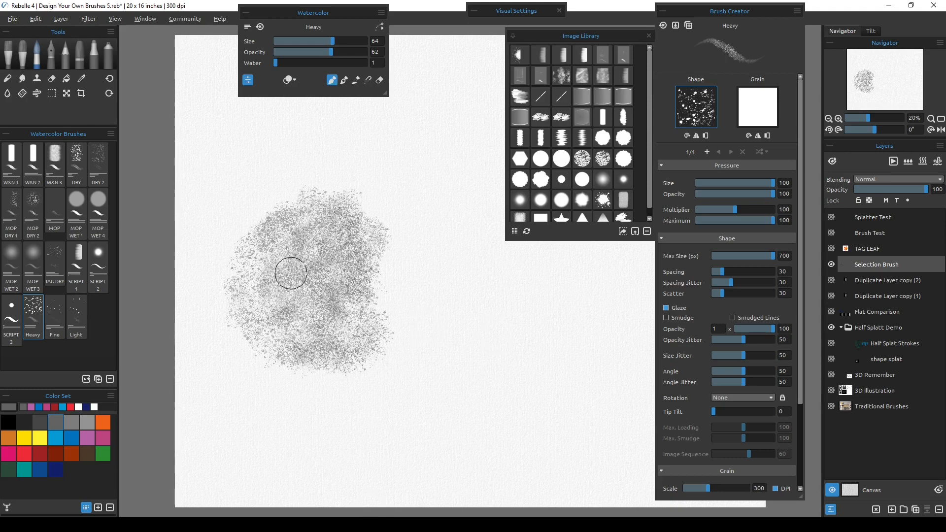
Step: Capture a square rectangular selection around the splatter patch as a new brush shape image and clear the selection
left_click(51, 93)
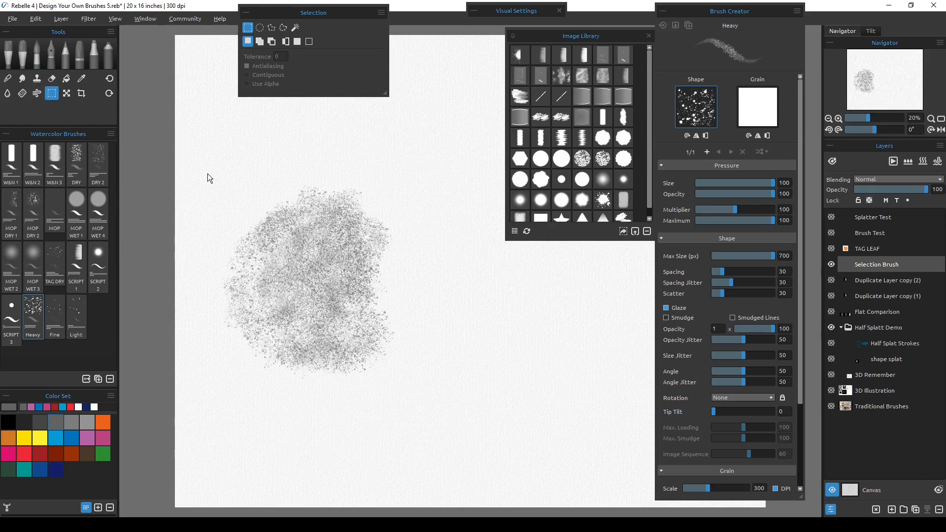
left_click_drag(205, 181, 420, 387)
left_click_drag(305, 289, 302, 281)
key("Return")
left_click(623, 232)
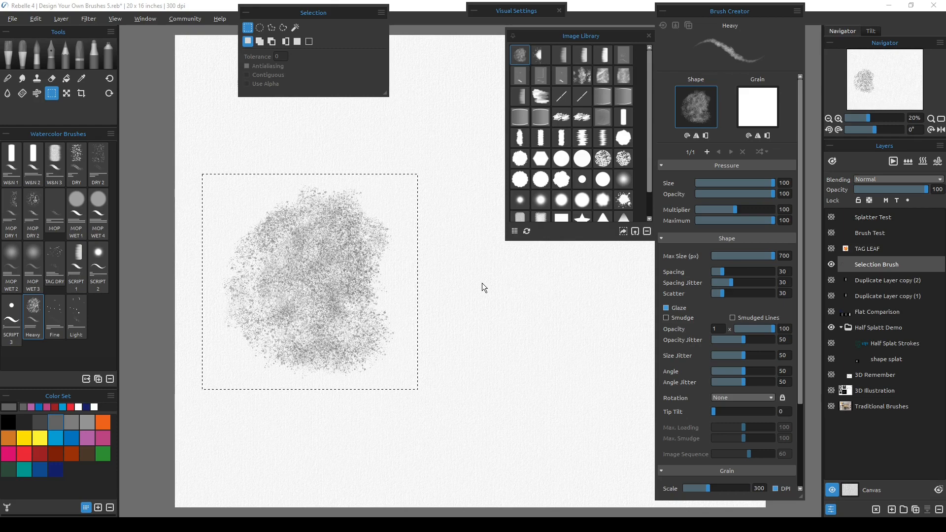
key("ctrl+d")
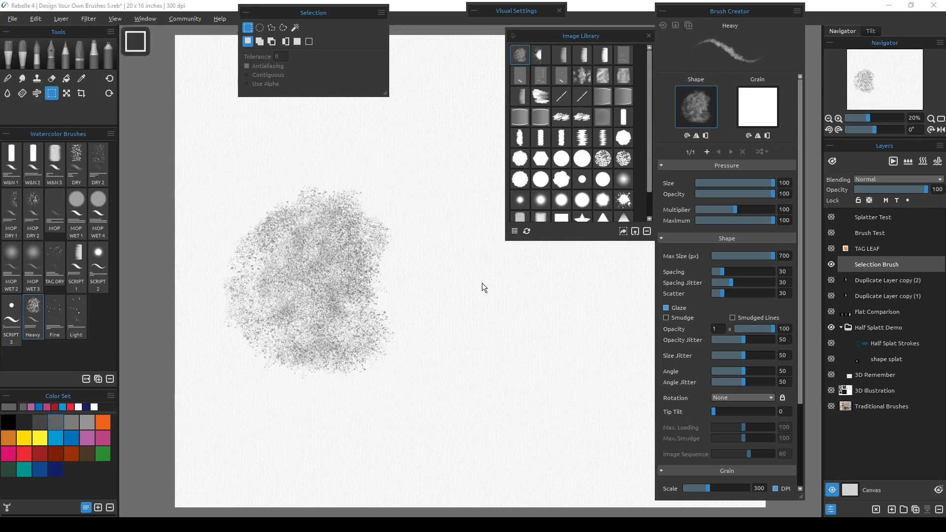
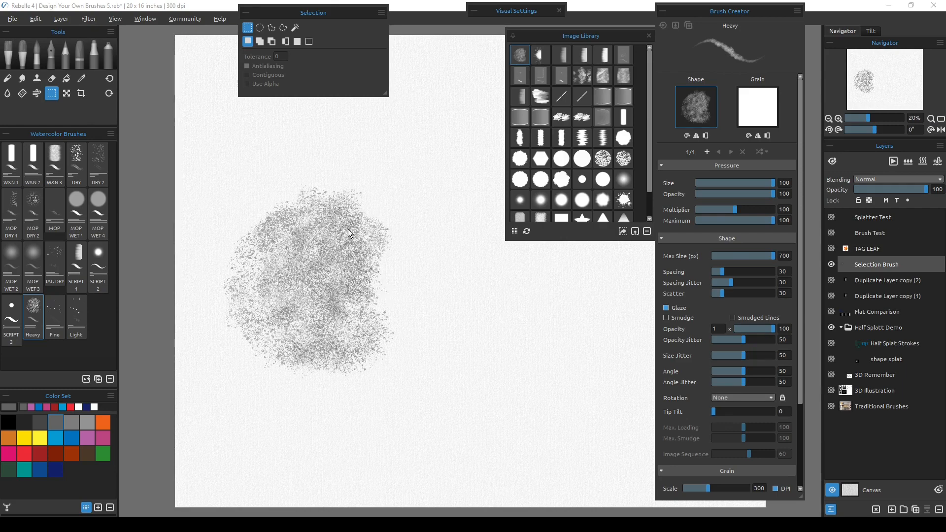
Step: Give the W&N 1 brush the captured splatter shape and set it to size 87, opacity 58 and water 1
left_click(9, 158)
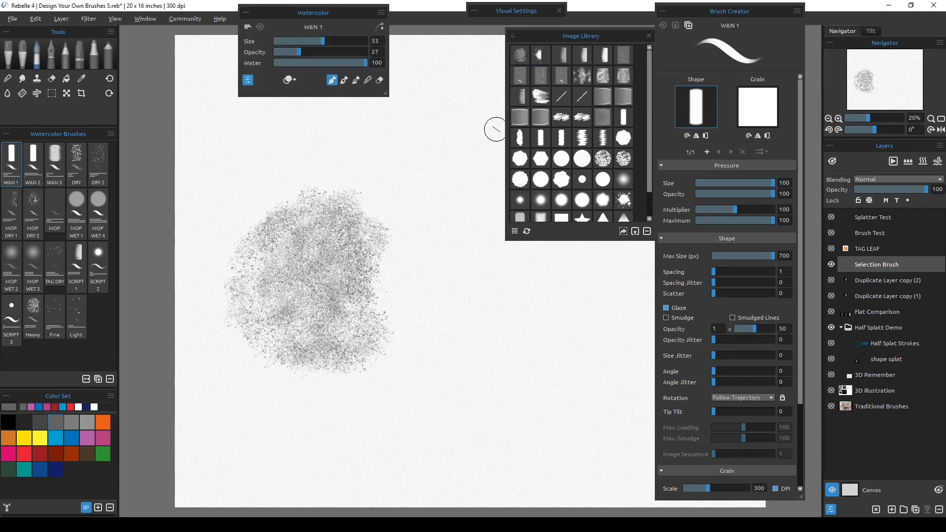
left_click(521, 54)
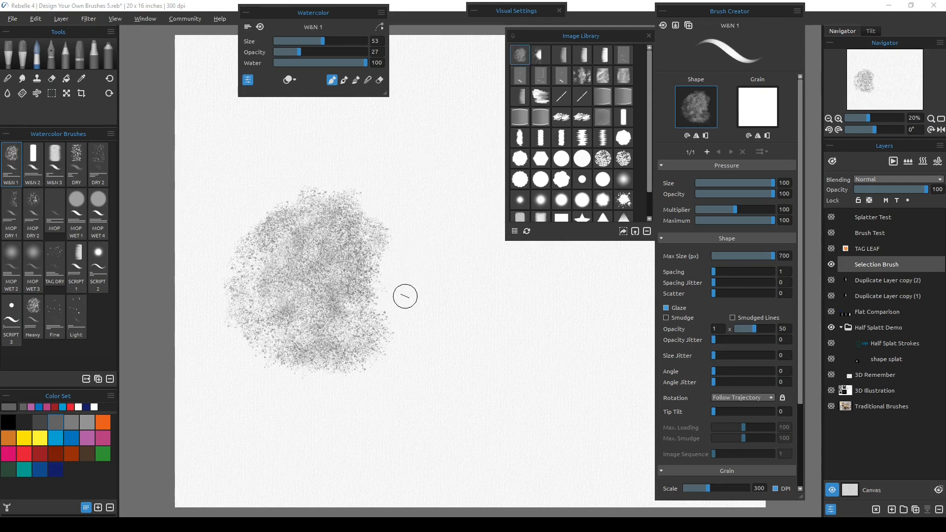
left_click_drag(451, 308, 381, 344)
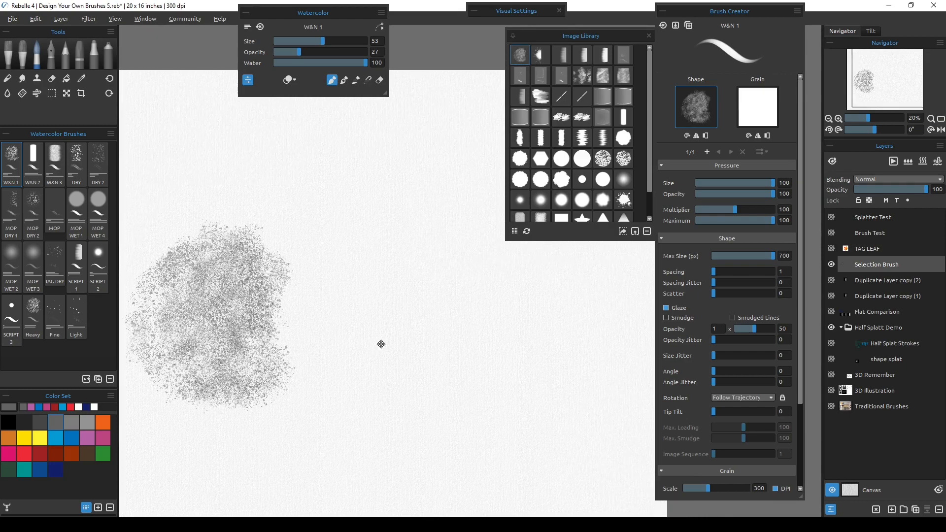
scroll(338, 231, "up", 3)
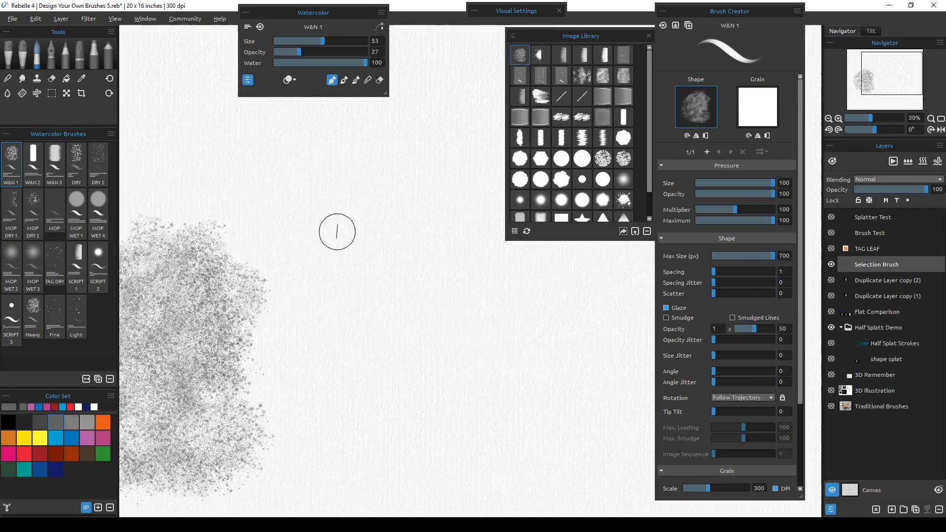
left_click_drag(337, 232, 348, 360)
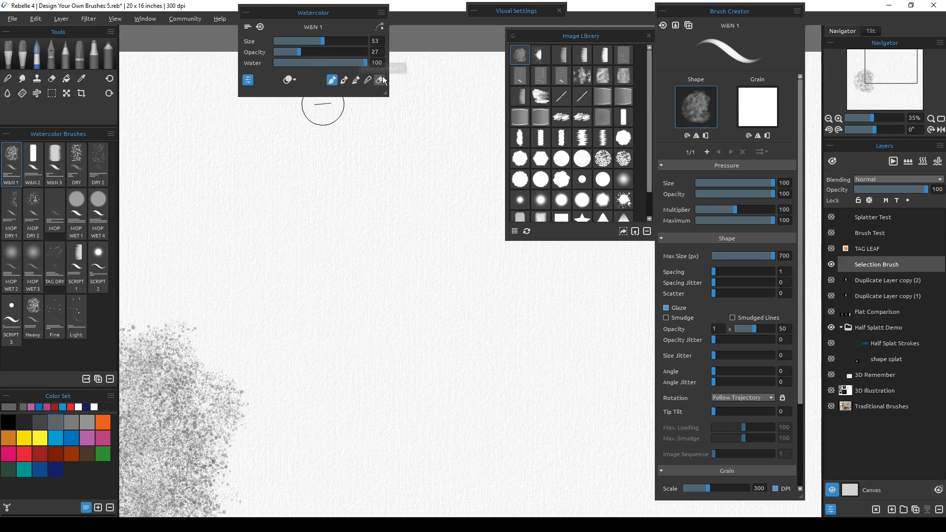
left_click_drag(367, 62, 259, 73)
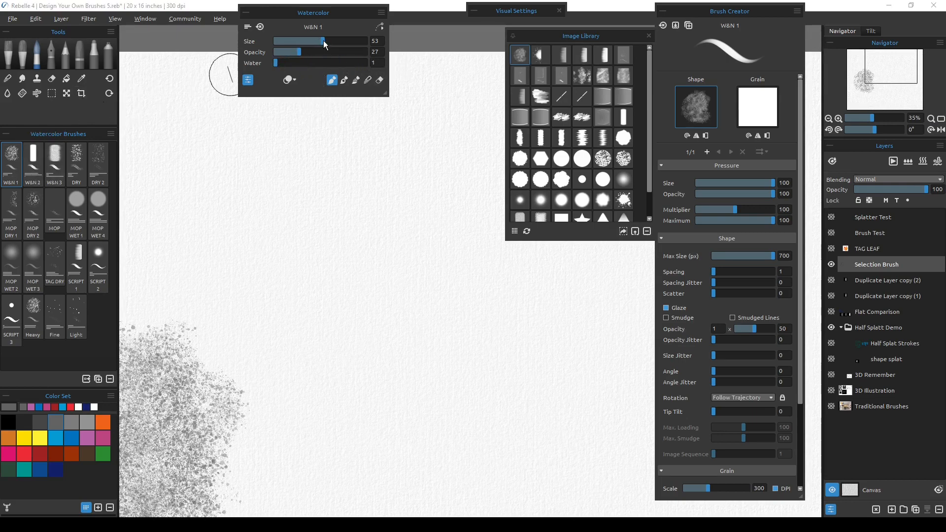
left_click_drag(326, 37, 354, 44)
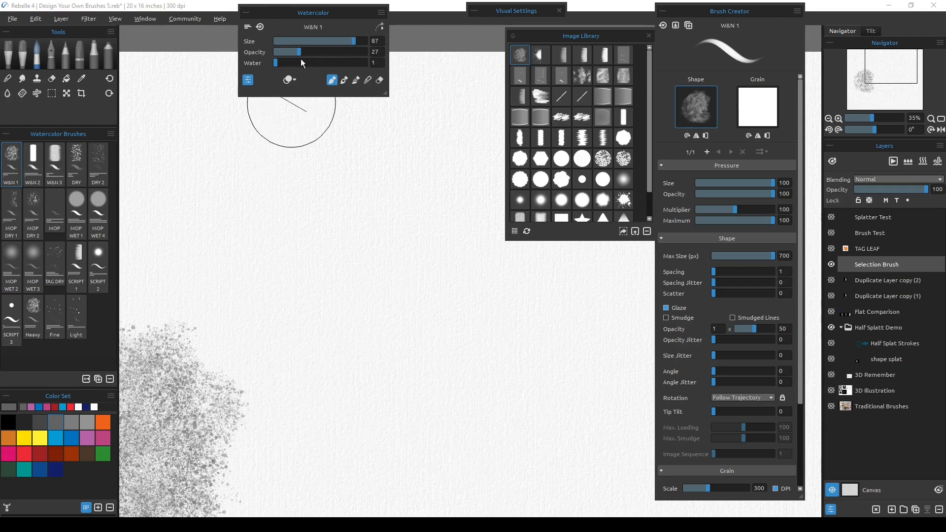
left_click_drag(329, 58, 330, 58)
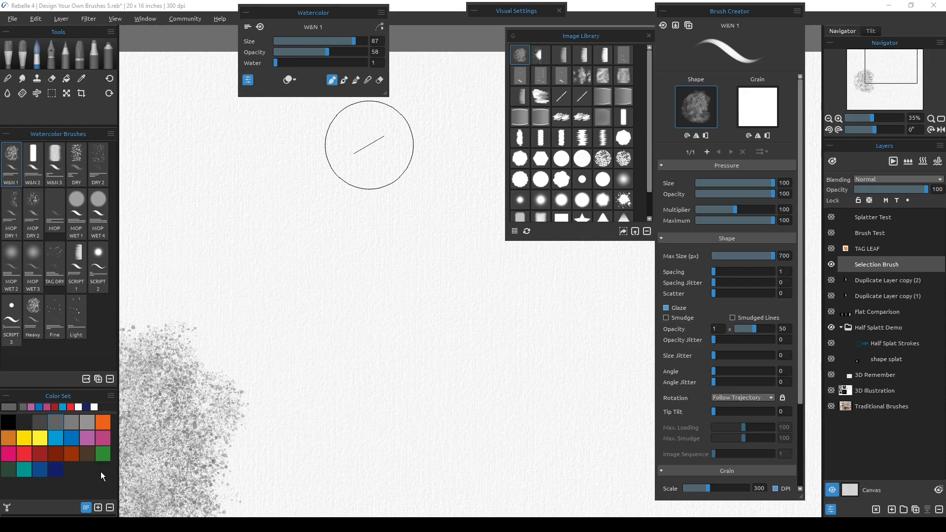
Step: Paint a long diagonal dark red test stroke beside the splatter patch and inspect its edges up close
left_click(39, 454)
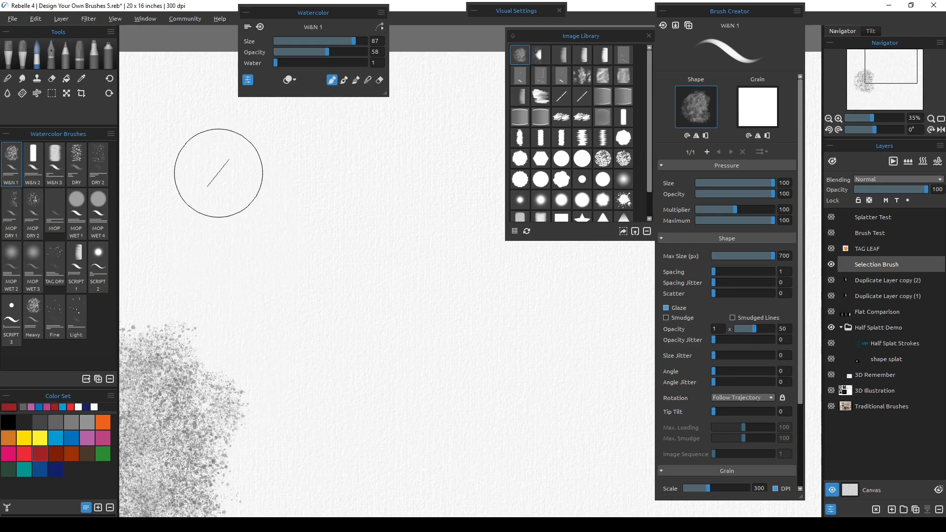
left_click_drag(212, 169, 311, 376)
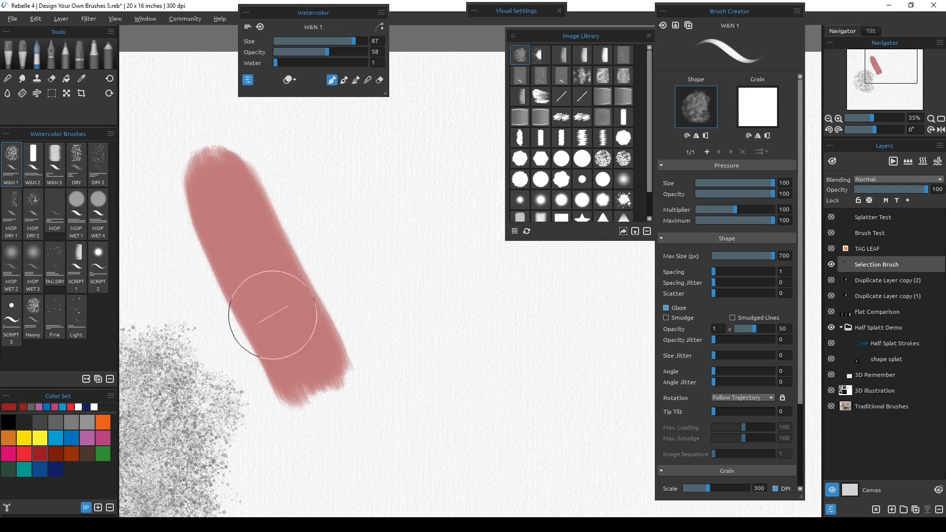
scroll(266, 300, "up", 4)
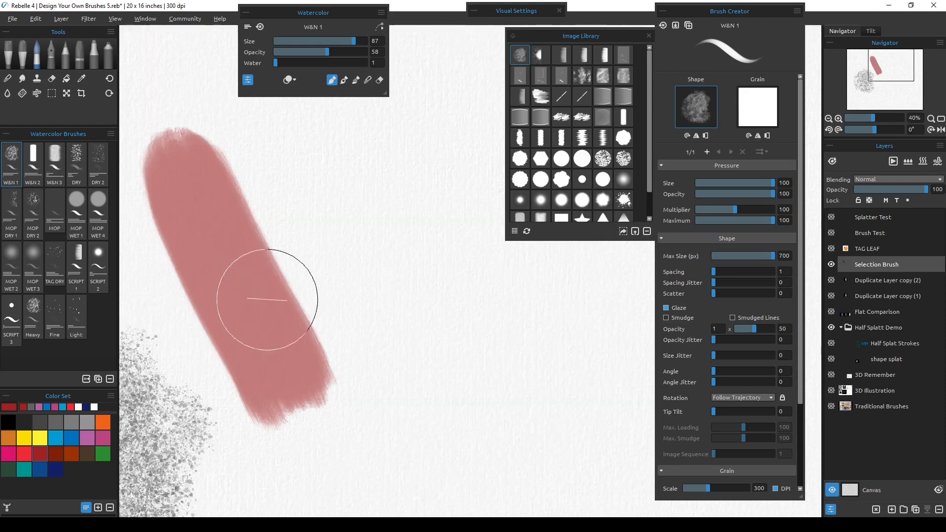
left_click_drag(309, 374, 353, 272)
left_click_drag(255, 232, 405, 406)
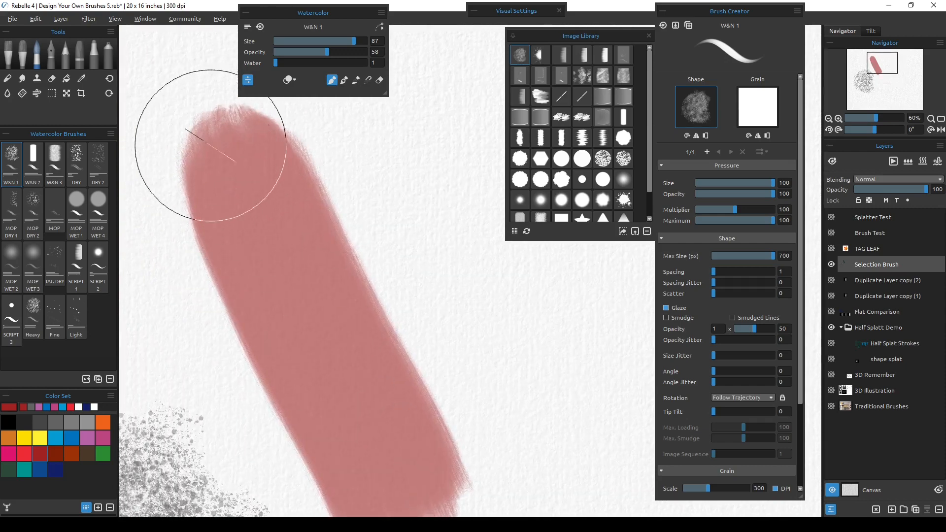
left_click_drag(371, 323, 327, 334)
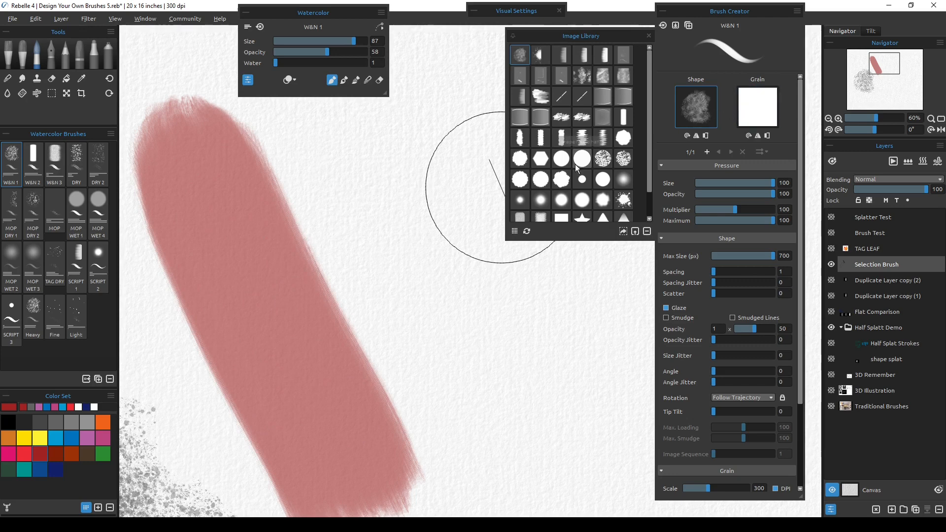
left_click(697, 92)
left_click(696, 94)
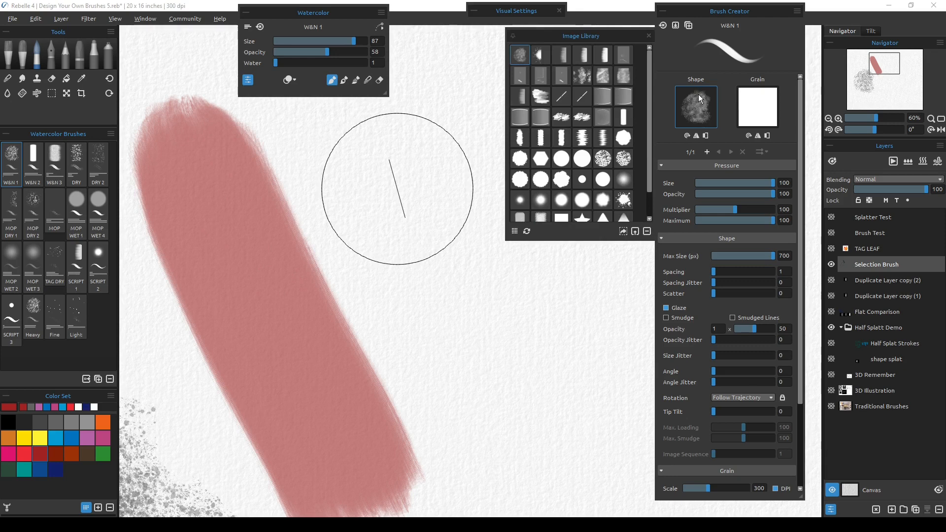
left_click(698, 96)
left_click(698, 97)
left_click(698, 97)
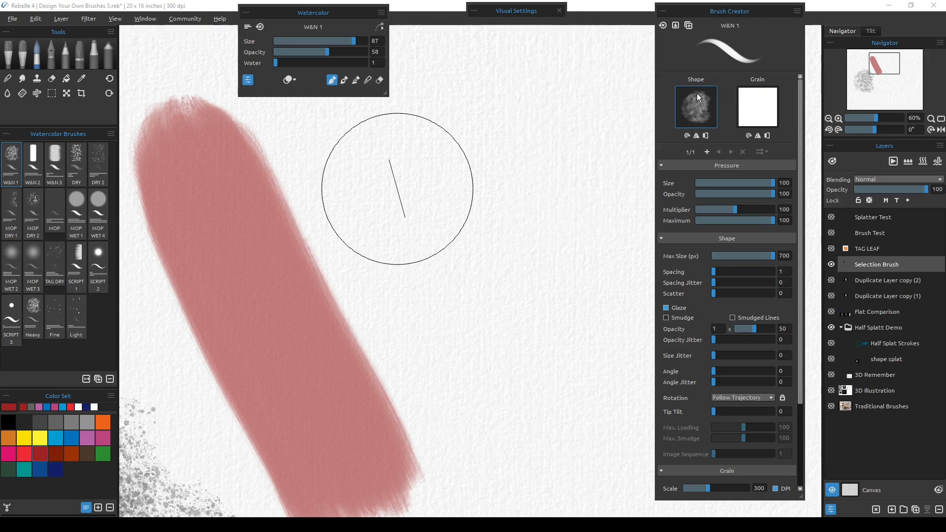
left_click(697, 120)
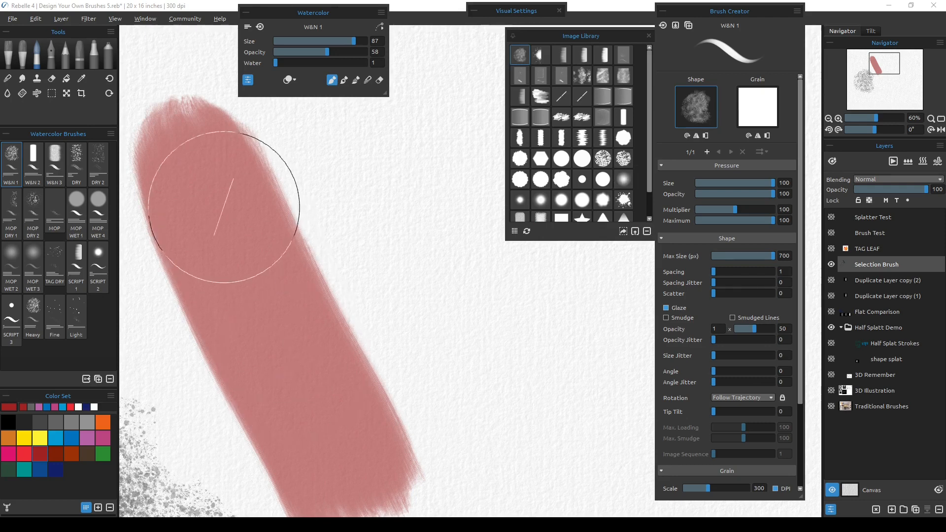
Step: Apply a dark, finely speckled grain to the W&N 1 brush and paint a second diagonal stroke beside the solid red one
left_click(747, 116)
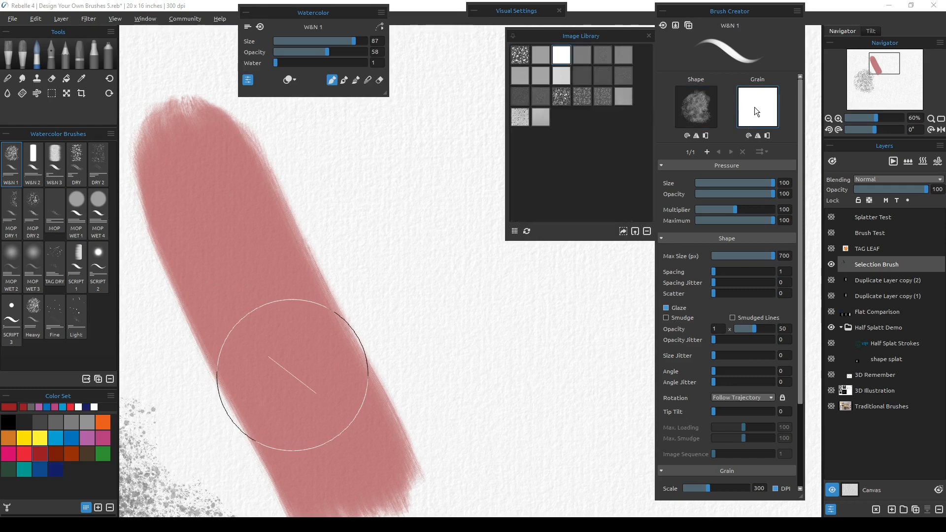
left_click(601, 77)
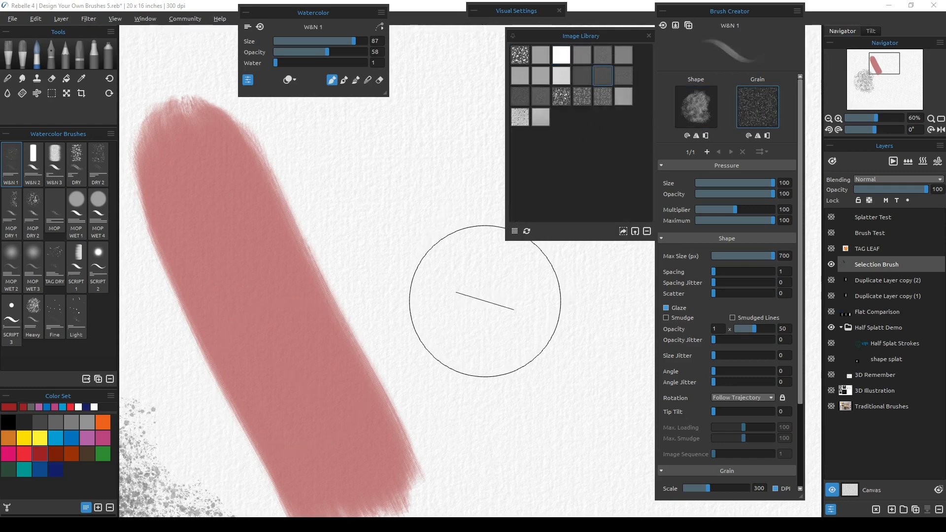
scroll(485, 301, "down", 2)
left_click_drag(490, 307, 353, 309)
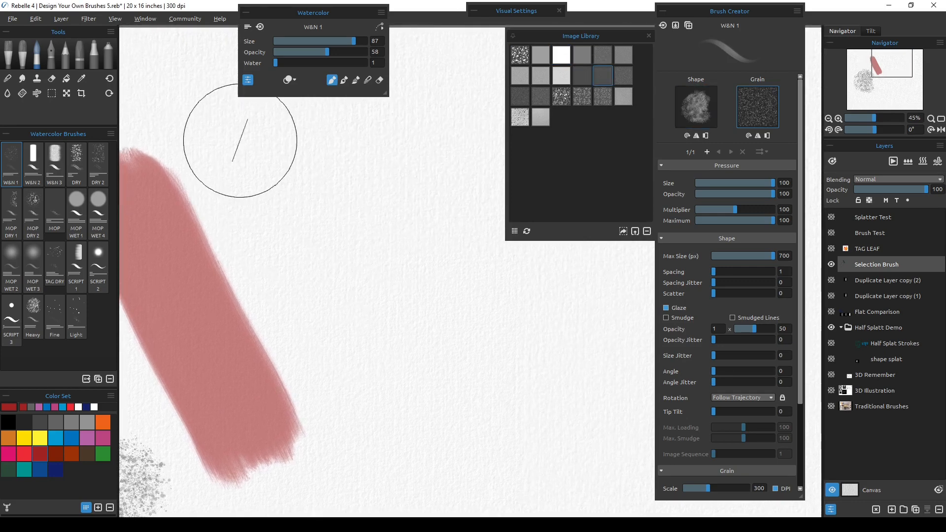
mouse_move(234, 155)
left_mouse_down()
mouse_move(264, 186)
mouse_move(385, 412)
left_mouse_up()
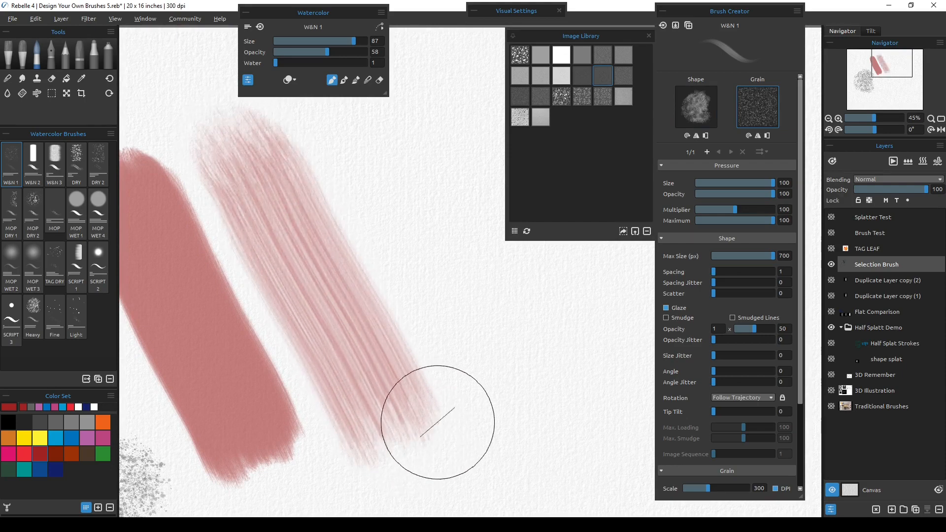
mouse_move(413, 390)
left_mouse_down()
mouse_move(418, 353)
mouse_move(389, 298)
mouse_move(312, 208)
mouse_move(373, 372)
mouse_move(291, 232)
left_mouse_up()
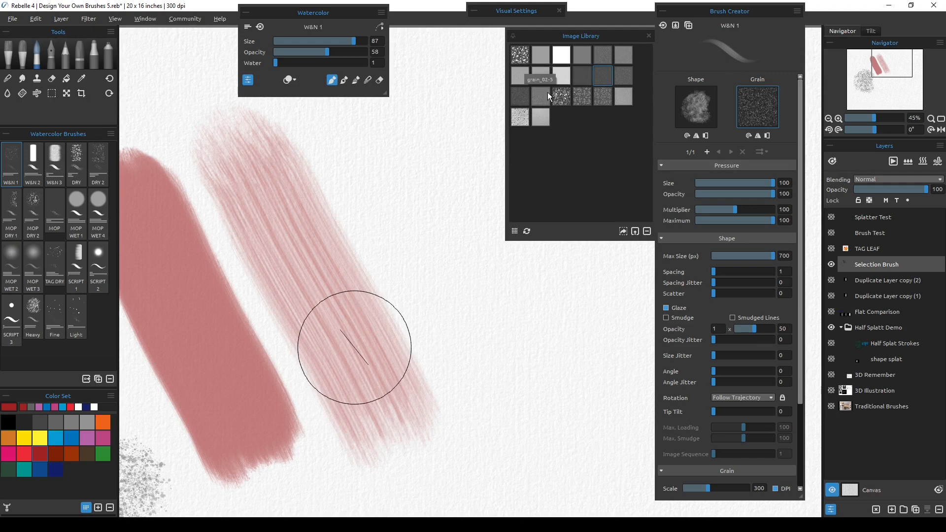
Step: Switch the brush grain to the light grain_01-3-blurred texture and paint a third parallel diagonal stroke
left_click(541, 79)
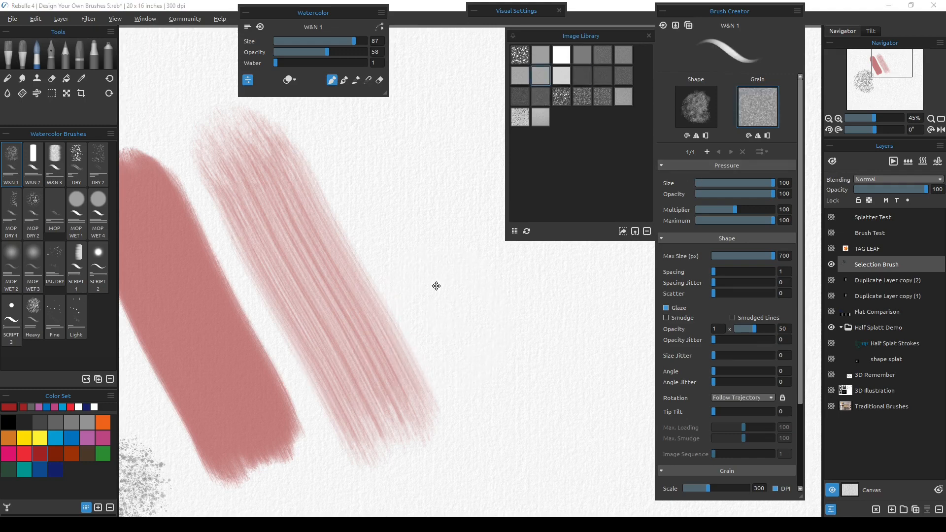
left_click_drag(436, 285, 382, 329)
mouse_move(287, 157)
left_mouse_down()
mouse_move(351, 269)
mouse_move(401, 392)
mouse_move(423, 419)
left_mouse_up()
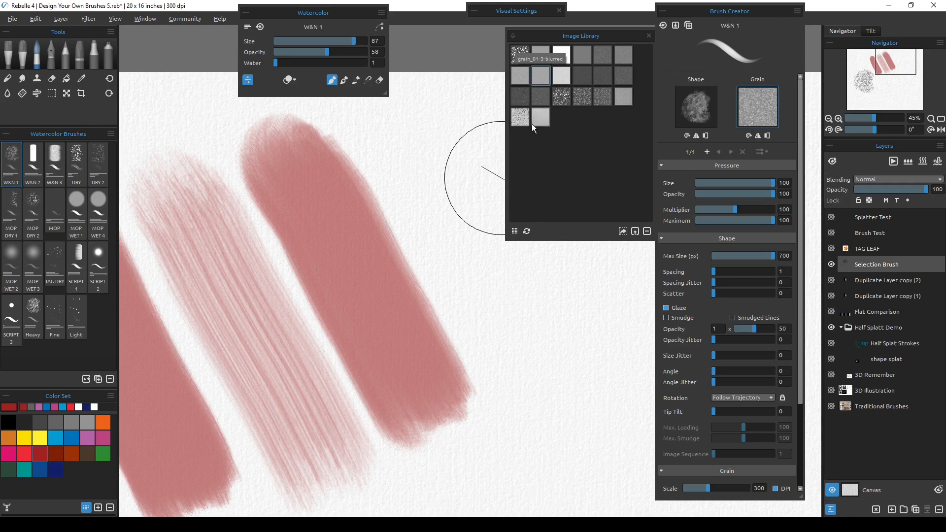
Step: Switch the brush grain to grain_02-5 and paint a fourth diagonal stroke alongside the others
left_click(540, 96)
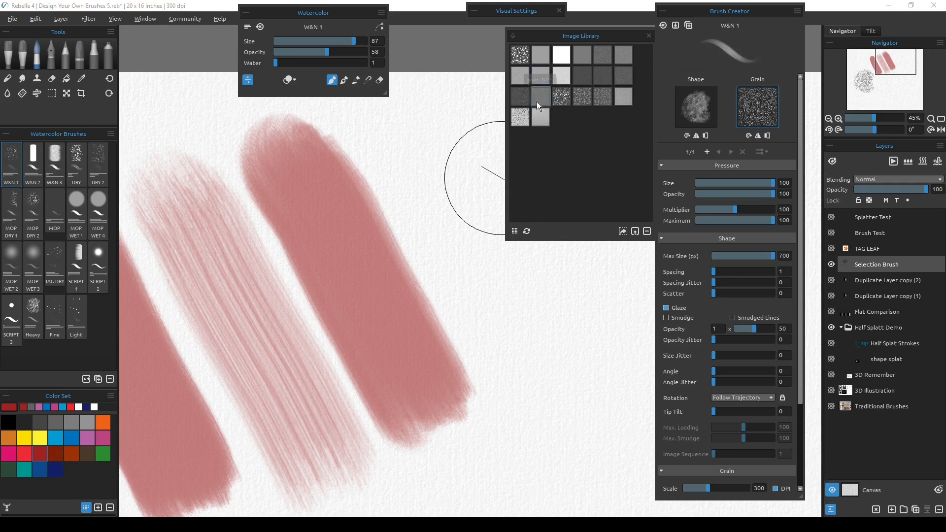
mouse_move(502, 317)
left_mouse_down()
mouse_move(459, 345)
mouse_move(414, 327)
mouse_move(441, 338)
left_mouse_up()
left_click_drag(363, 136, 498, 393)
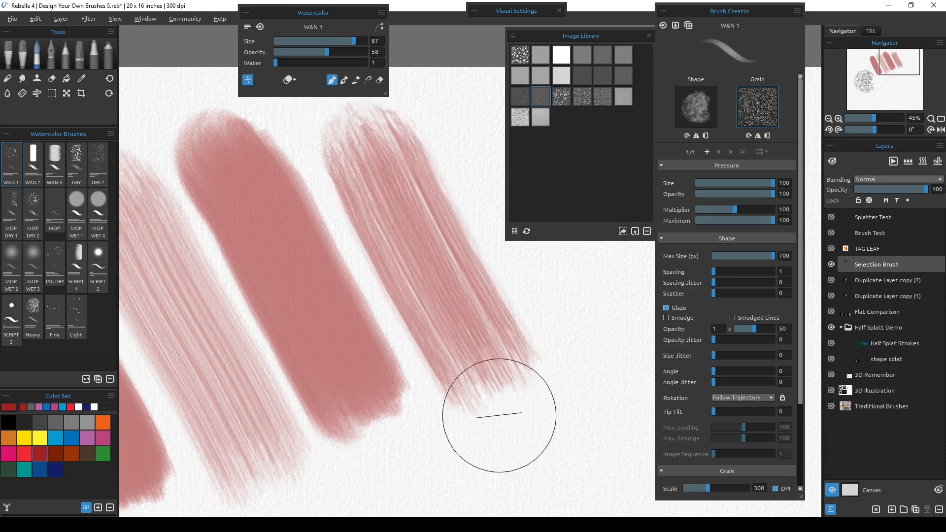
left_click_drag(498, 454, 534, 430)
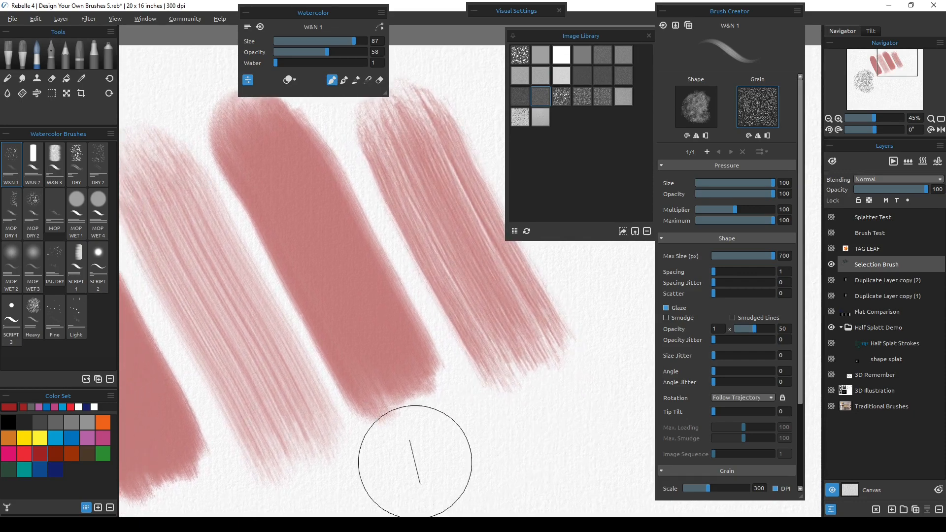
Step: Set the brush's Water to 12 and paint a fifth diagonal dark red stroke beside the previous one
left_click_drag(391, 458, 450, 437)
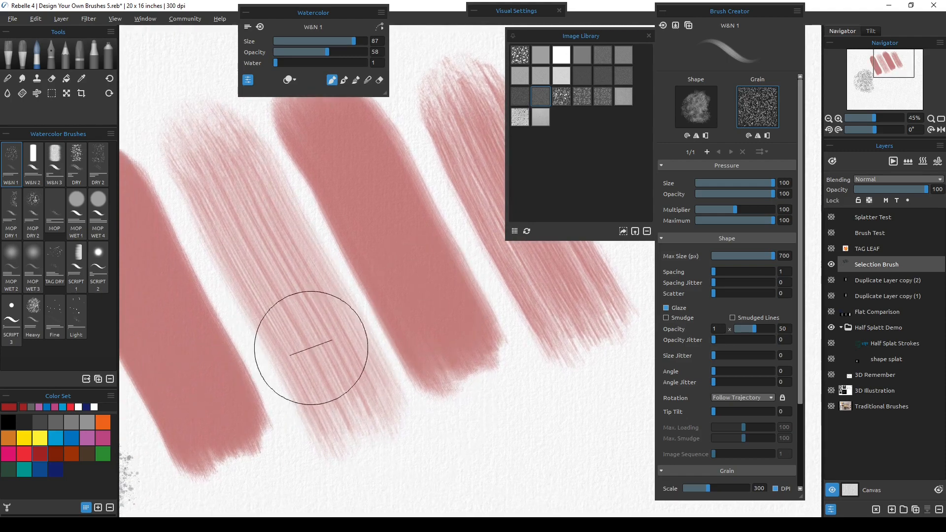
left_click_drag(471, 427, 349, 454)
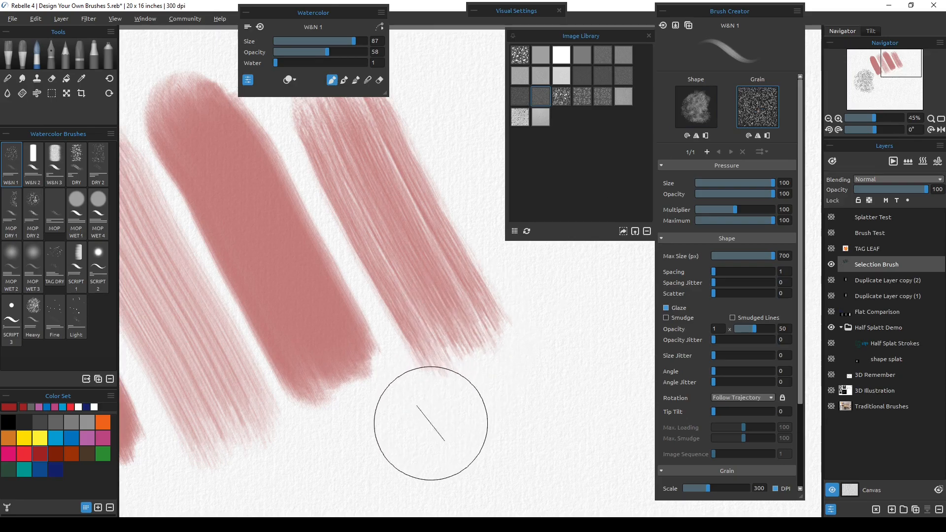
mouse_move(414, 414)
left_mouse_down()
mouse_move(333, 425)
mouse_move(280, 456)
left_mouse_up()
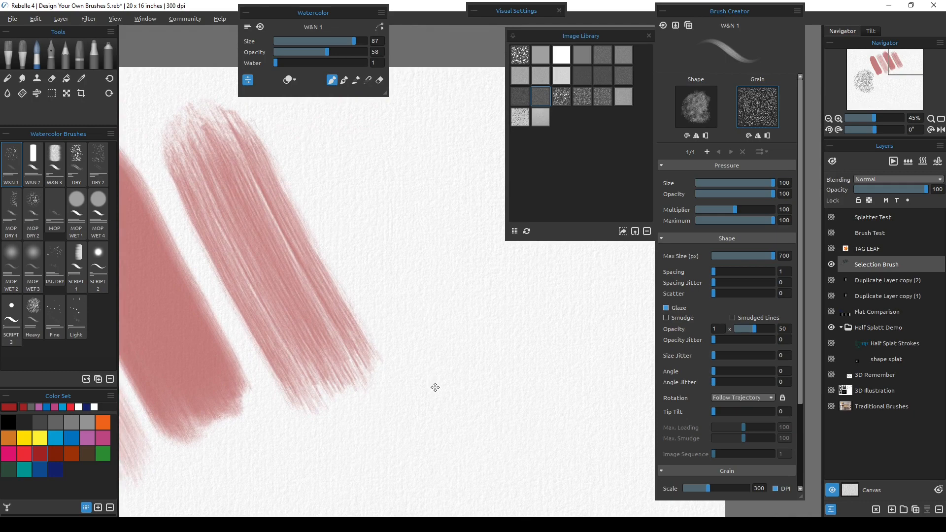
left_click_drag(432, 385, 432, 417)
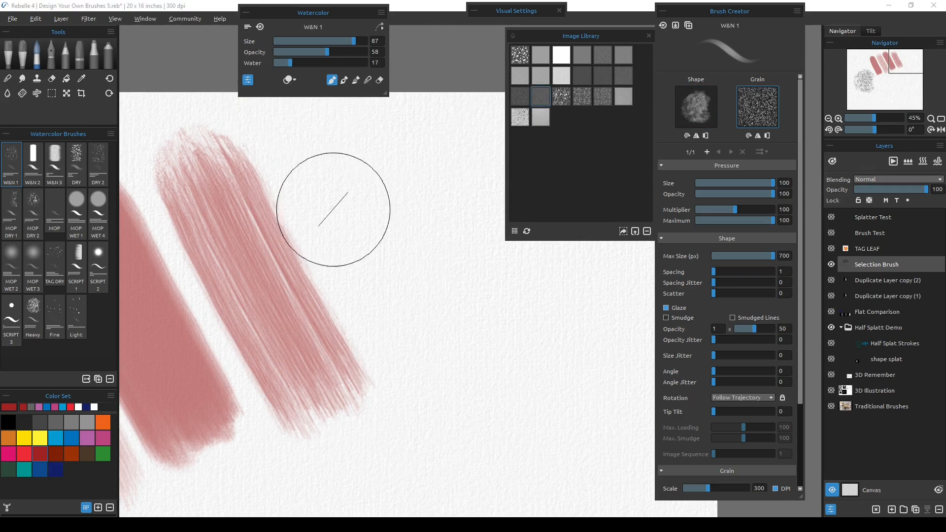
left_click(285, 64)
left_click(284, 64)
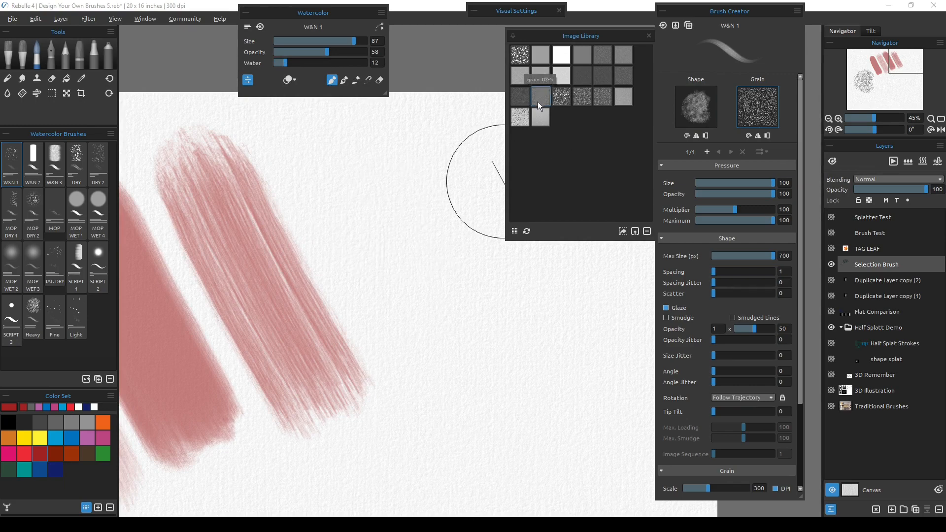
left_click_drag(340, 165, 463, 394)
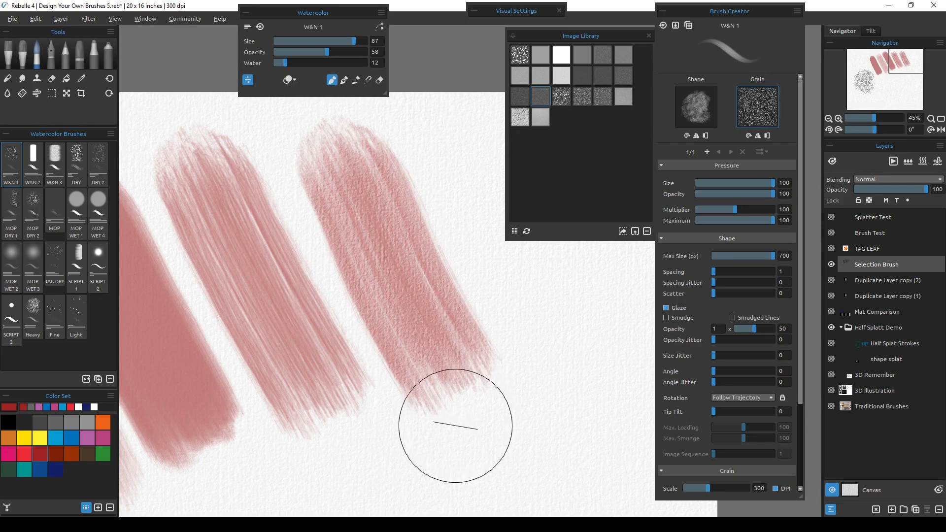
key("f")
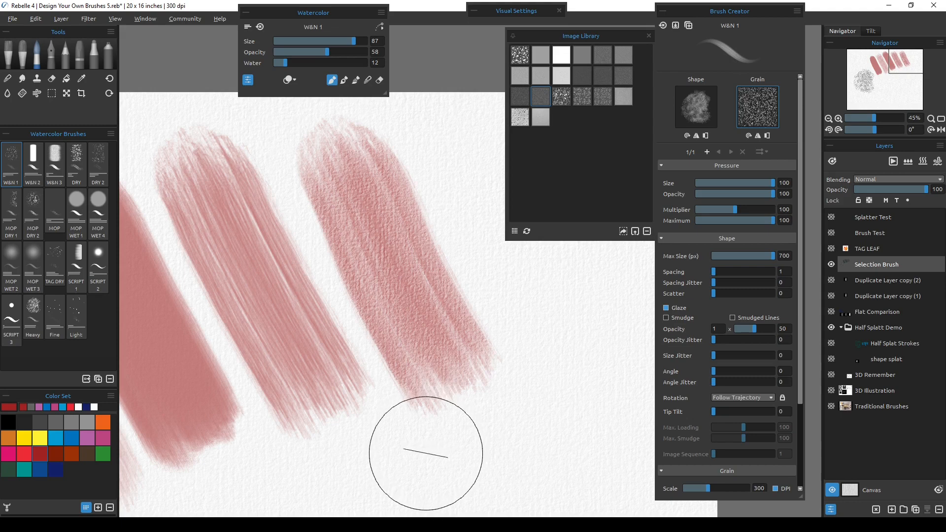
Step: Reduce the brush size to 64, paint a narrower diagonal stroke at the end of the row, and inspect its texture up close
scroll(425, 454, "up", 5)
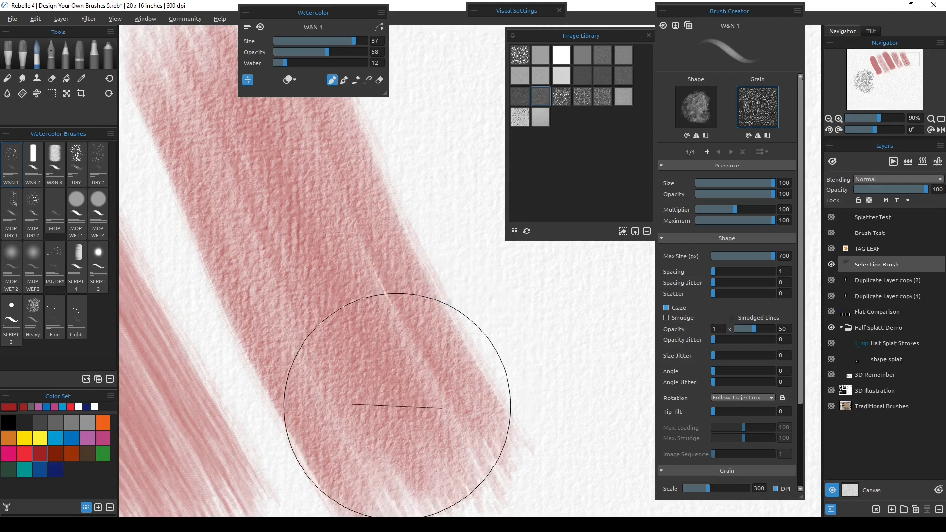
scroll(389, 401, "down", 3)
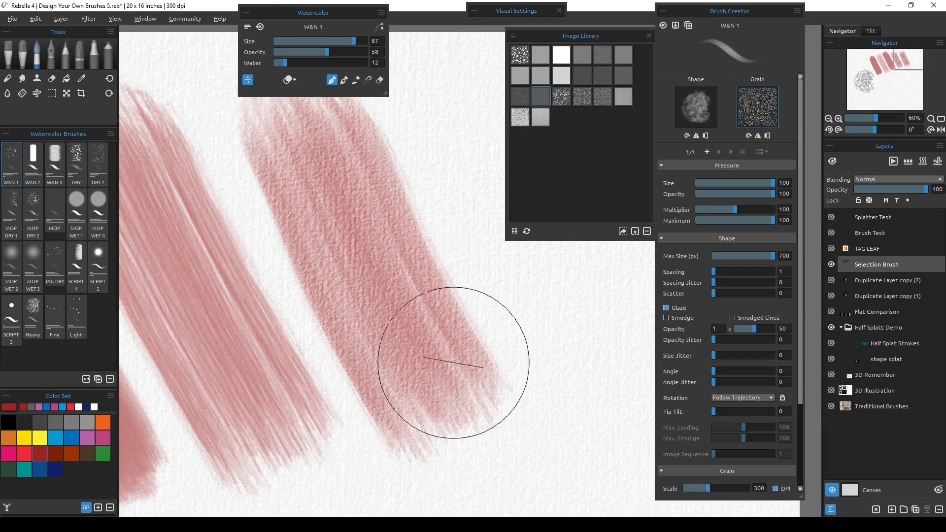
left_click_drag(463, 351, 358, 406)
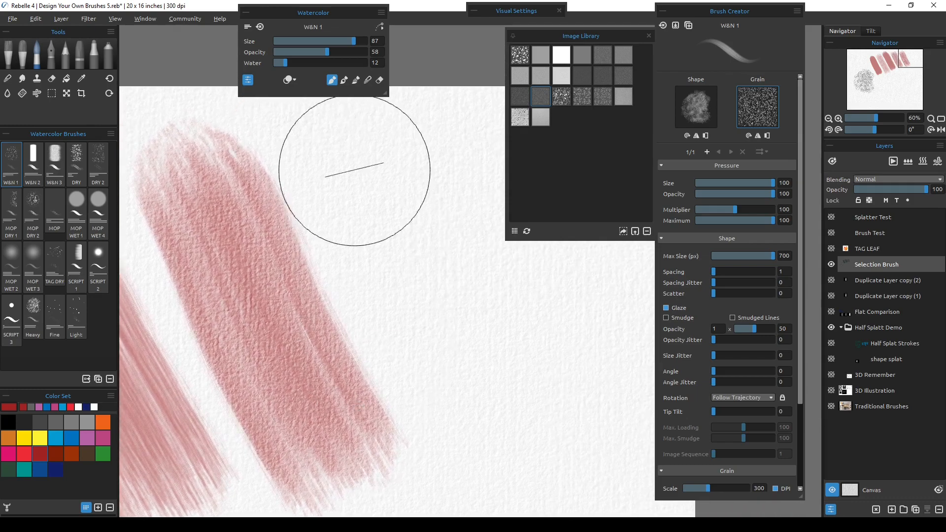
left_click_drag(353, 41, 333, 41)
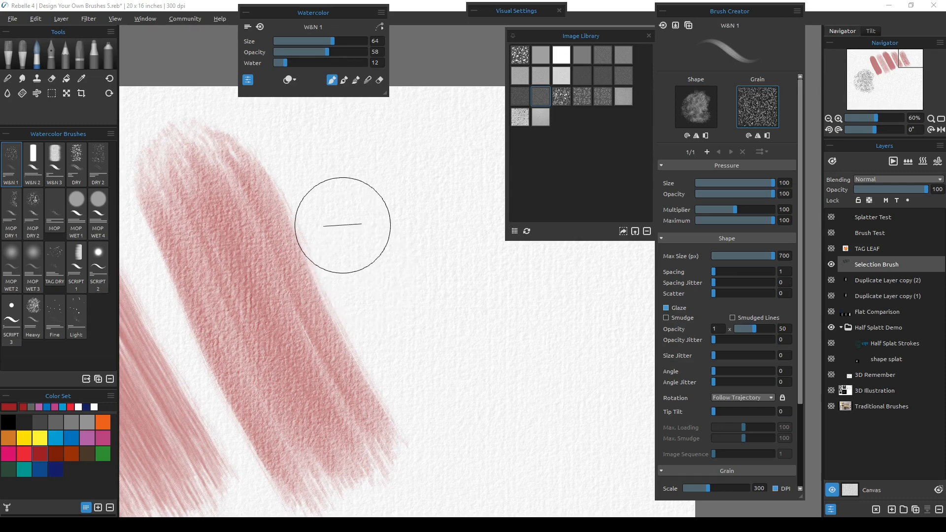
mouse_move(328, 143)
left_mouse_down()
mouse_move(401, 306)
mouse_move(446, 375)
left_mouse_up()
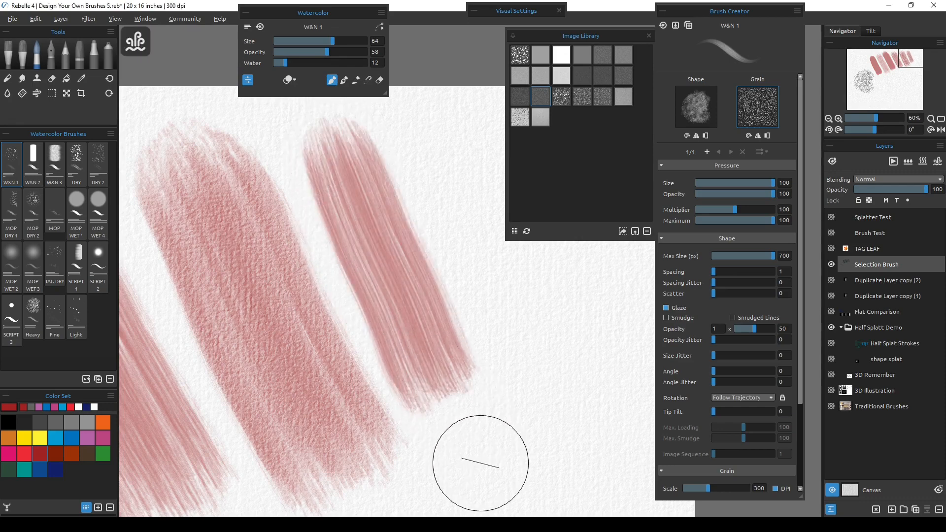
scroll(434, 347, "up", 4)
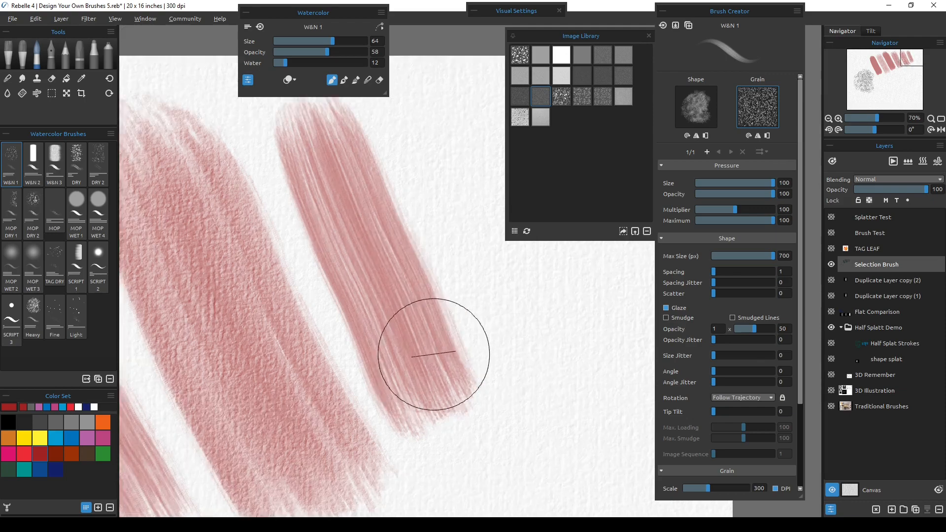
scroll(433, 358, "up", 2)
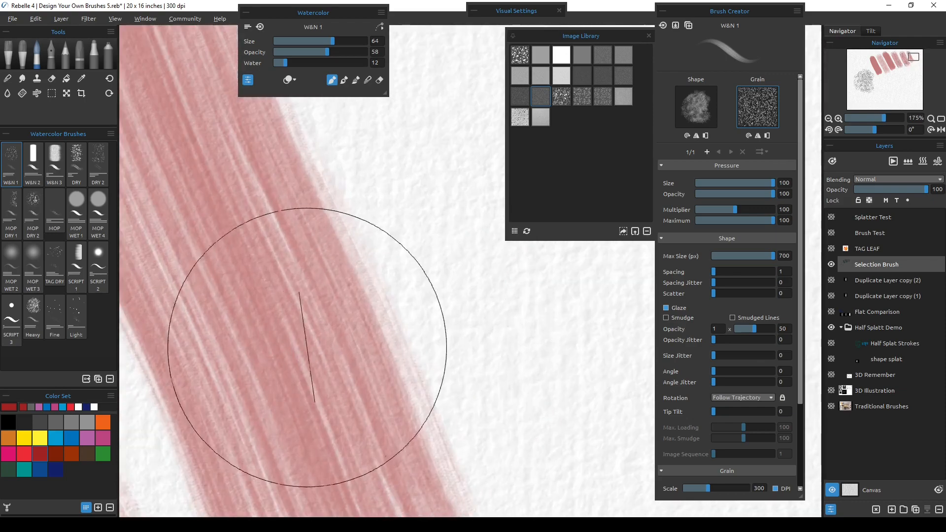
mouse_move(316, 401)
left_mouse_down()
mouse_move(329, 383)
mouse_move(416, 332)
left_mouse_up()
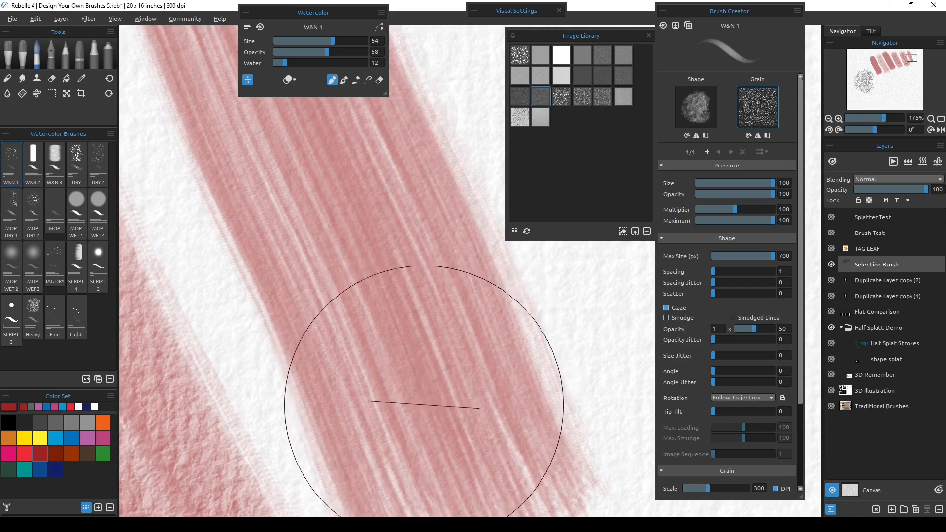
key("ctrl+0")
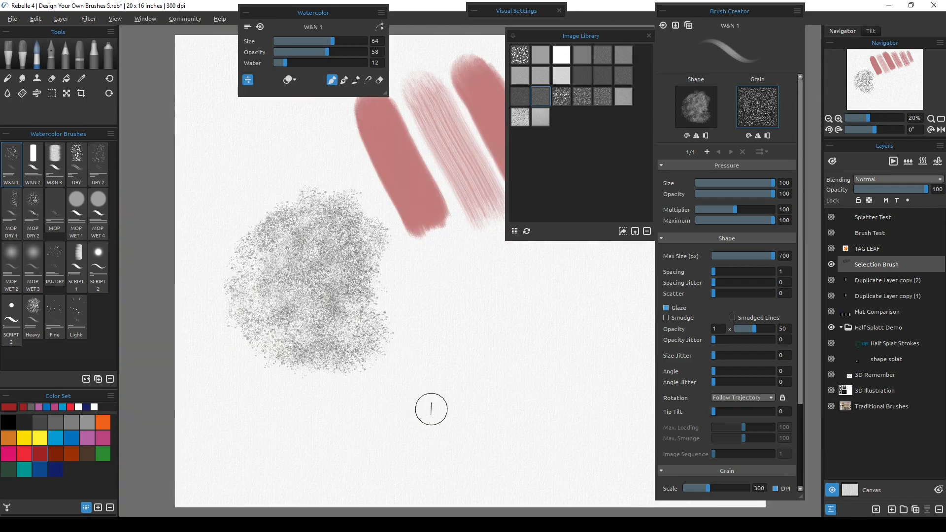
Step: Paint a dark red stroke below the row of strokes and overlap its edge with a purple stroke while it is wet
left_click(663, 11)
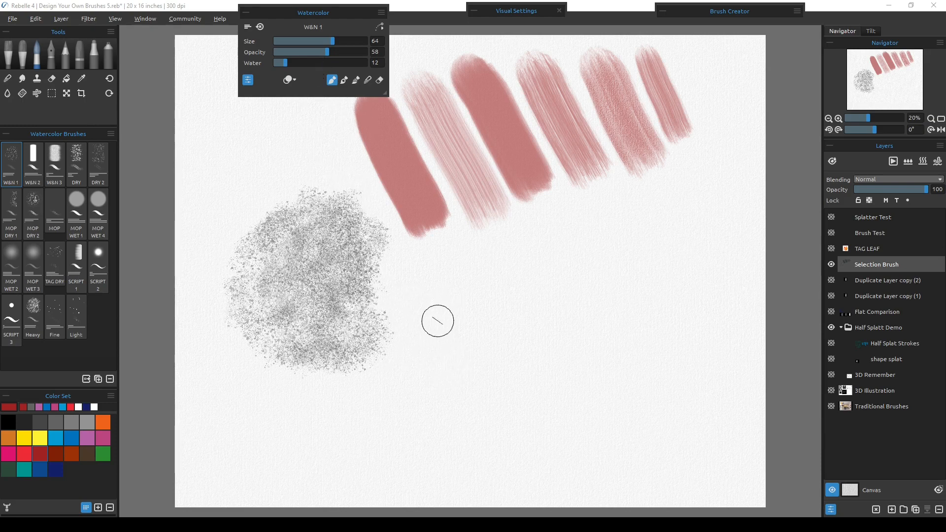
left_click(663, 10)
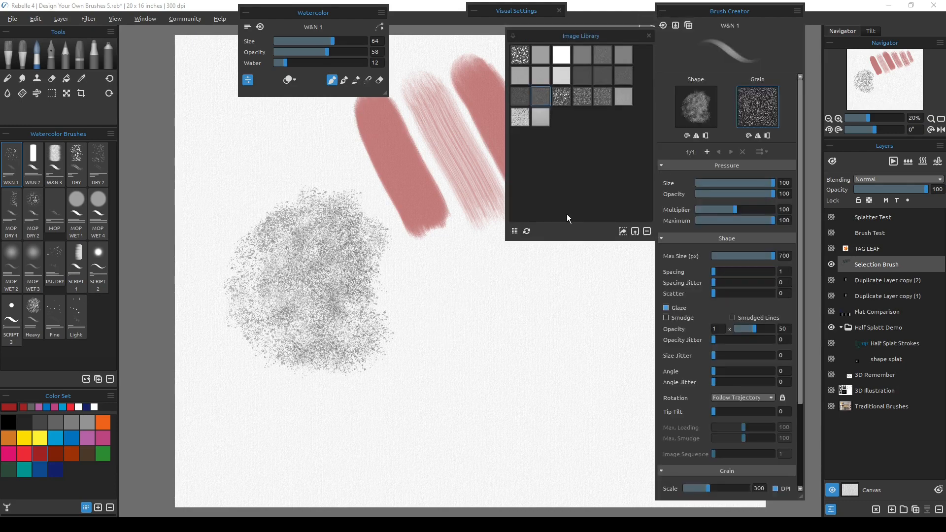
left_click(697, 108)
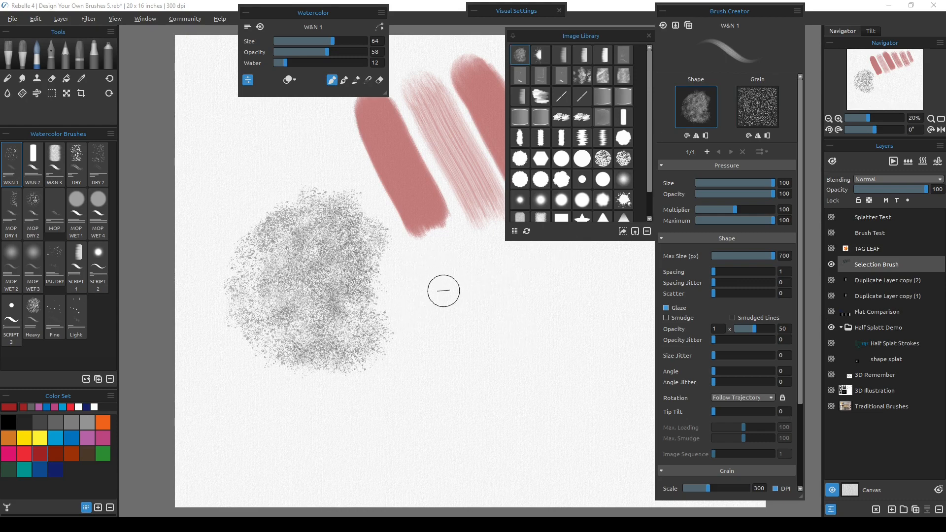
left_click_drag(420, 257, 478, 428)
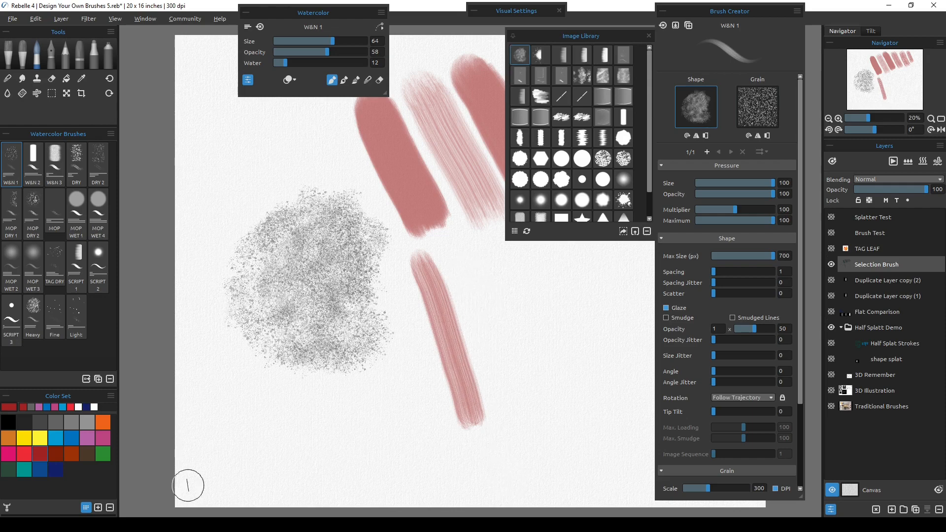
left_click(87, 438)
left_click_drag(444, 276, 507, 444)
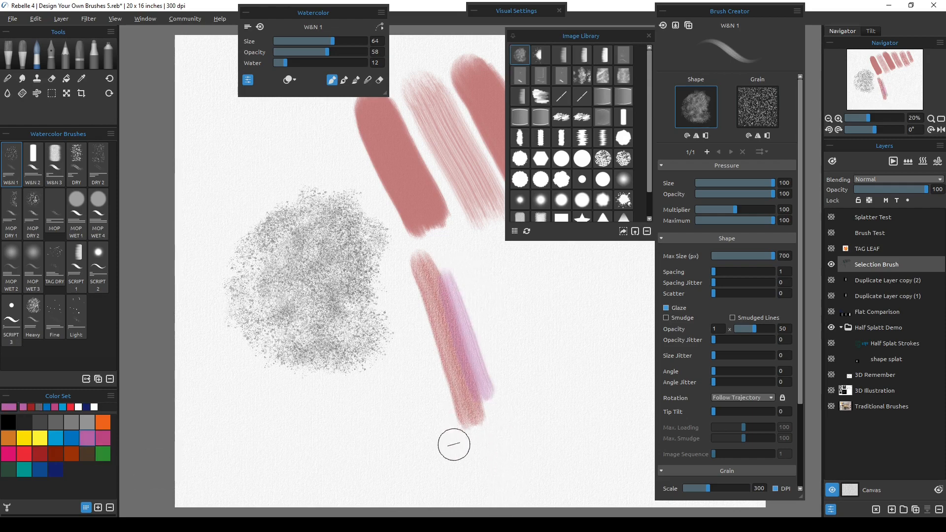
scroll(454, 471, "up", 1)
scroll(454, 471, "up", 3)
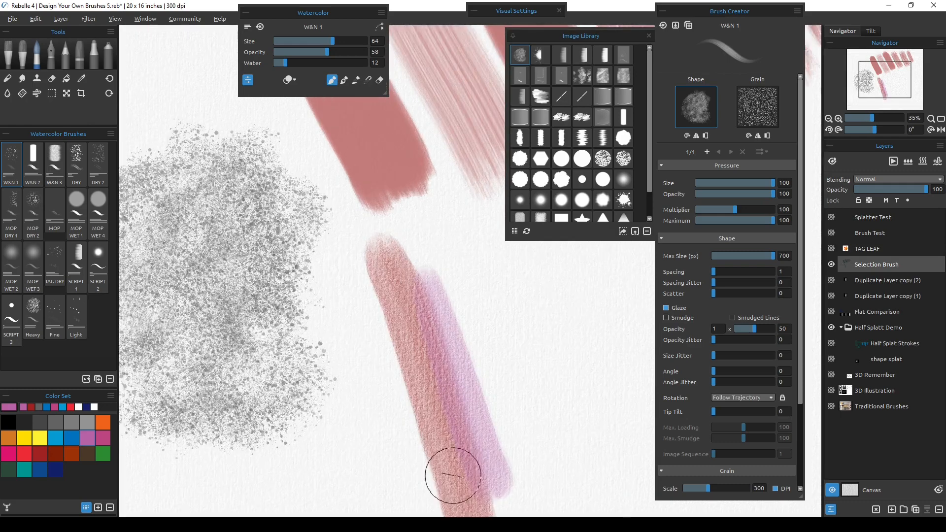
Step: Set the brush's Water to 1, paint a purple stroke beside the wet pair, and overlap it with a blue stroke
left_click_drag(536, 403, 385, 391)
left_click_drag(285, 63, 246, 83)
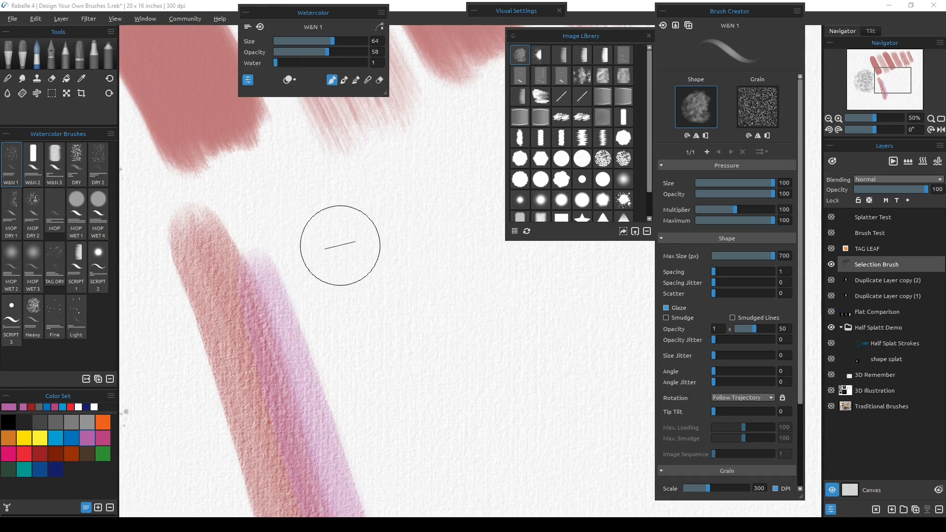
left_click_drag(330, 207, 409, 443)
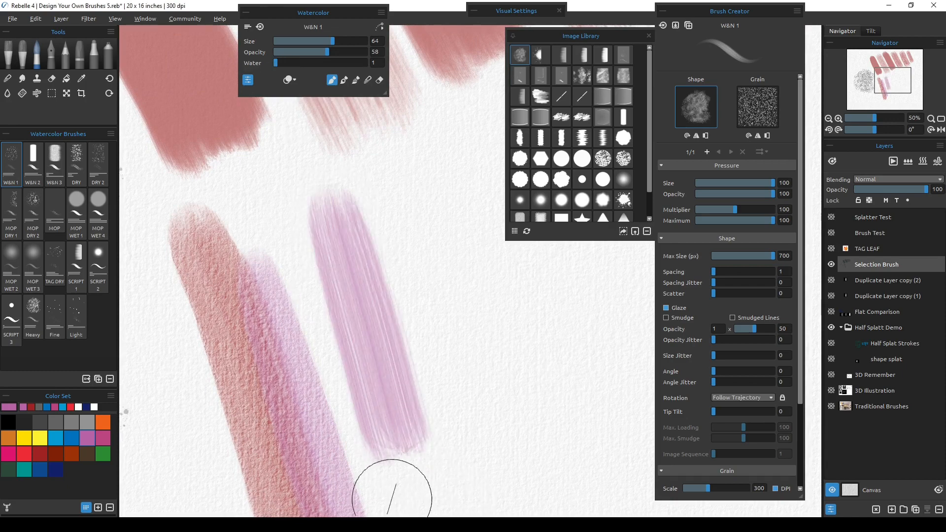
left_click(71, 438)
mouse_move(367, 207)
left_mouse_down()
mouse_move(426, 423)
mouse_move(363, 327)
mouse_move(376, 274)
mouse_move(390, 393)
mouse_move(376, 327)
mouse_move(395, 399)
left_mouse_up()
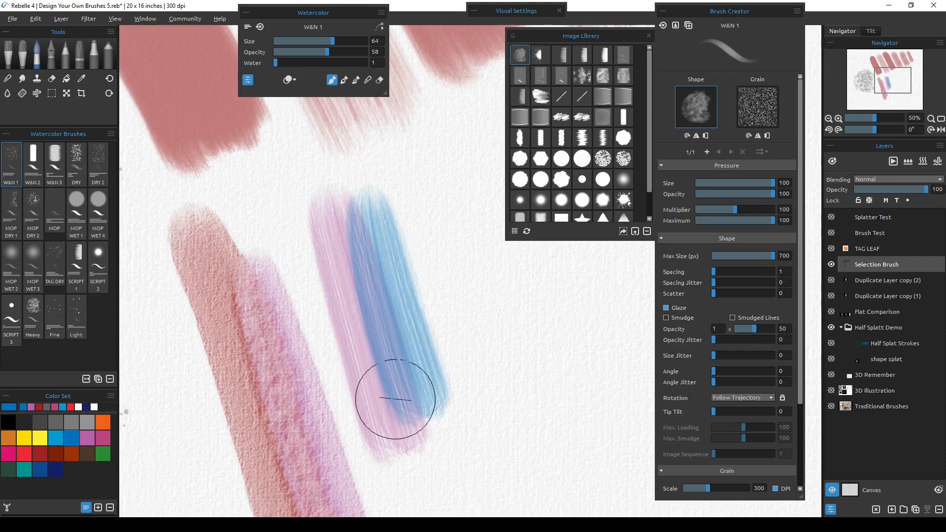
mouse_move(395, 399)
left_mouse_down()
mouse_move(380, 321)
mouse_move(415, 442)
left_mouse_up()
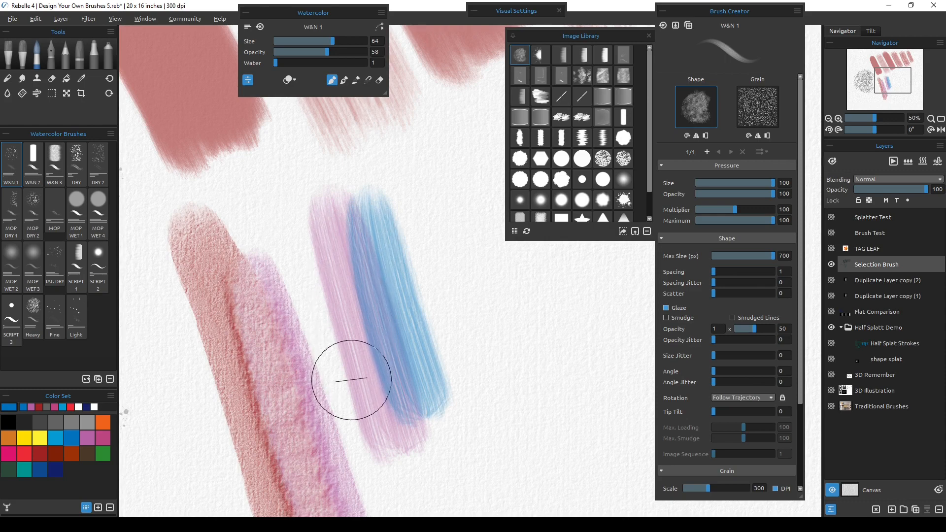
Step: Examine the overlap of the low-water purple and blue strokes up close along their length
scroll(348, 384, "up", 2)
scroll(350, 383, "up", 3)
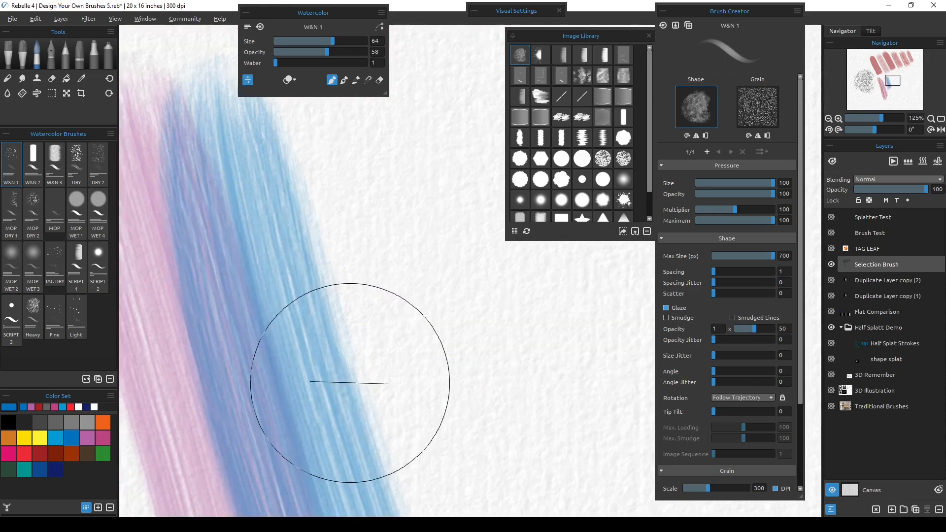
left_click_drag(332, 323, 422, 371)
left_click_drag(361, 321, 398, 339)
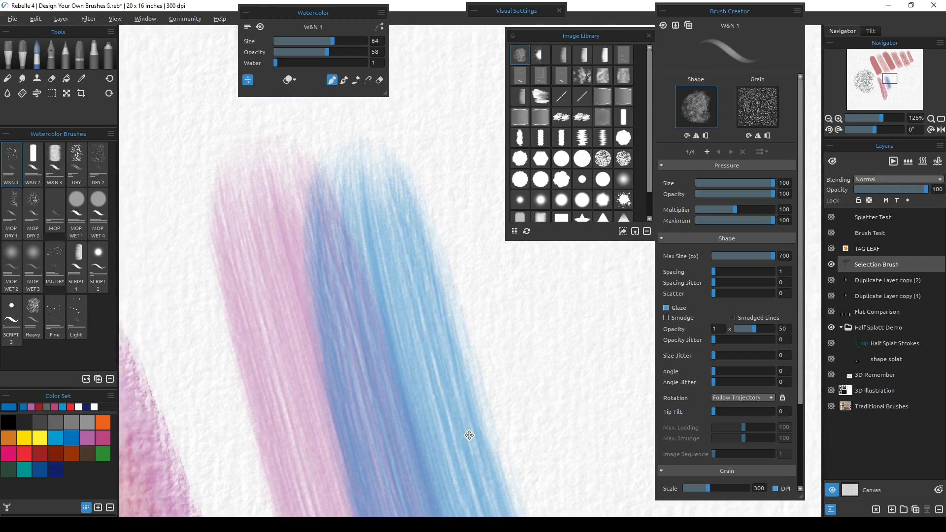
left_click_drag(468, 436, 415, 296)
mouse_move(445, 409)
left_mouse_down()
mouse_move(402, 262)
mouse_move(430, 347)
mouse_move(425, 319)
left_mouse_up()
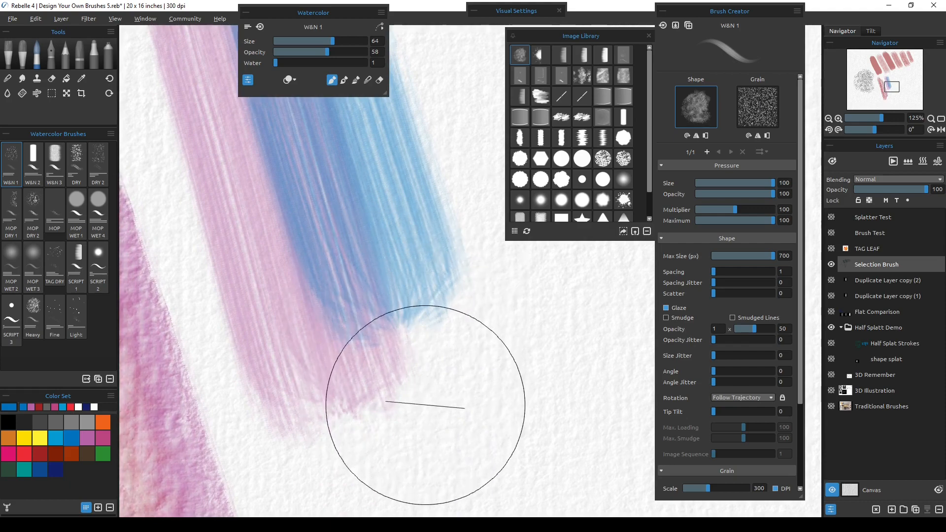
Step: Paint a single long blue stroke on the blank canvas beside the purple and blue pair
key("ctrl+0")
left_click_drag(512, 395, 313, 402)
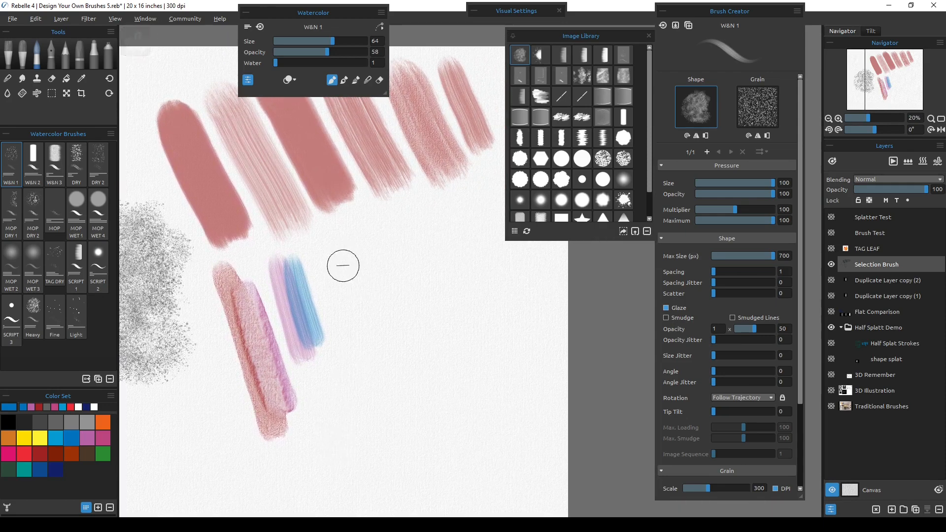
left_click_drag(335, 249, 370, 390)
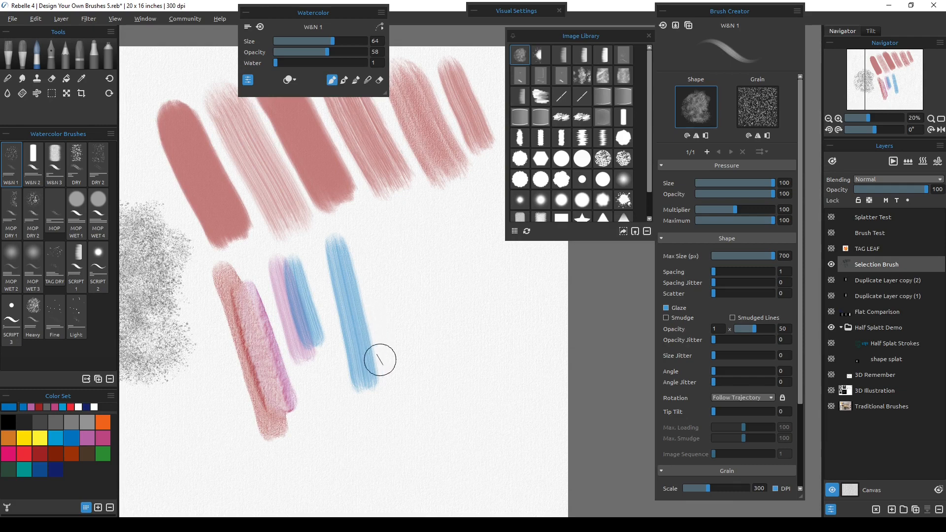
Step: Add a second image to the W&N 1 brush, assign it the vertical jagged bristle shape, and compare it with the first image
left_click(708, 152)
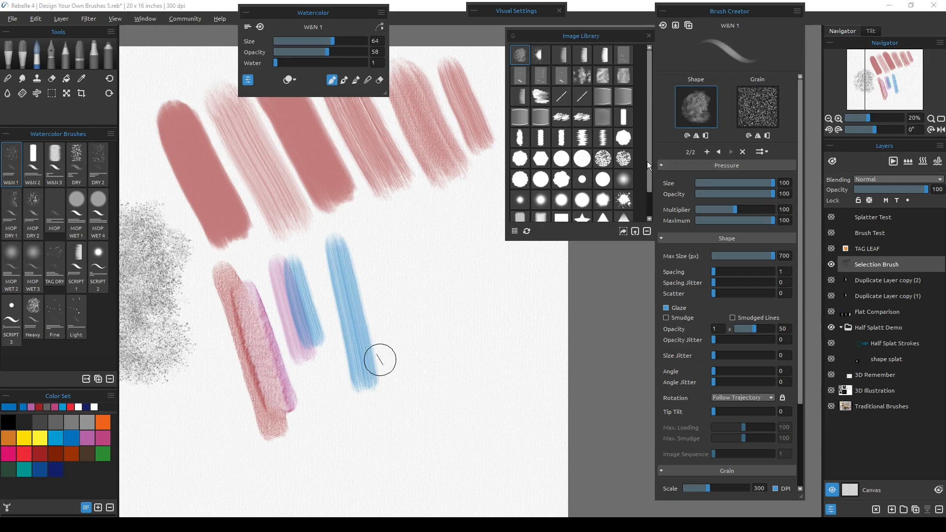
mouse_move(647, 161)
left_mouse_down()
mouse_move(646, 193)
mouse_move(644, 168)
left_mouse_up()
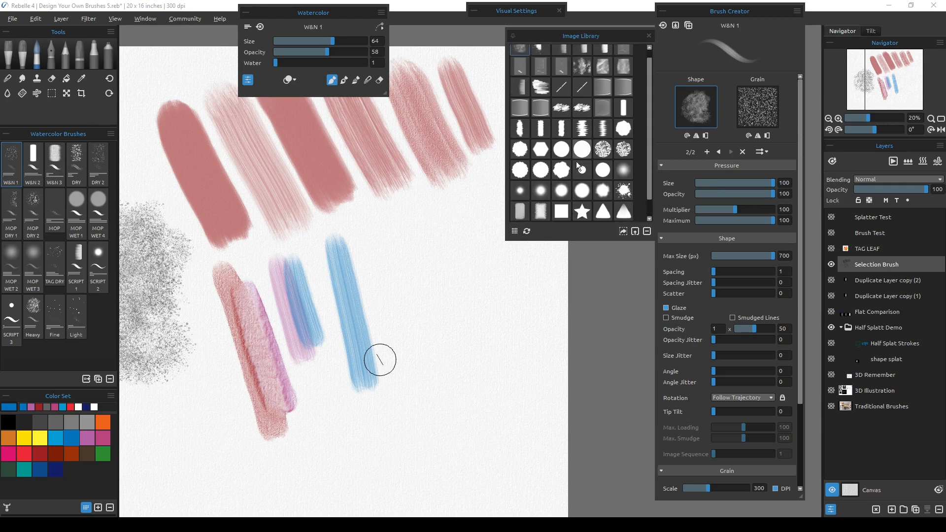
left_click(604, 129)
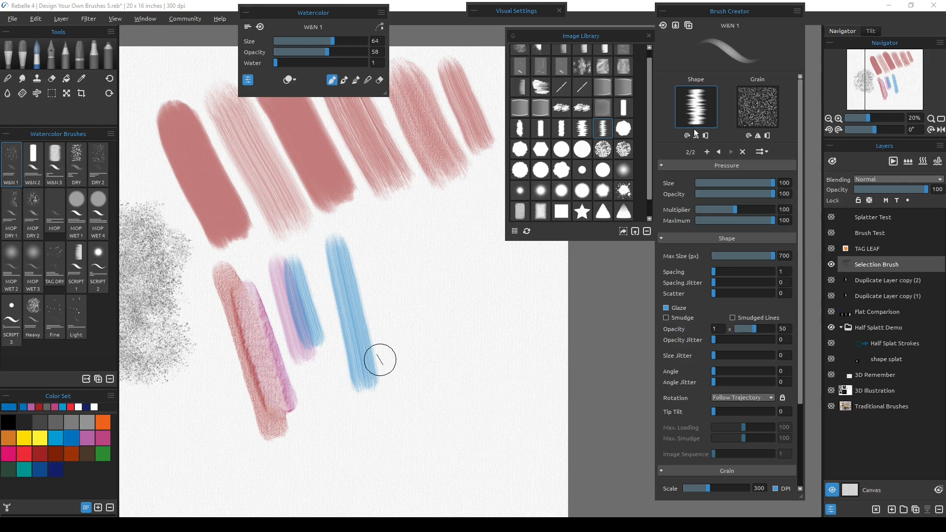
left_click(718, 152)
left_click(729, 151)
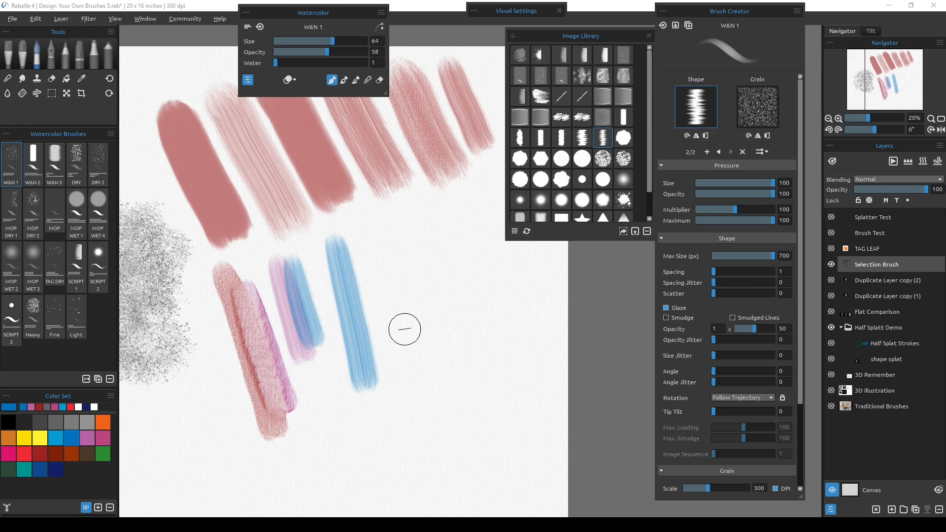
Step: Paint two broad blue strokes beside the single long blue stroke, using the W&N 1 brush with the added jagged bristle image
key("ctrl+plus")
key("ctrl+plus")
key("ctrl+plus")
key("ctrl+plus")
key("ctrl+plus")
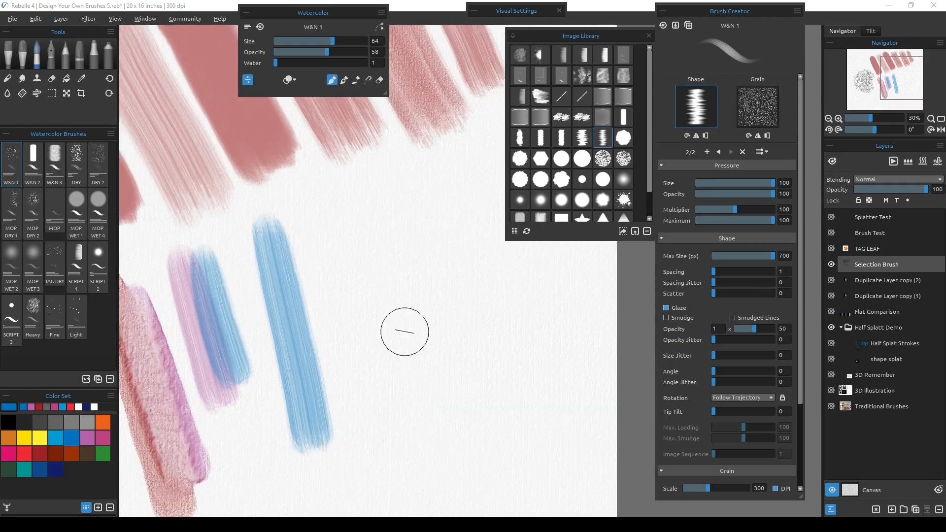
left_click_drag(331, 305, 400, 320)
left_click_drag(354, 174, 428, 468)
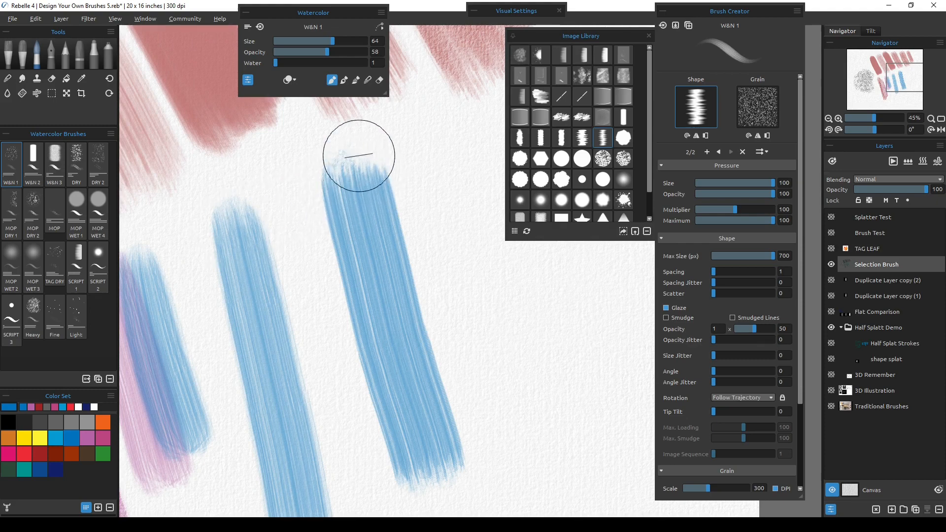
left_click_drag(434, 165, 490, 369)
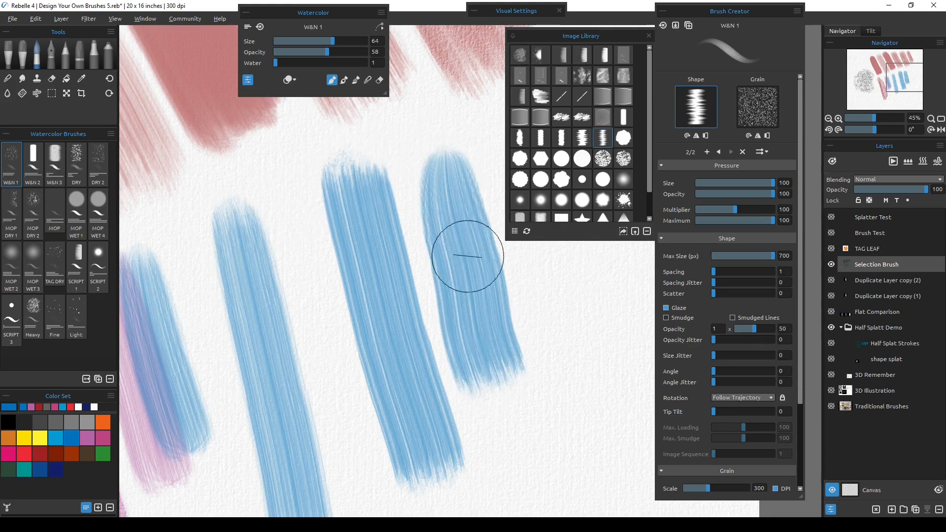
left_click_drag(490, 437, 416, 416)
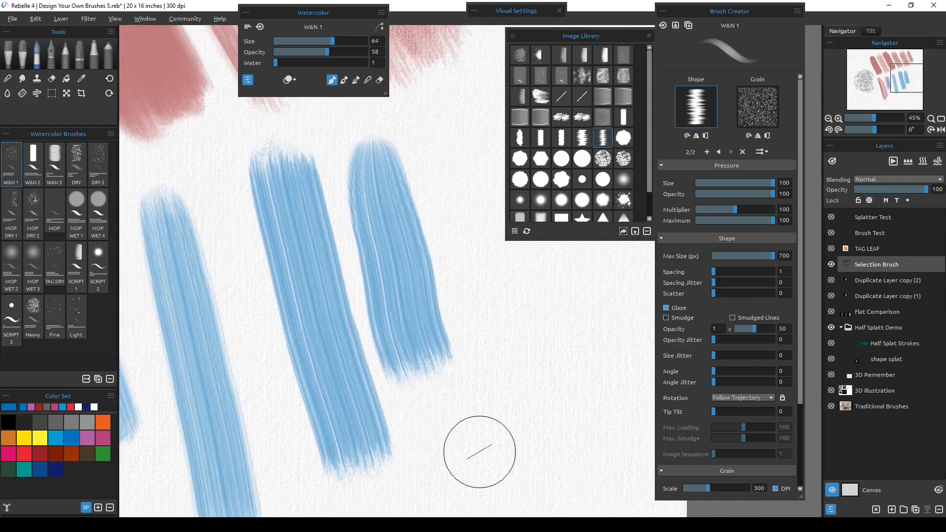
mouse_move(445, 431)
left_mouse_down()
mouse_move(382, 423)
mouse_move(397, 428)
mouse_move(402, 415)
left_mouse_up()
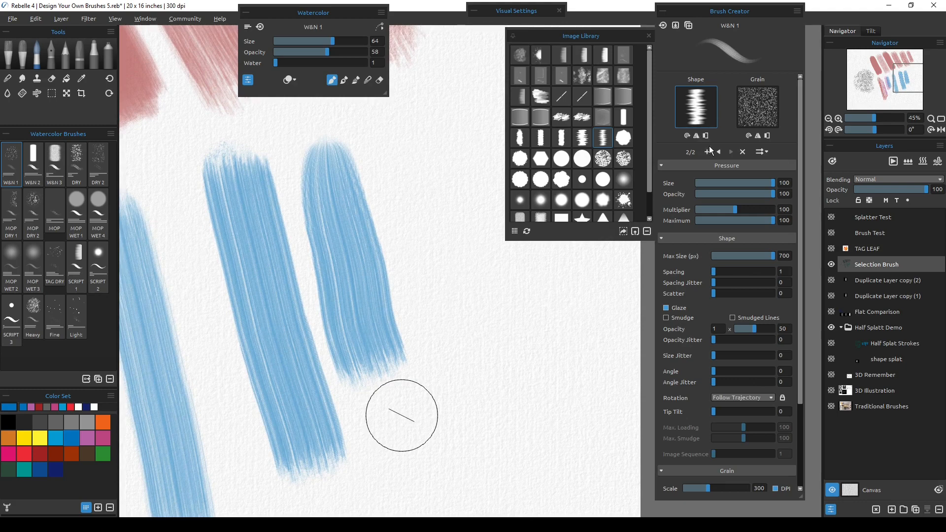
Step: Replace the brush's second image with the splat shape and paint a blue test stroke beside the previous two
left_click(742, 152)
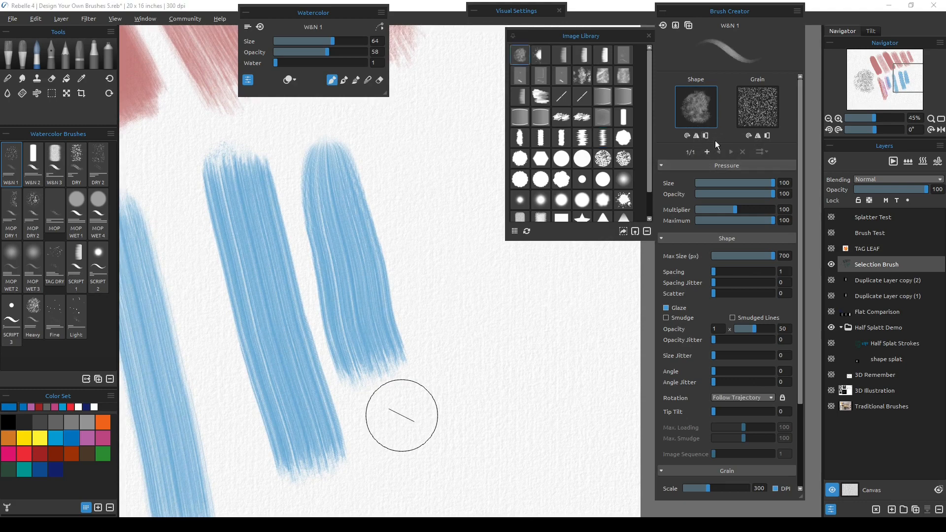
left_click(707, 153)
left_click_drag(648, 144, 650, 179)
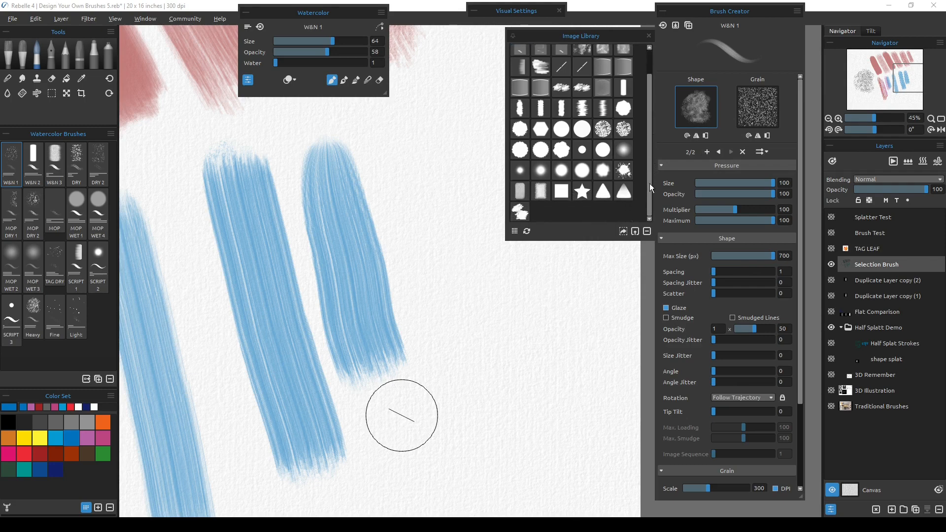
left_click(625, 173)
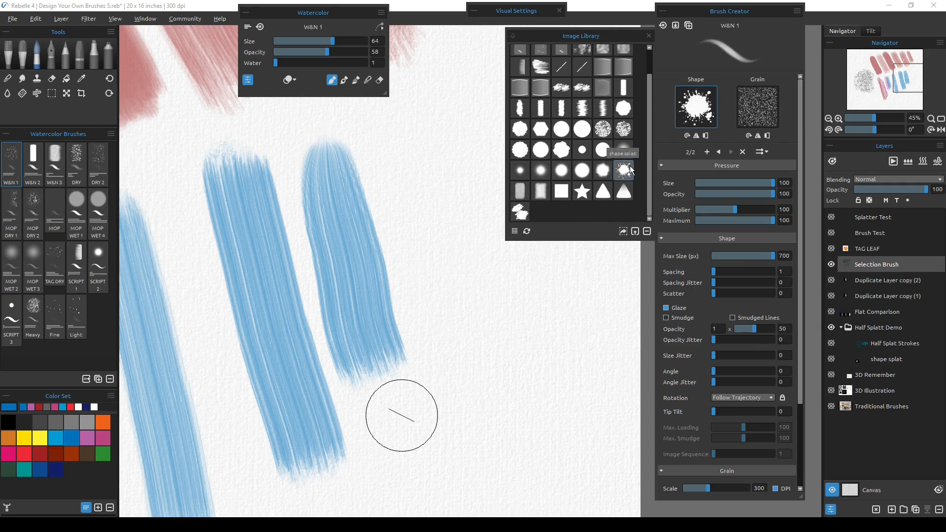
left_click_drag(414, 141, 456, 391)
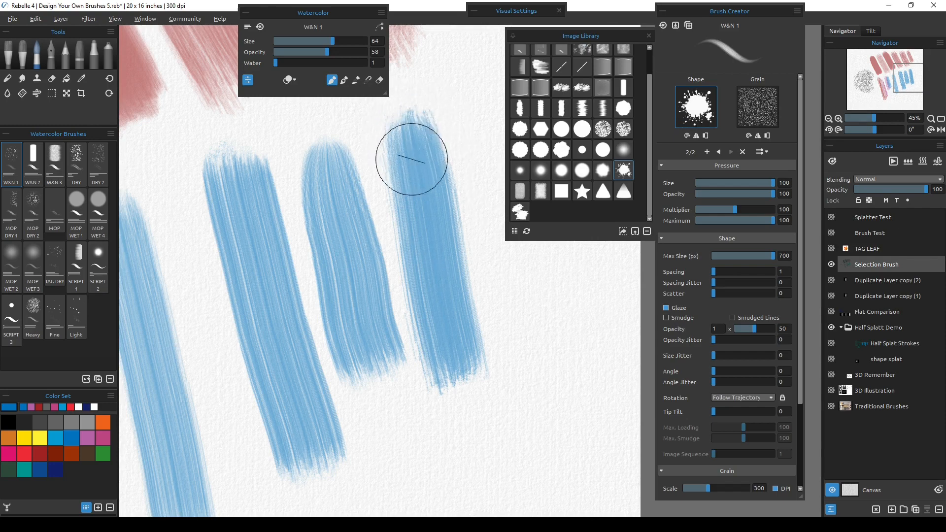
left_click_drag(484, 389, 383, 422)
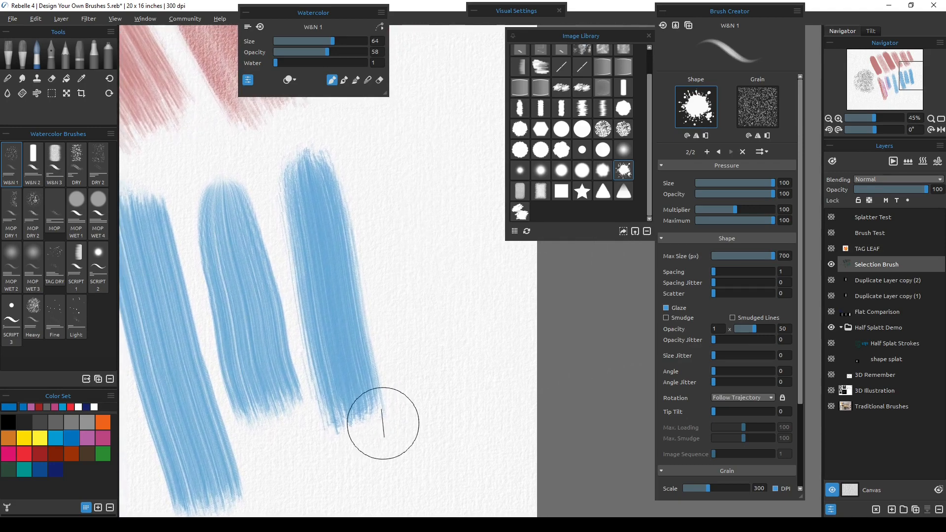
Step: Replace the brush's splat image with the solid round shape and paint another blue stroke beside the splat one
left_click(742, 152)
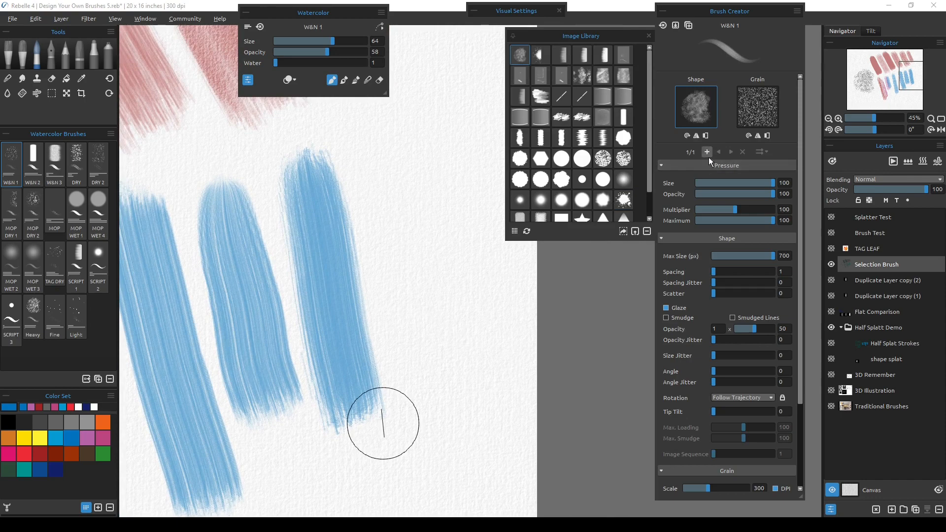
left_click(582, 161)
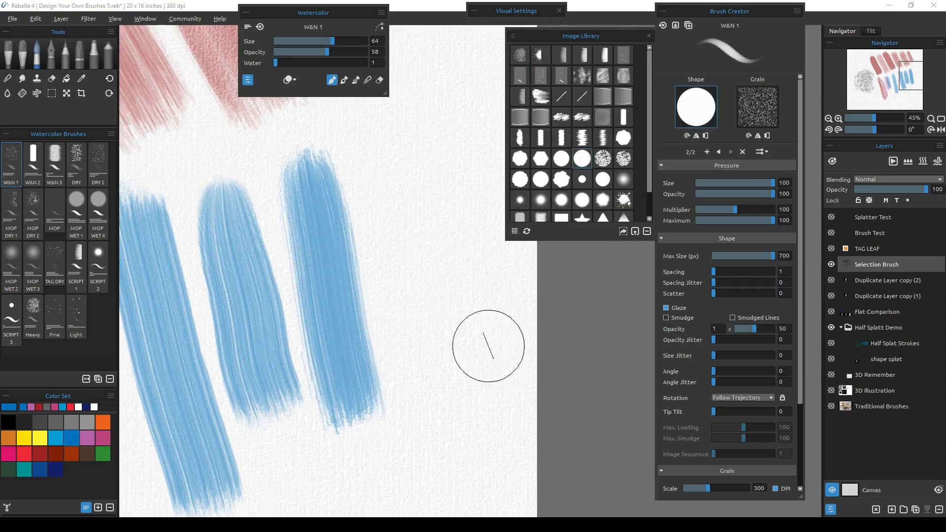
left_click_drag(391, 142, 416, 362)
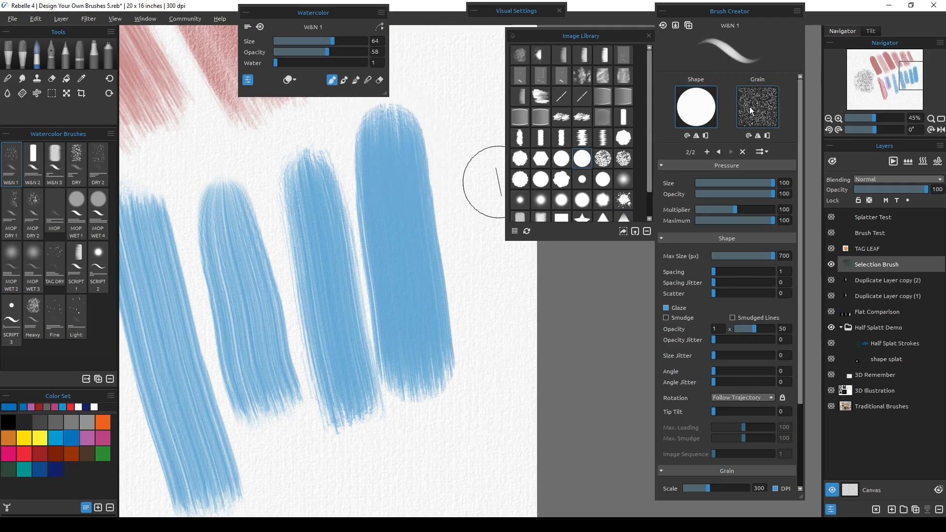
Step: Return to the brush's first image and compare the edges and texture of the blue strokes made with each second image
left_click(718, 153)
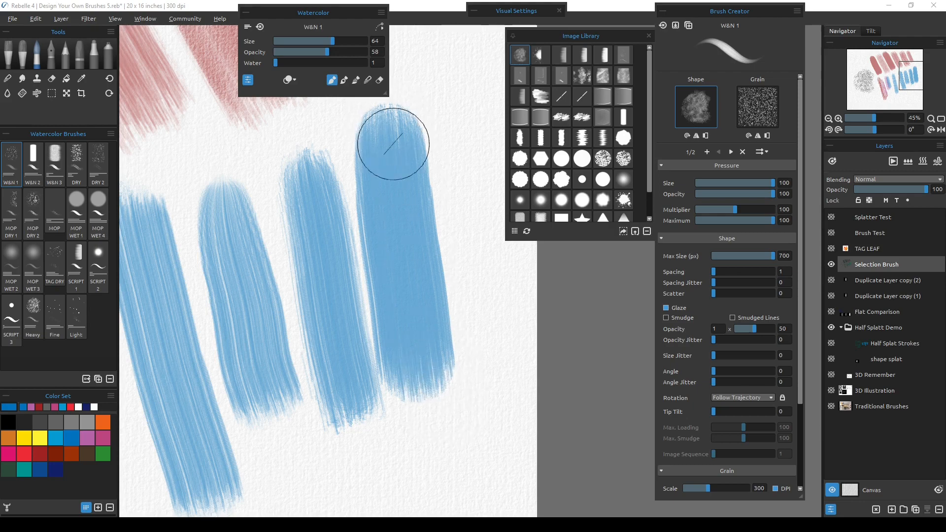
scroll(425, 394, "up", 2)
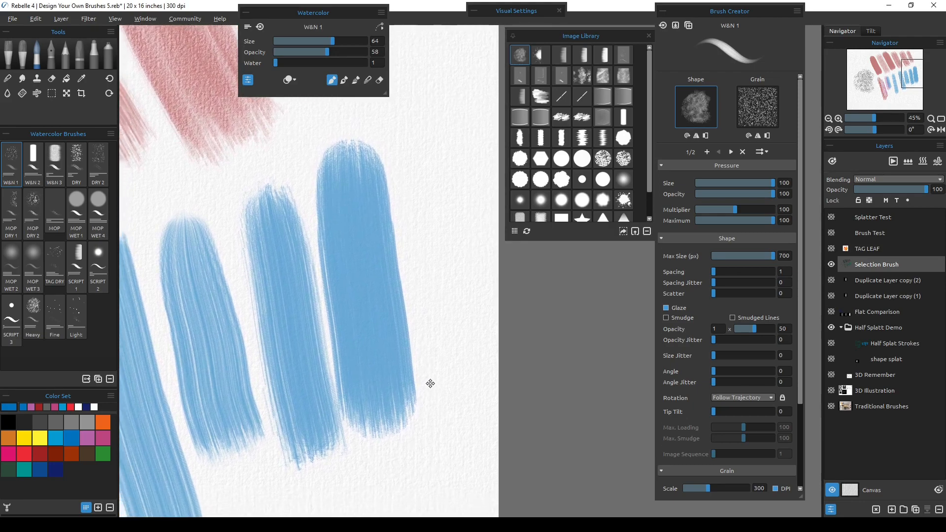
left_click_drag(429, 390, 454, 291)
mouse_move(384, 442)
left_mouse_down()
mouse_move(475, 410)
mouse_move(494, 463)
left_mouse_up()
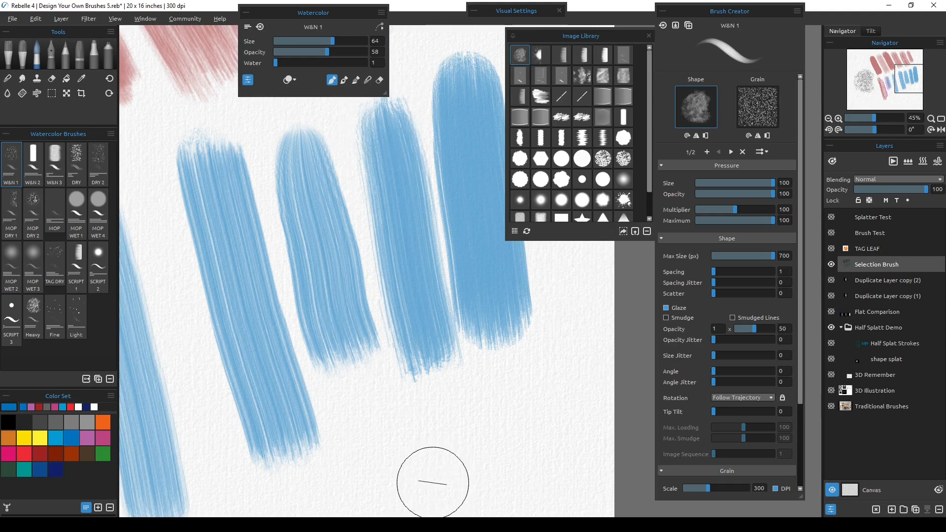
mouse_move(460, 450)
left_mouse_down()
mouse_move(473, 367)
mouse_move(519, 332)
left_mouse_up()
left_click_drag(442, 403, 547, 408)
left_click_drag(250, 331, 465, 355)
key("ctrl+0")
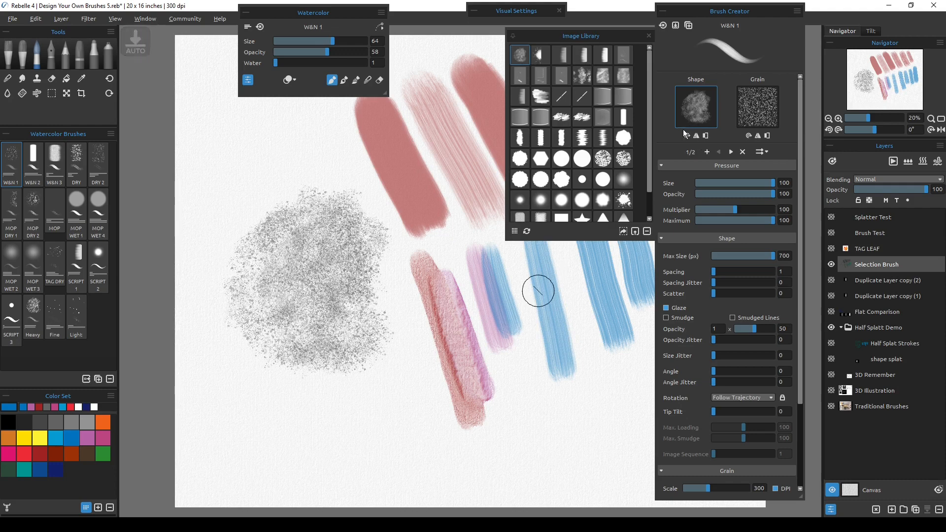
Step: Paint two short diagonal blue strokes near the bottom of the canvas with the combined textured and round brush images
left_click_drag(518, 423, 386, 363)
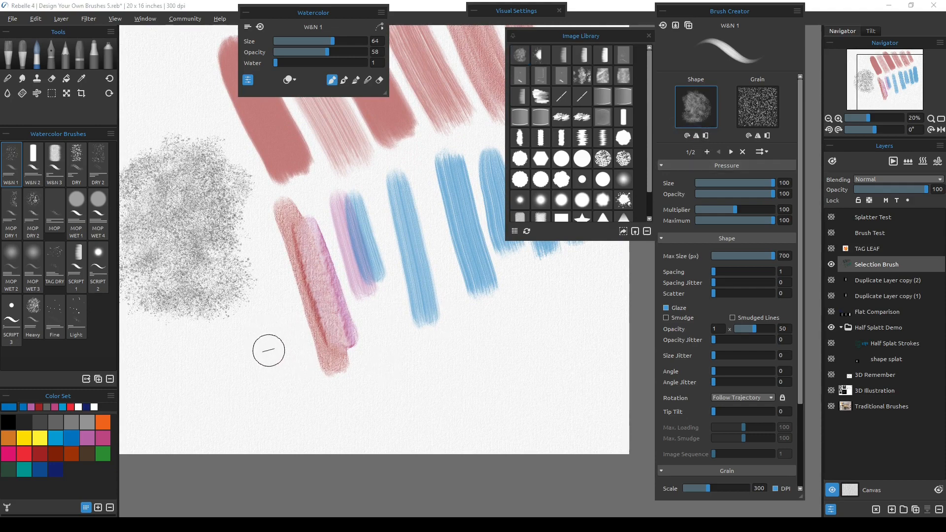
left_click_drag(260, 317, 317, 414)
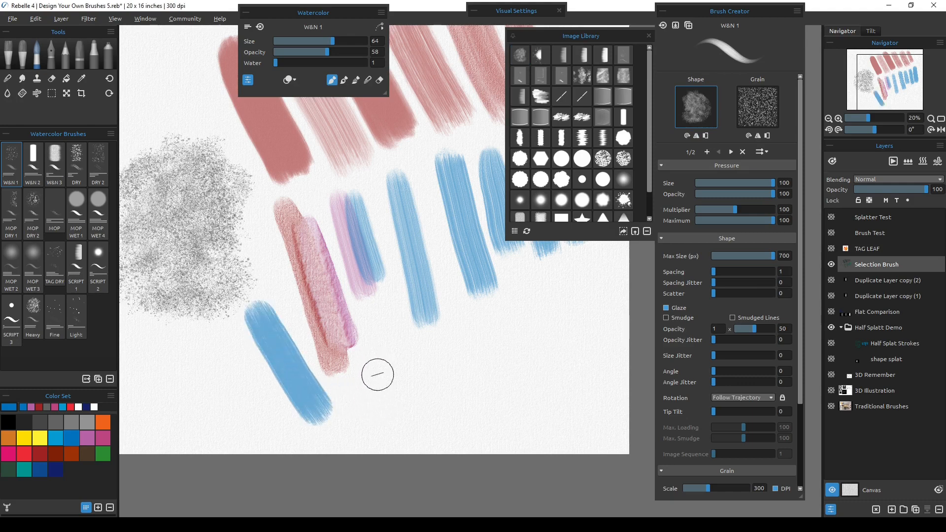
left_click_drag(387, 353, 431, 425)
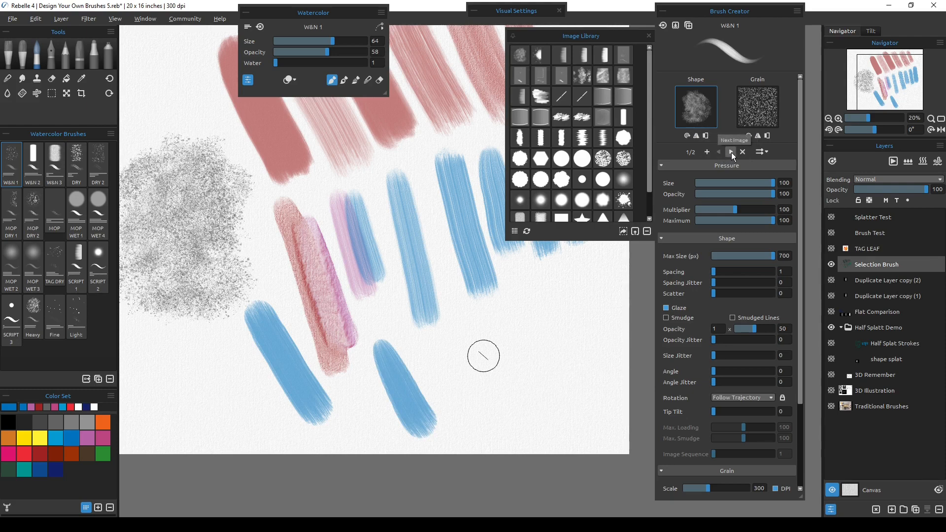
Step: Remove the round second image from the brush and paint two short blue strokes with the remaining textured shape
left_click(731, 152)
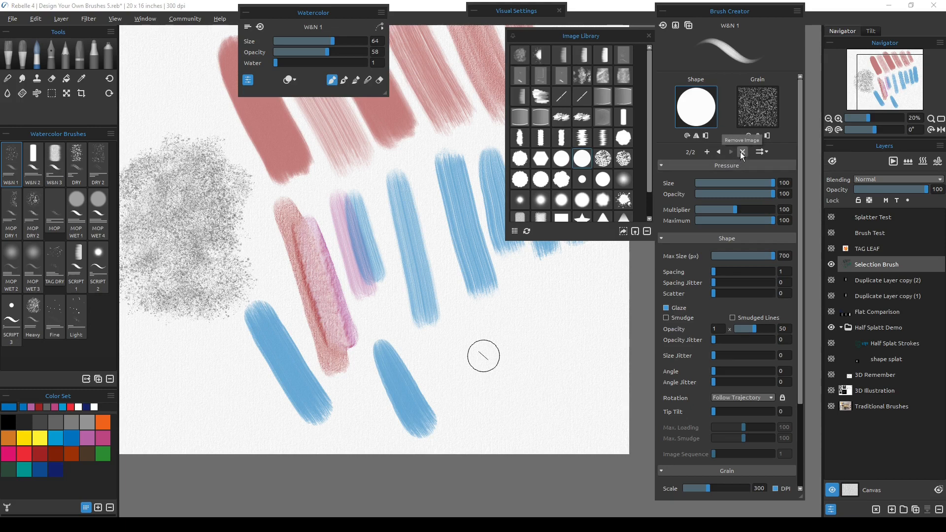
left_click(742, 152)
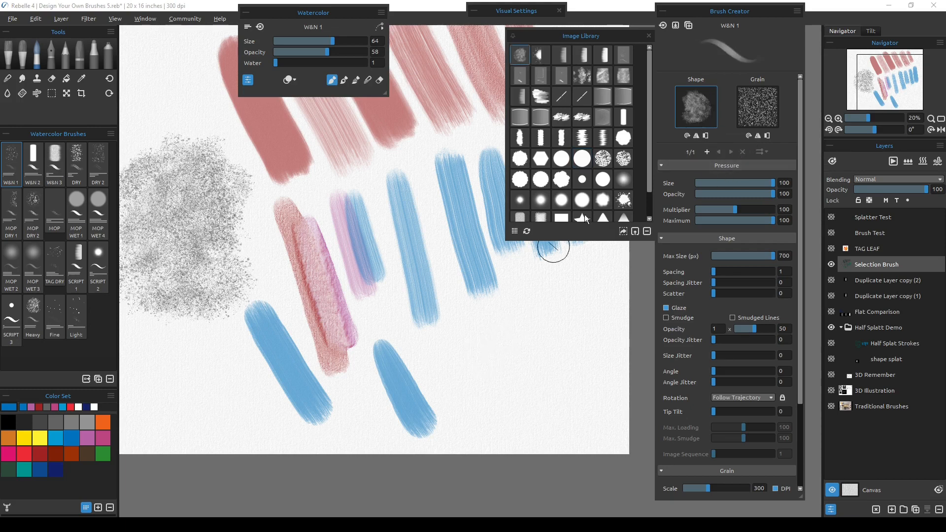
left_click_drag(446, 329, 487, 399)
left_click_drag(488, 314, 531, 391)
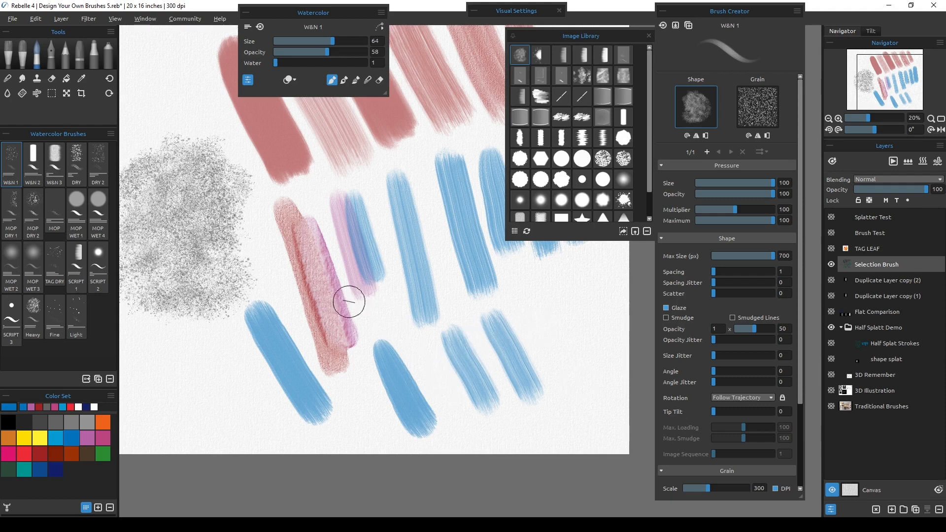
Step: Hide the Selection Brush layer, then make the TAG LEAF layer active and visible
scroll(378, 391, "up", 1)
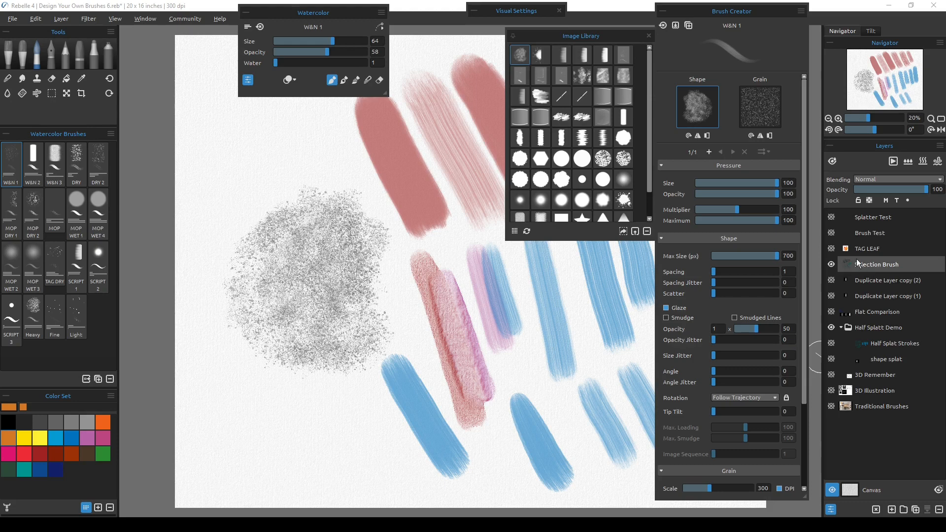
left_click(832, 264)
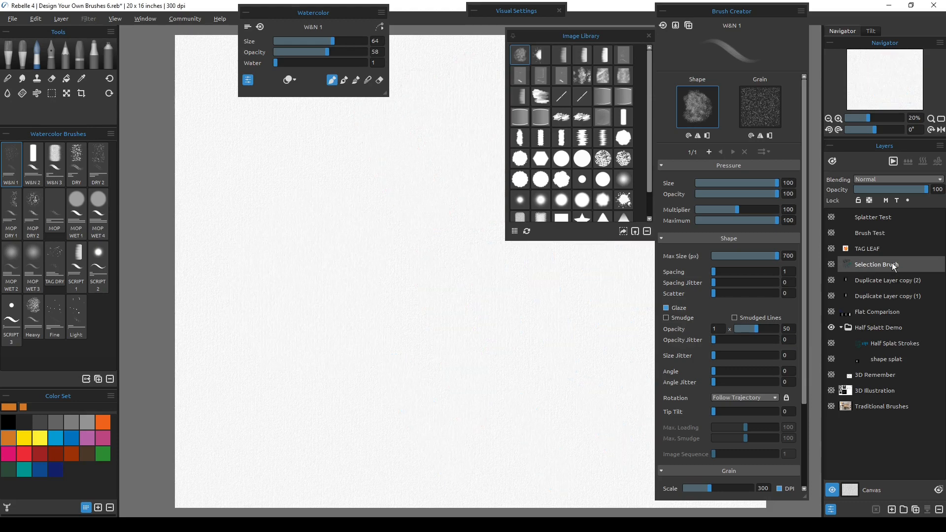
left_click(871, 249)
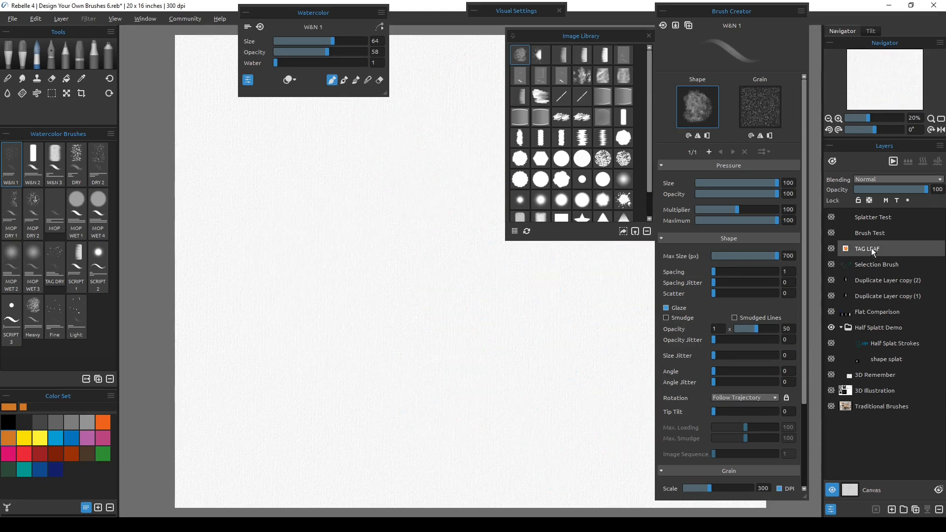
left_click(832, 249)
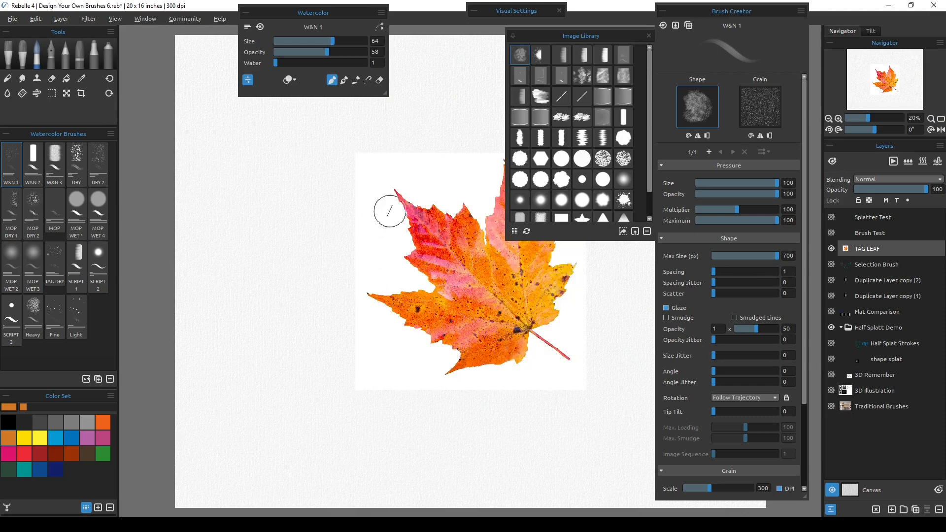
Step: Make a square rectangular selection around the maple leaf and capture it as the W&N 1 brush's shape image
left_click(686, 107)
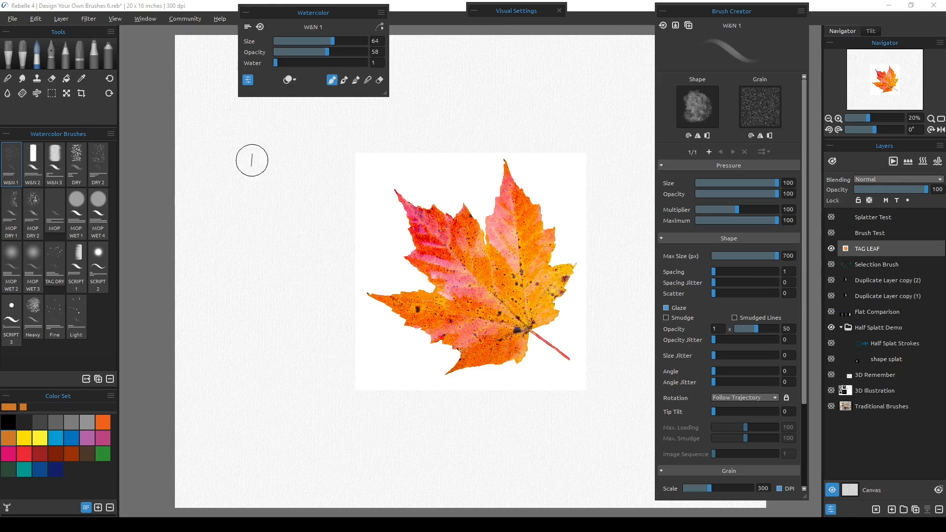
left_click(52, 93)
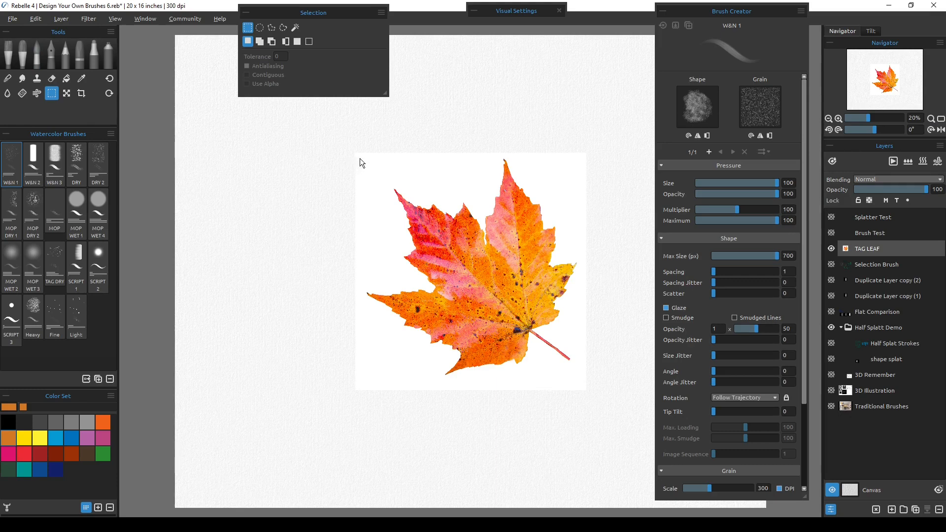
left_click_drag(359, 158, 517, 382)
left_click_drag(456, 288, 454, 286)
key("Return")
left_click(701, 109)
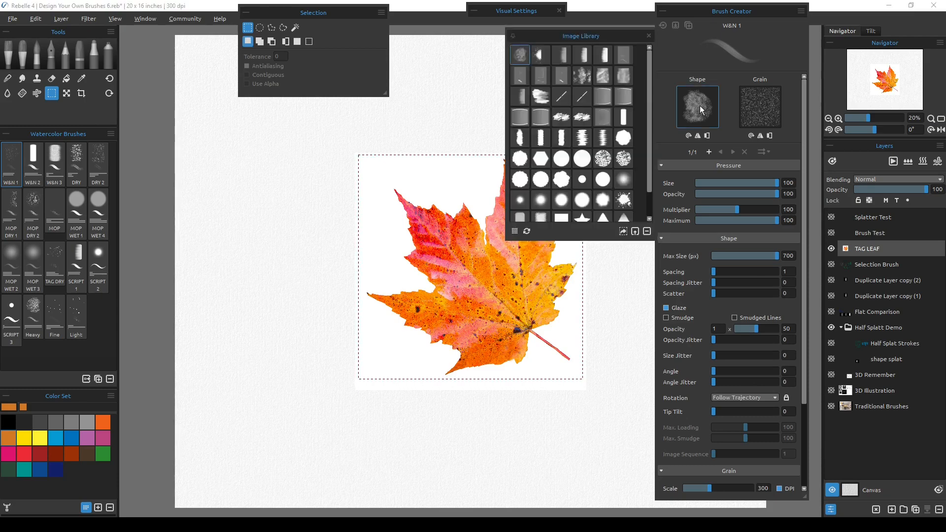
left_click(623, 231)
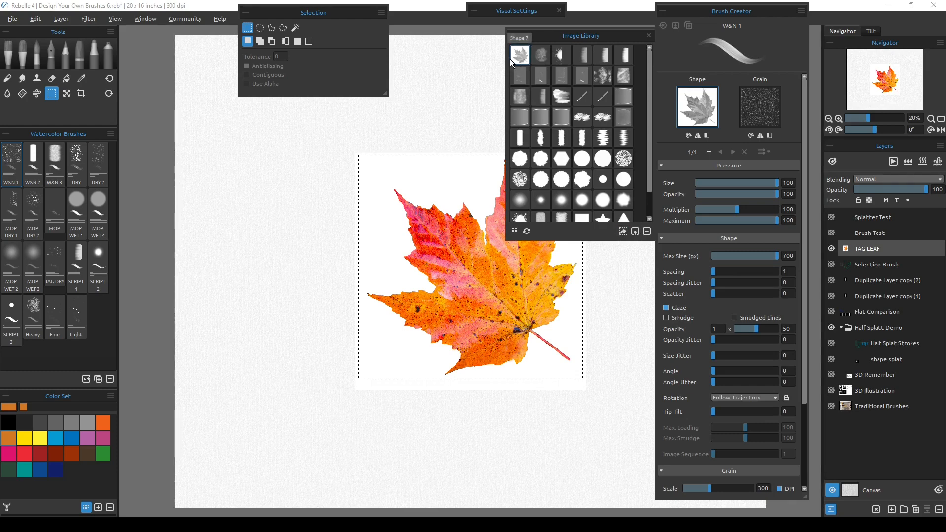
Step: Hide the TAG LEAF layer, clear the selection, and set up the visible Brush Test layer with the Heavy watercolor brush
left_click(831, 249)
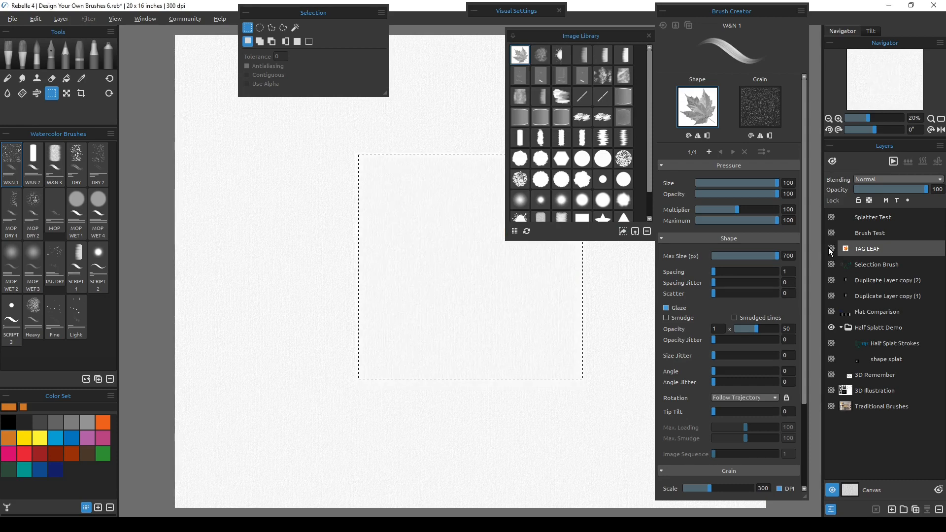
key("ctrl+d")
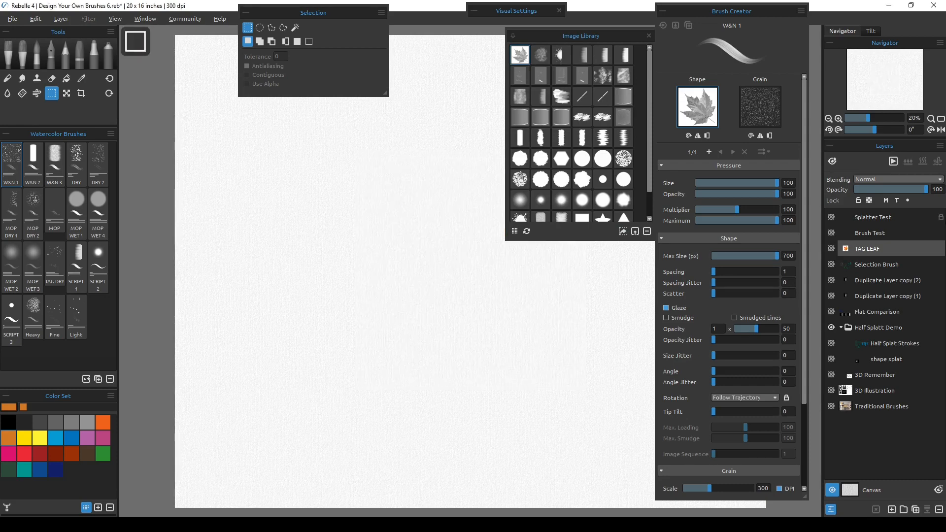
left_click(870, 232)
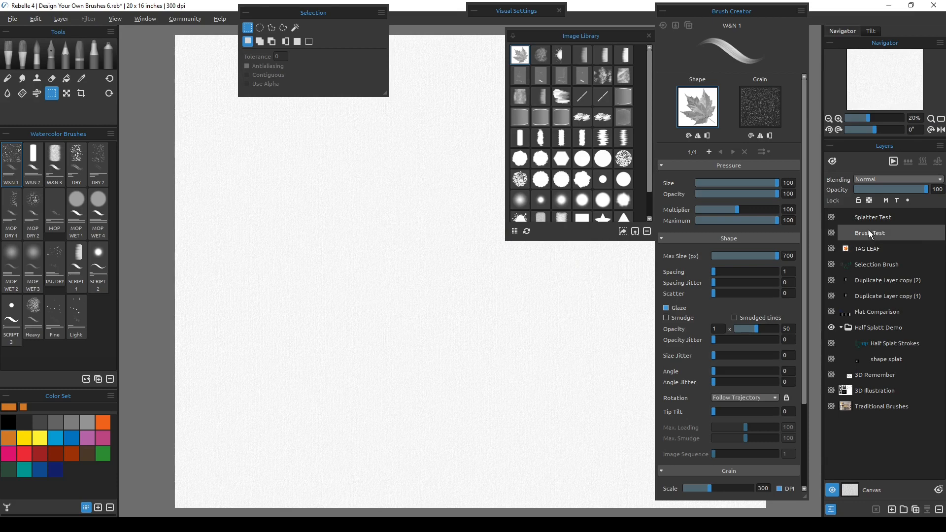
left_click(830, 233)
left_click(33, 315)
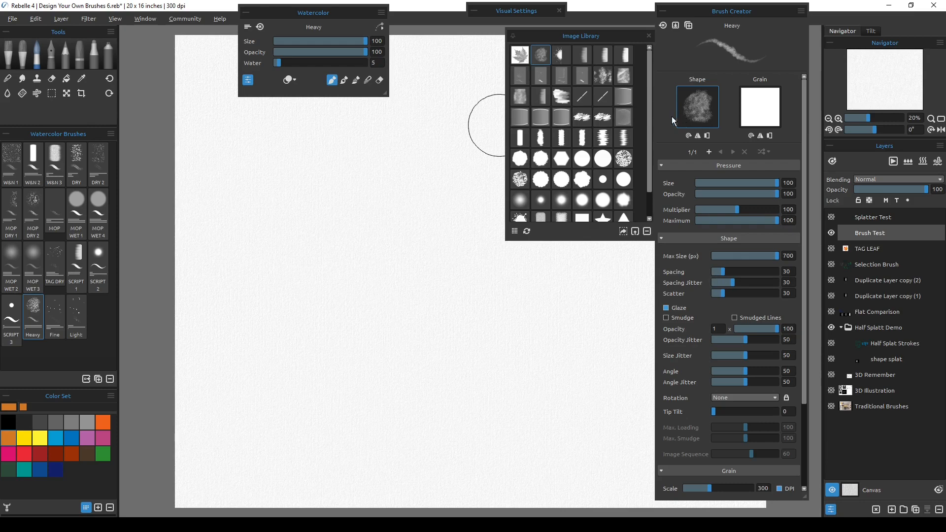
Step: Give the Heavy brush the maple leaf shape, size 76, opacity 63 and water 1; paint vertical strokes before and after inverting the shape
left_click(515, 51)
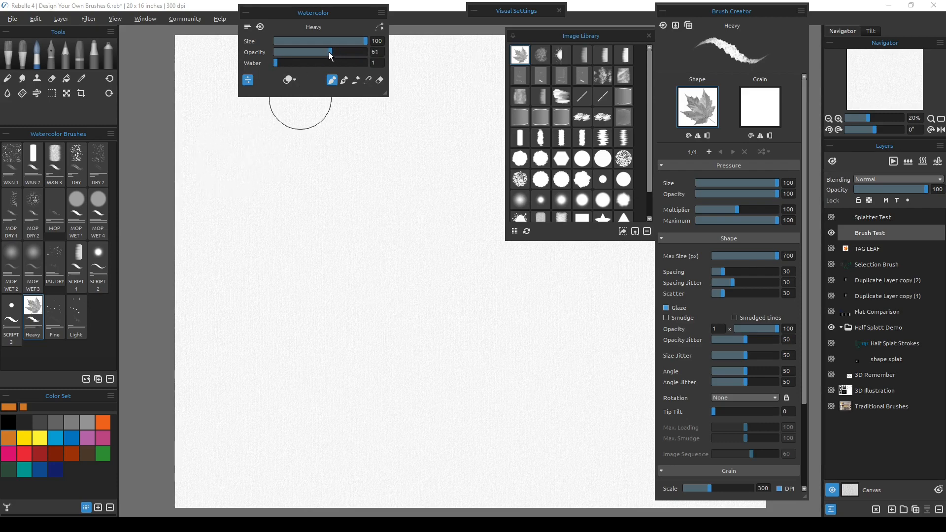
left_click_drag(329, 53, 345, 46)
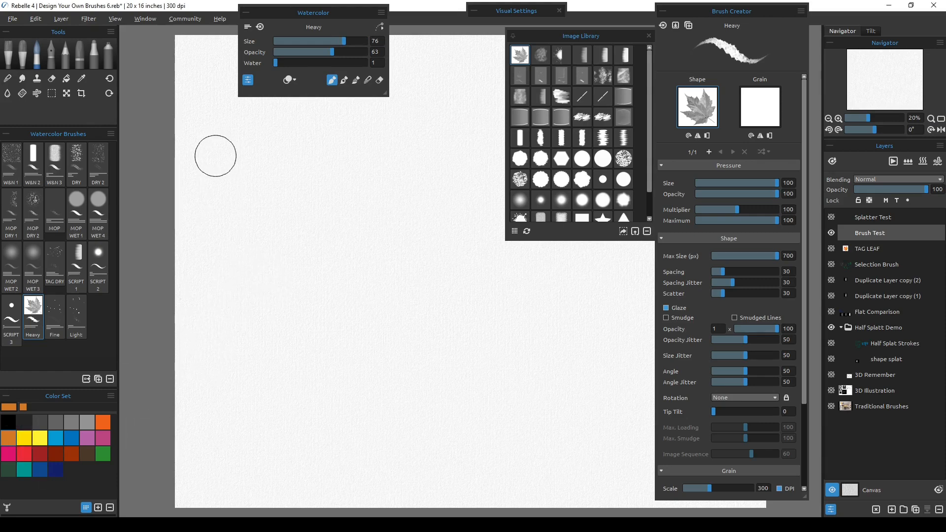
left_click_drag(213, 146, 210, 431)
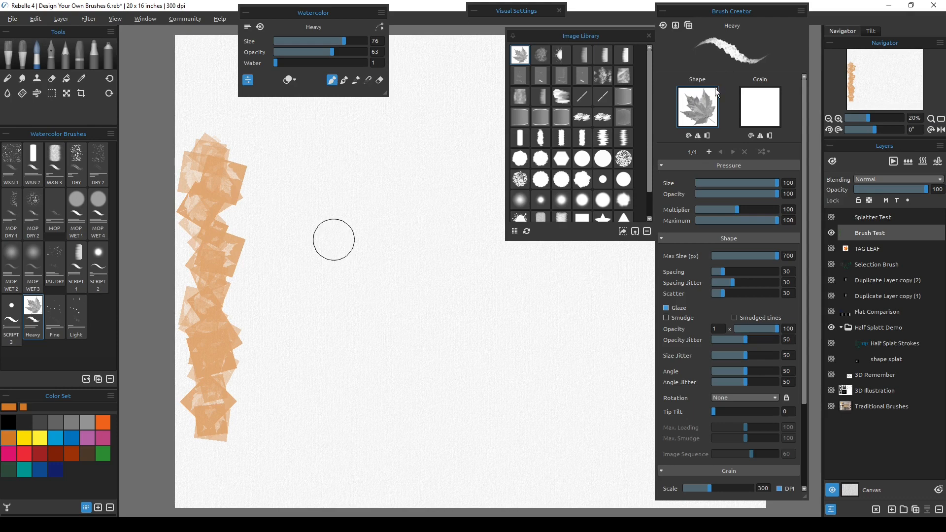
left_click(708, 136)
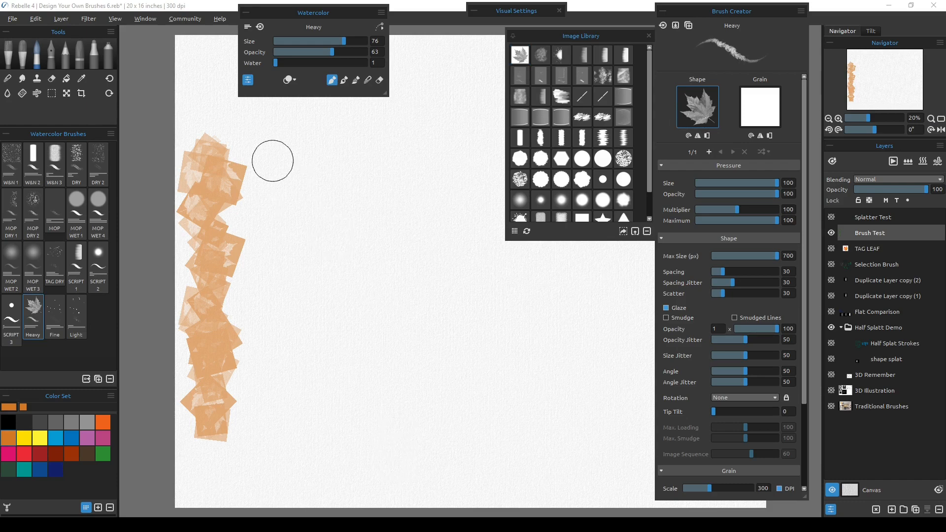
left_click_drag(257, 148, 258, 414)
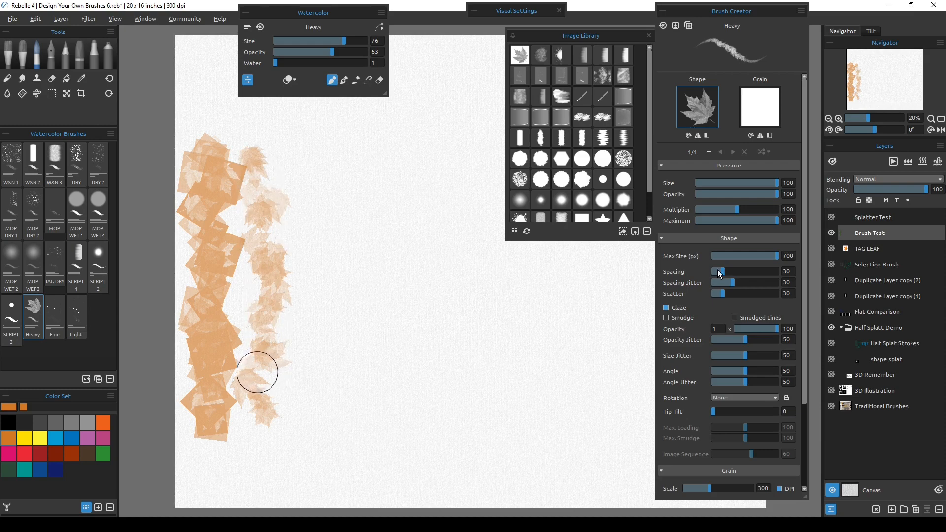
Step: Reduce spacing to 1 and set scatter, angle and all jitter values to 0, and paint a vertical stroke beside the leaves
mouse_move(722, 274)
left_mouse_down()
mouse_move(711, 273)
mouse_move(719, 302)
left_mouse_up()
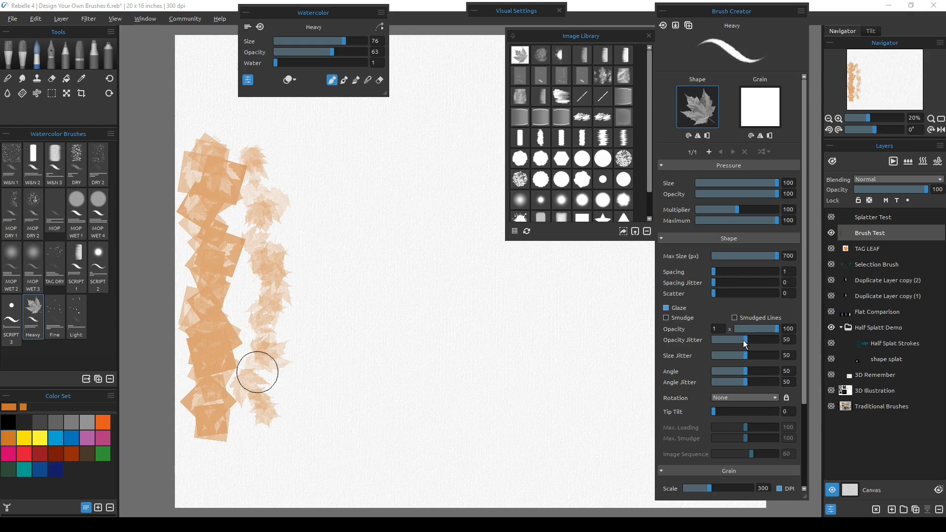
left_click_drag(747, 361, 709, 384)
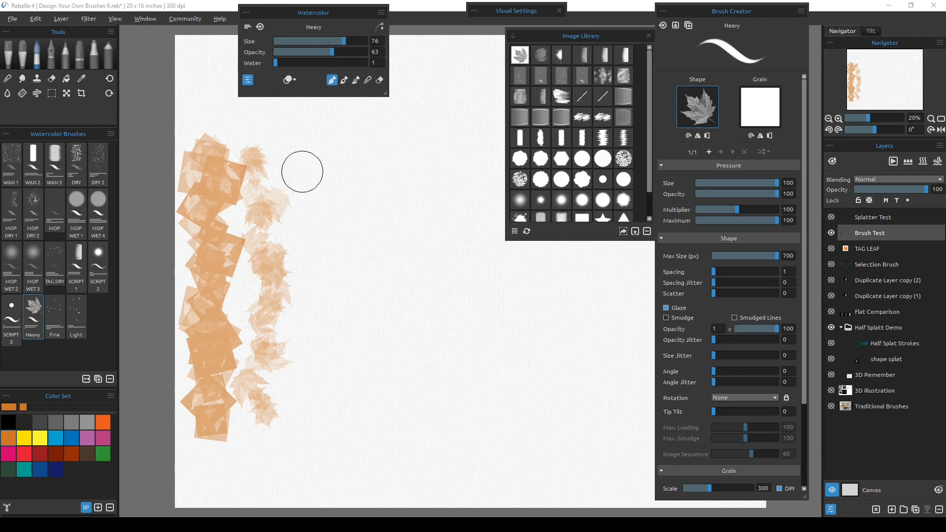
left_click_drag(302, 158, 306, 409)
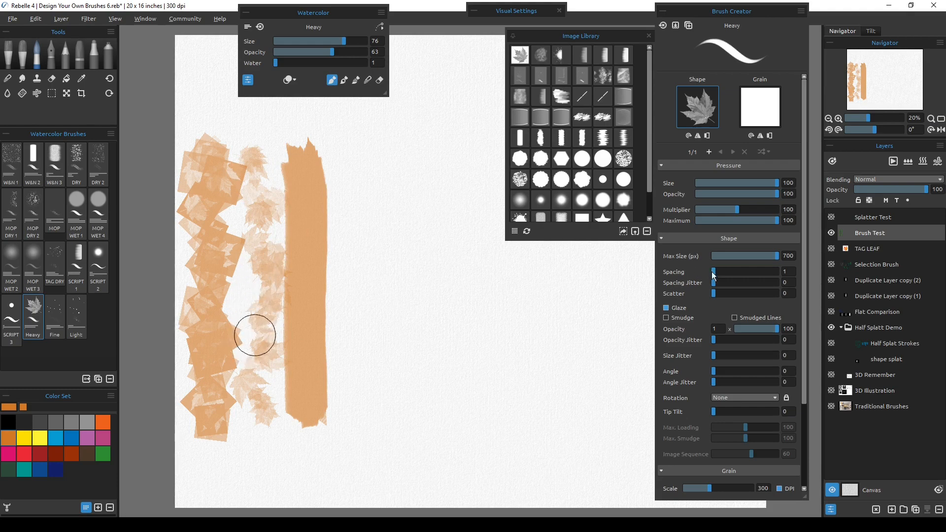
Step: Paint two vertical leaf strokes, one with spacing 72 and one with spacing jitter 37 added
left_click_drag(716, 272, 733, 271)
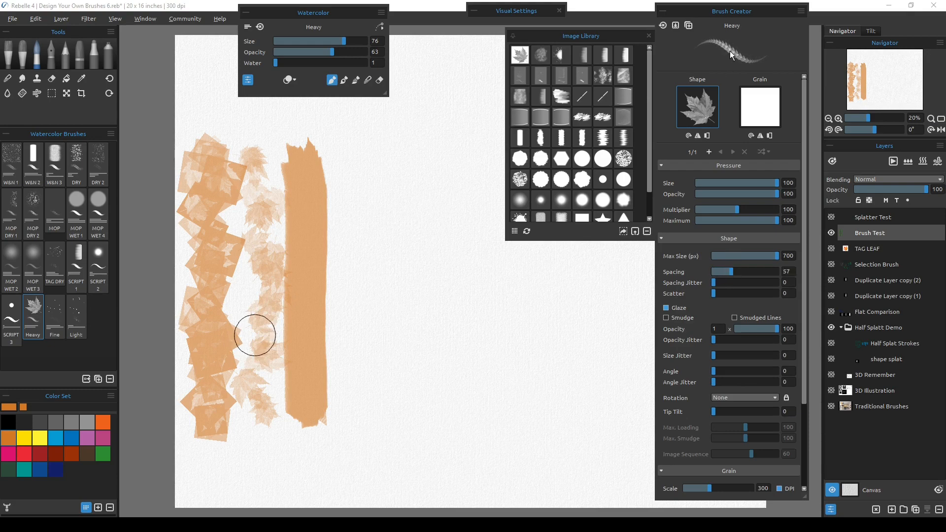
left_click_drag(733, 271, 736, 271)
left_click_drag(347, 174, 360, 412)
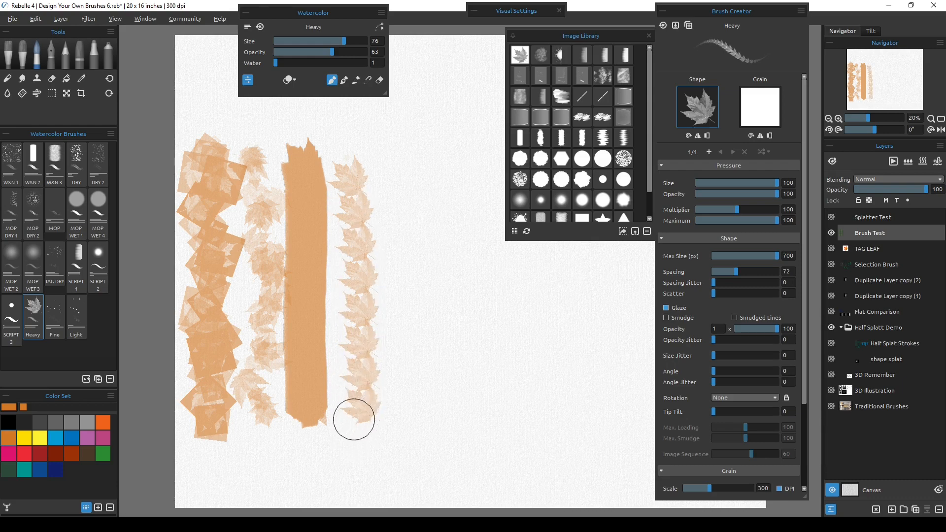
mouse_move(473, 378)
left_mouse_down()
mouse_move(394, 398)
mouse_move(395, 386)
left_mouse_up()
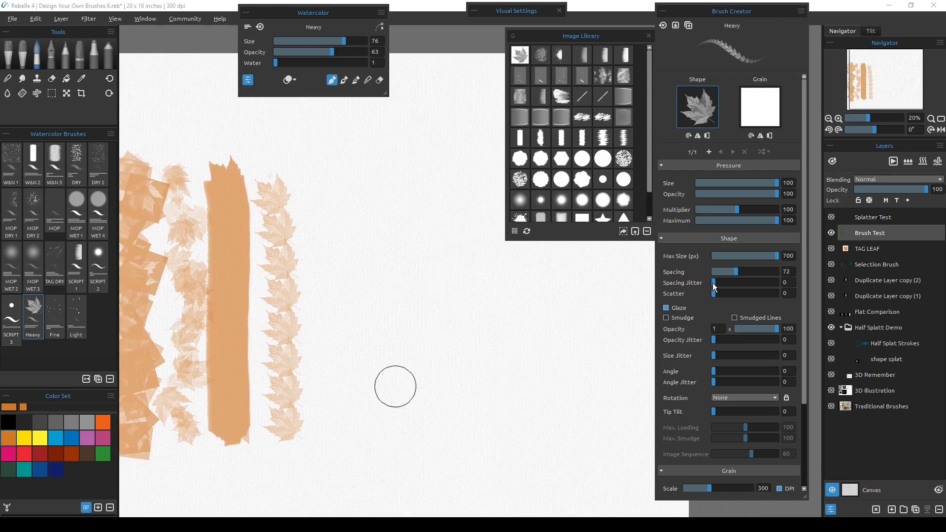
left_click_drag(715, 284, 735, 284)
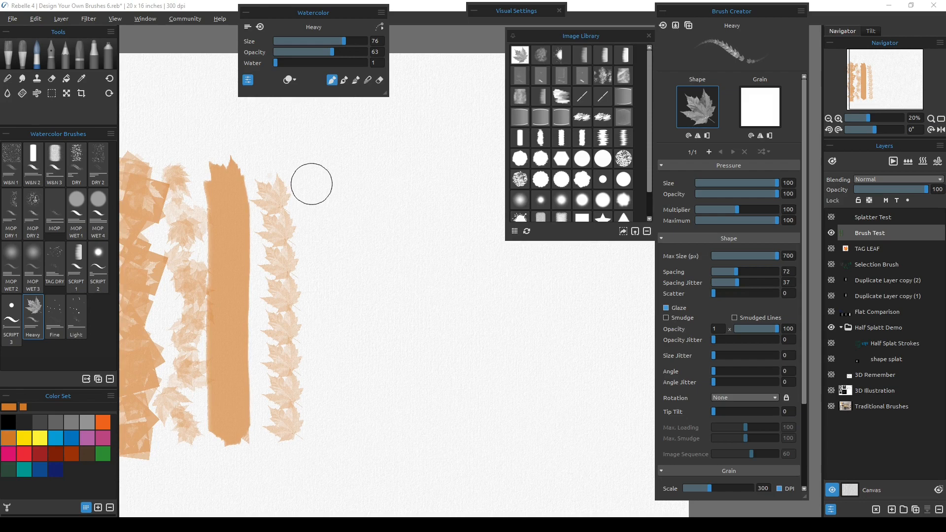
left_click_drag(317, 184, 321, 422)
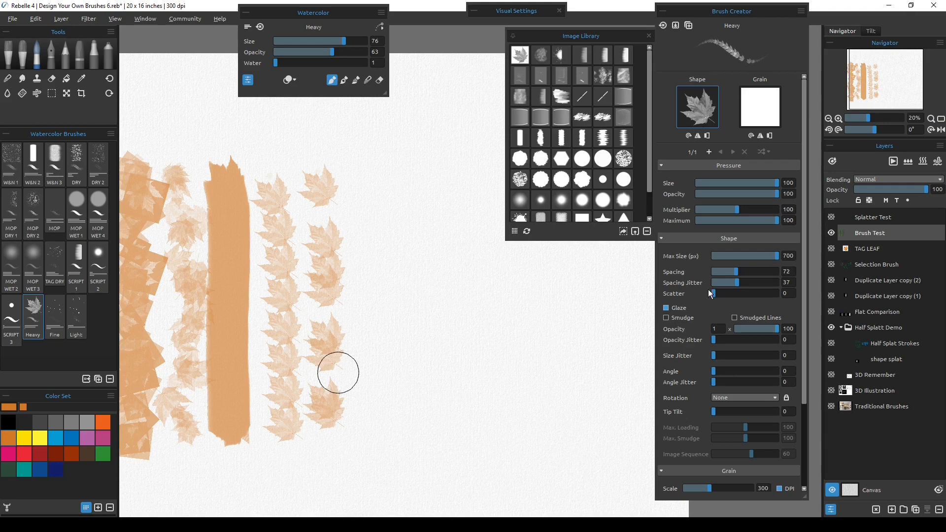
Step: Paint two more vertical leaf strokes, one with scatter 78 and one with opacity jitter 57 added
left_click_drag(718, 297, 738, 295)
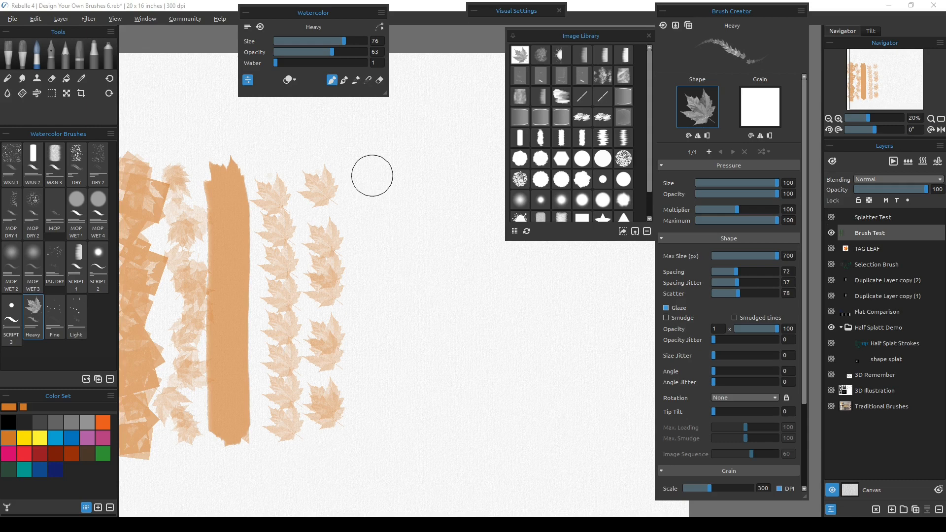
left_click_drag(375, 195, 374, 480)
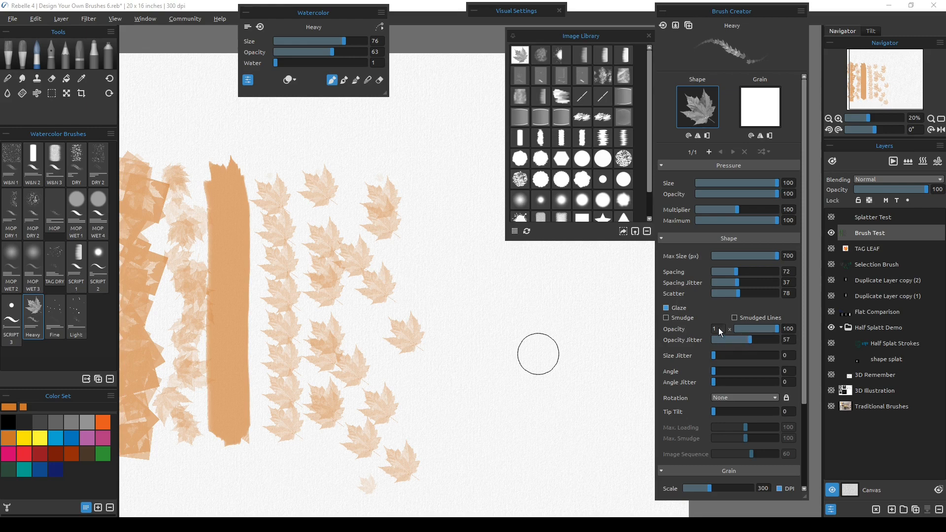
left_click_drag(454, 376, 338, 361)
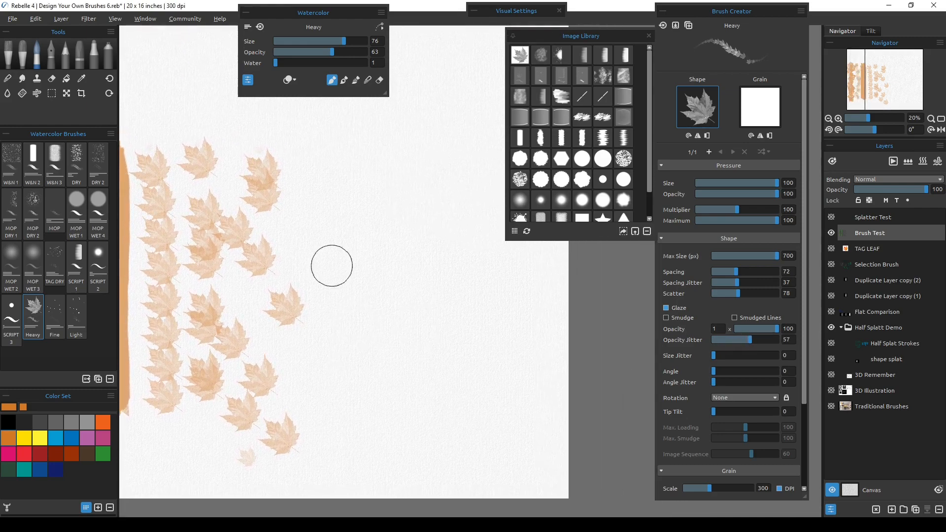
left_click_drag(321, 169, 326, 468)
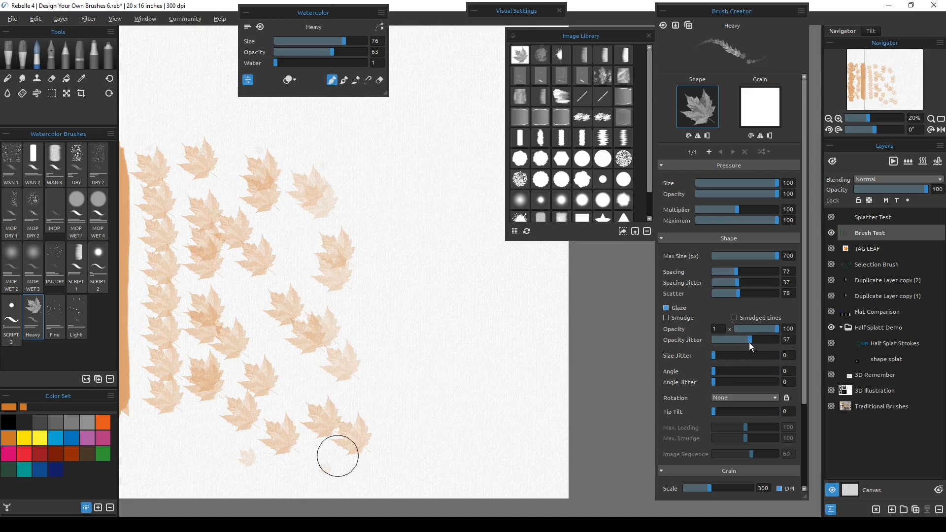
Step: Set opacity jitter to 76, spacing to 112, spacing jitter to 52 and scatter to 113, and paint a vertical leaf stroke
left_click_drag(749, 343, 756, 342)
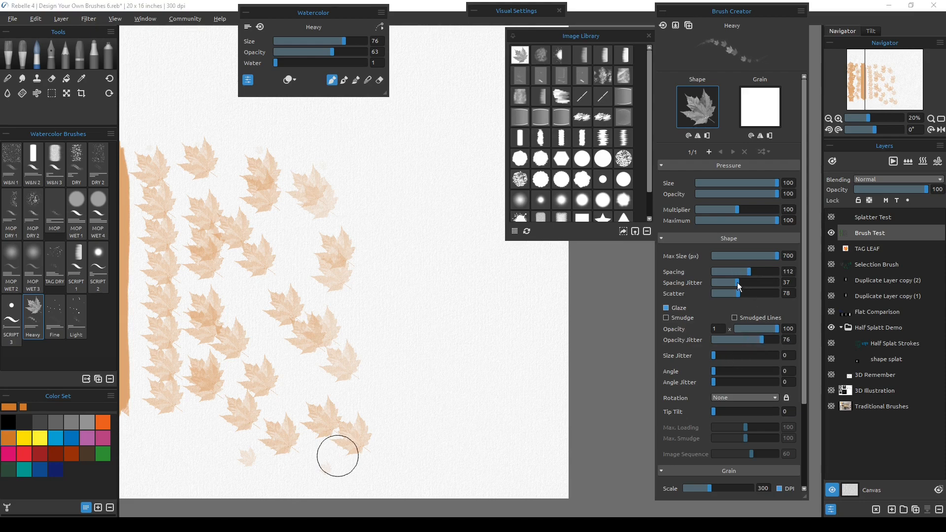
left_click_drag(741, 294, 749, 294)
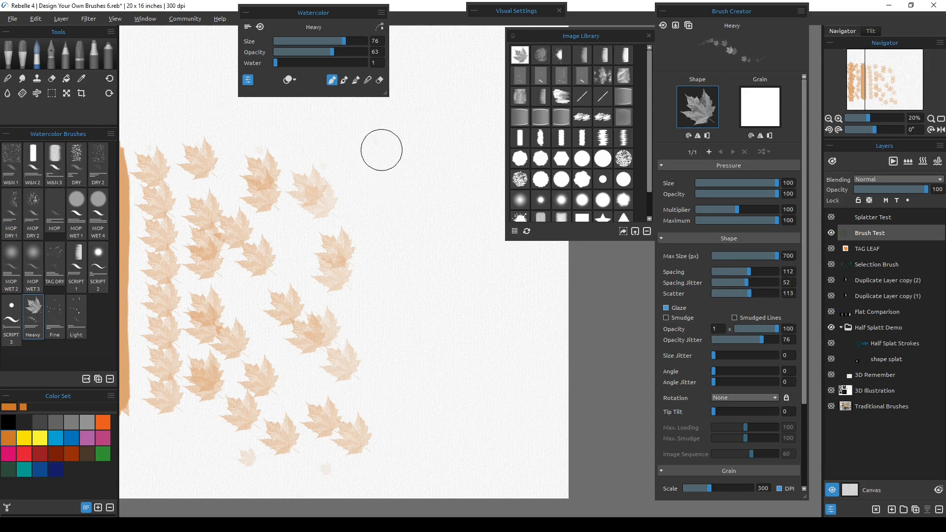
mouse_move(380, 171)
left_mouse_down()
mouse_move(395, 474)
mouse_move(397, 443)
left_mouse_up()
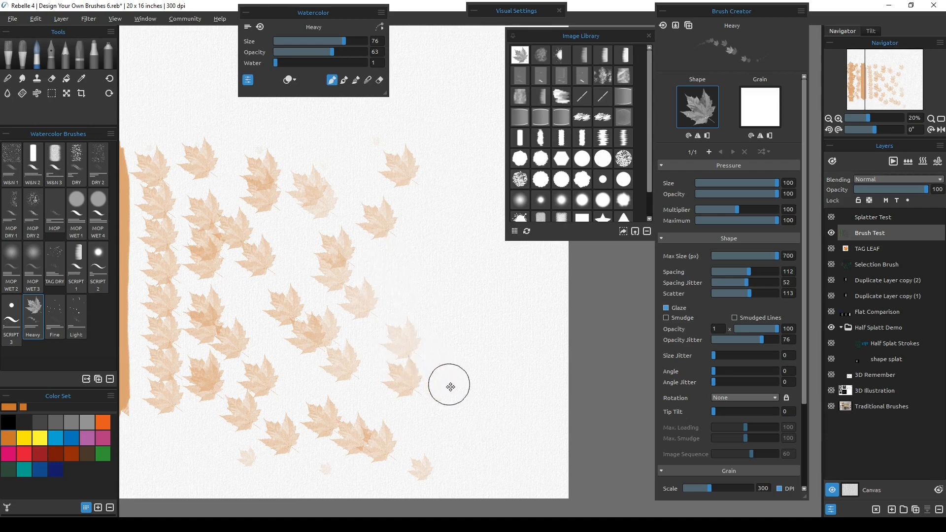
Step: Paint vertical leaf strokes near the canvas's right side, one with size jitter 64 and one with angle 44 added
mouse_move(446, 392)
left_mouse_down()
mouse_move(429, 406)
mouse_move(475, 389)
mouse_move(430, 391)
left_mouse_up()
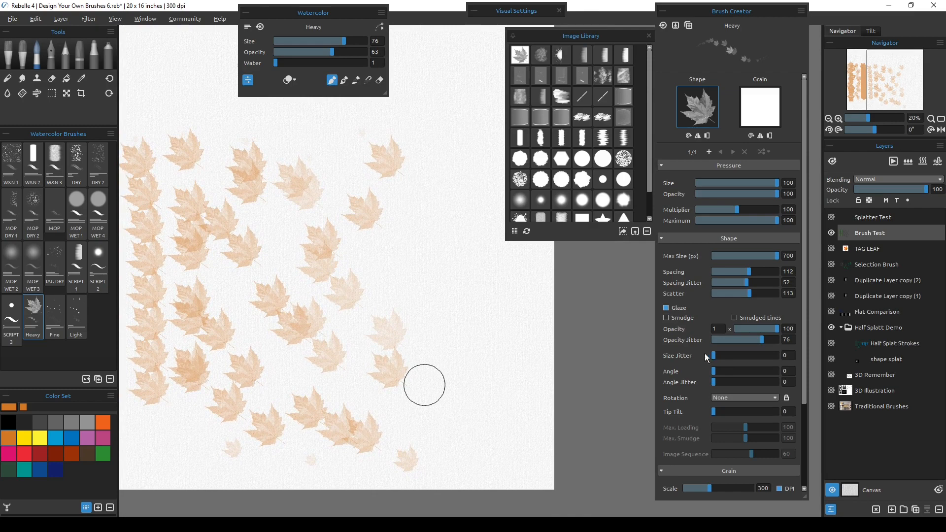
left_click_drag(714, 356, 750, 359)
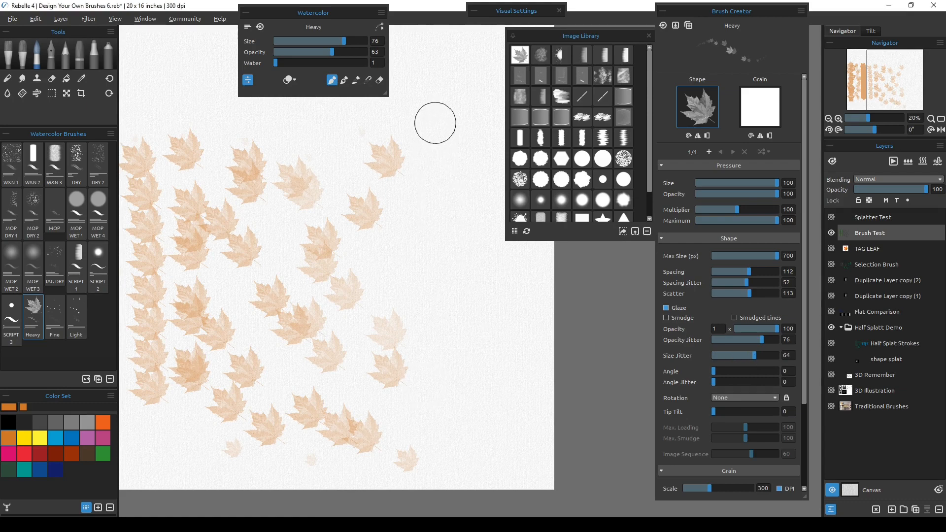
left_click_drag(435, 141, 435, 453)
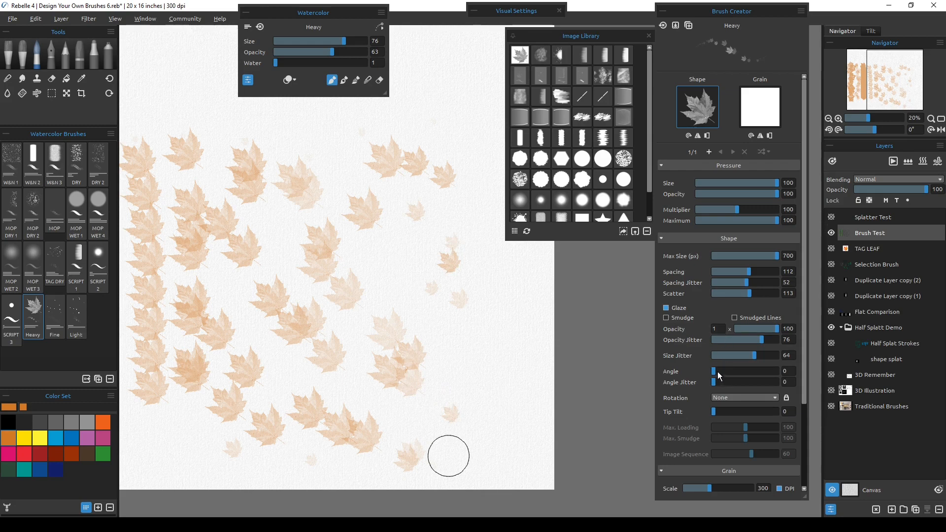
left_click_drag(715, 371, 729, 370)
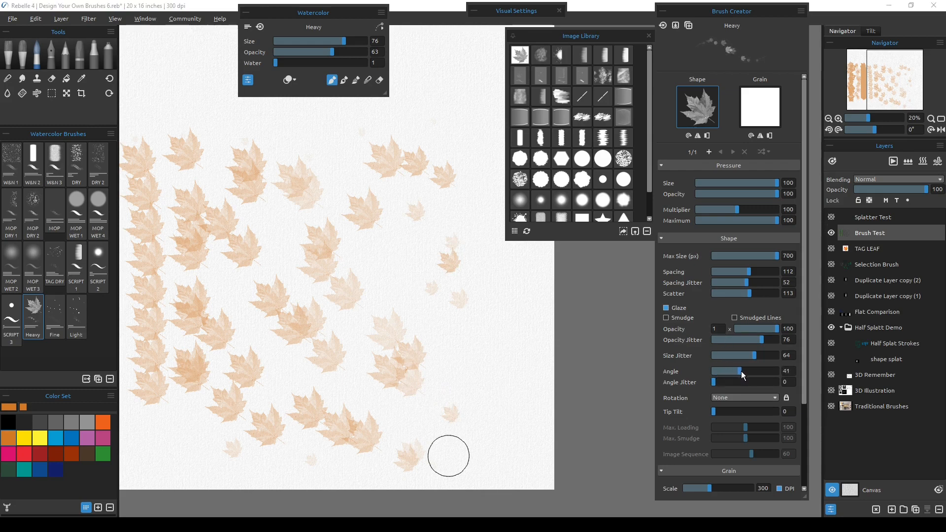
left_click_drag(475, 382, 372, 374)
left_click_drag(378, 134, 378, 450)
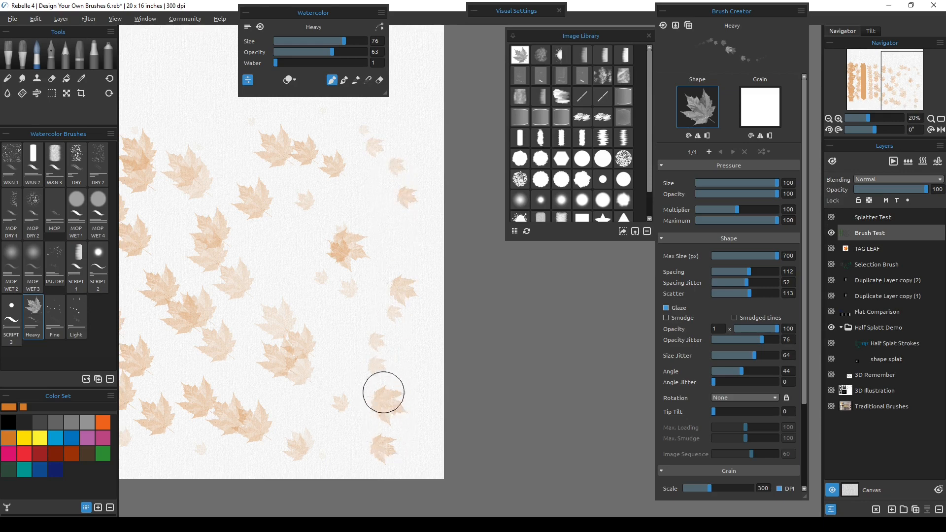
Step: Set angle to 60 and angle jitter to 59, and paint a horizontal leaf stroke along the canvas's upper edge
left_click_drag(714, 384, 753, 372)
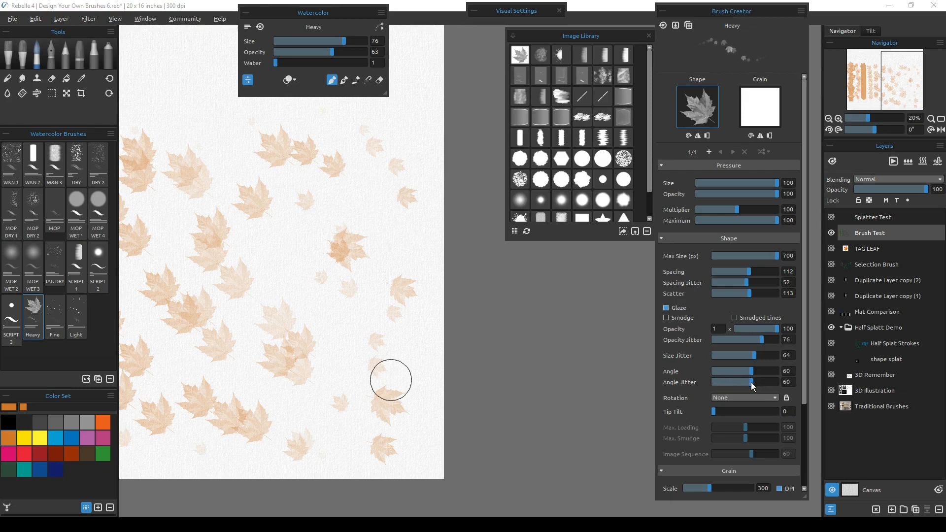
mouse_move(287, 233)
left_mouse_down()
mouse_move(334, 310)
mouse_move(446, 428)
mouse_move(486, 431)
mouse_move(463, 396)
left_mouse_up()
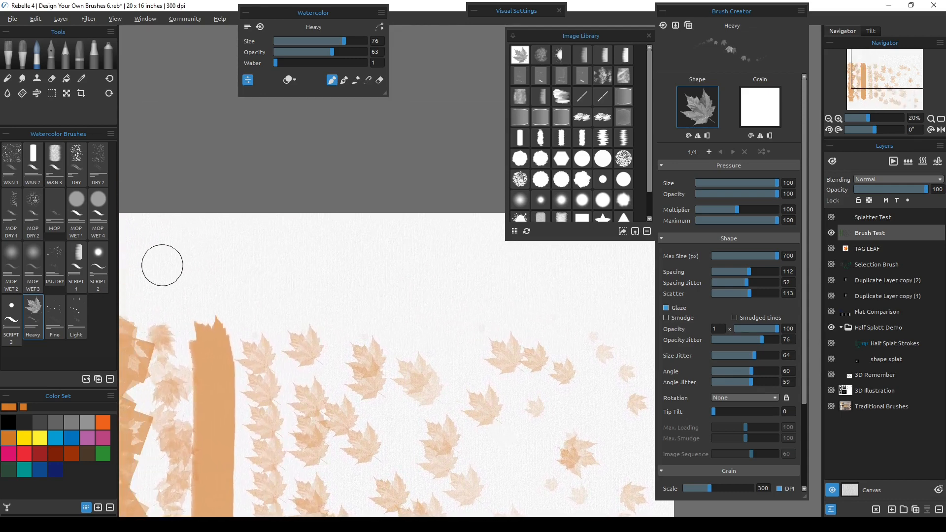
left_click_drag(172, 268, 627, 281)
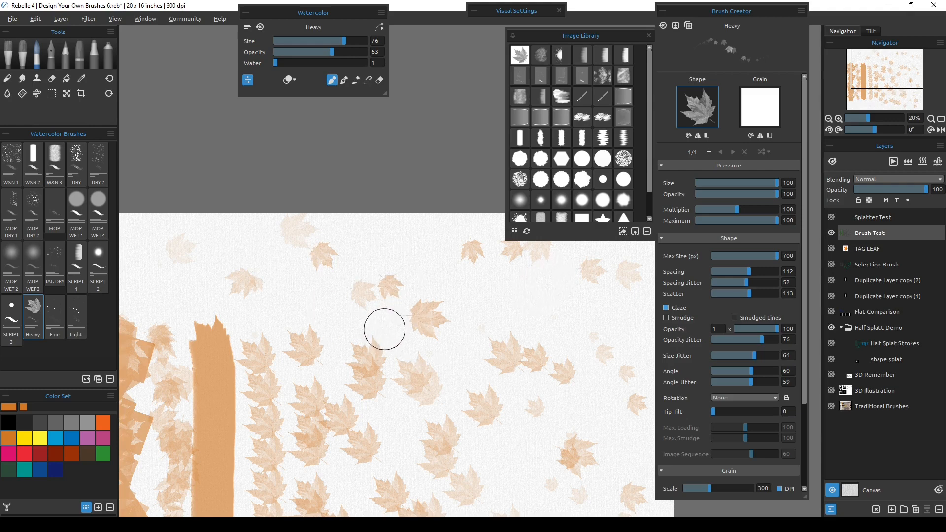
Step: Switch the paint color to blue and paint two vertical leaf strokes over the orange leaves
key("ctrl+0")
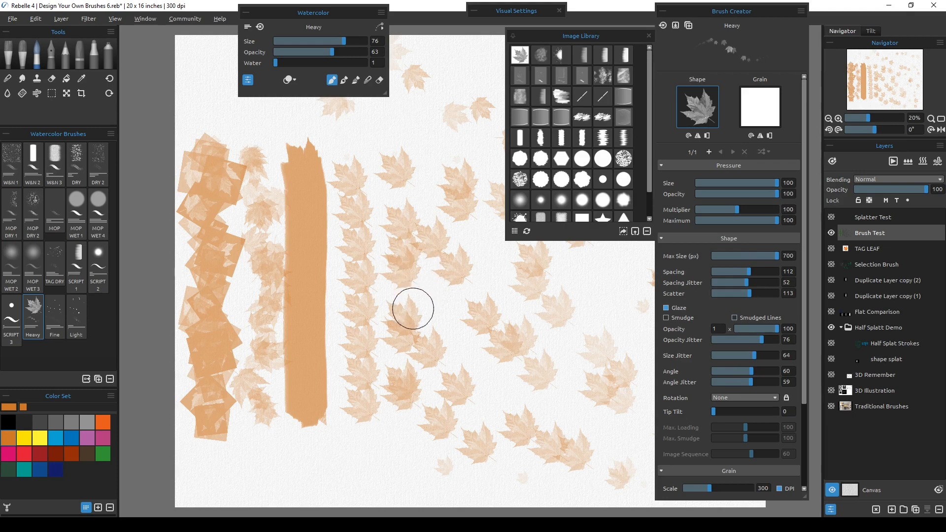
left_click_drag(433, 318, 224, 374)
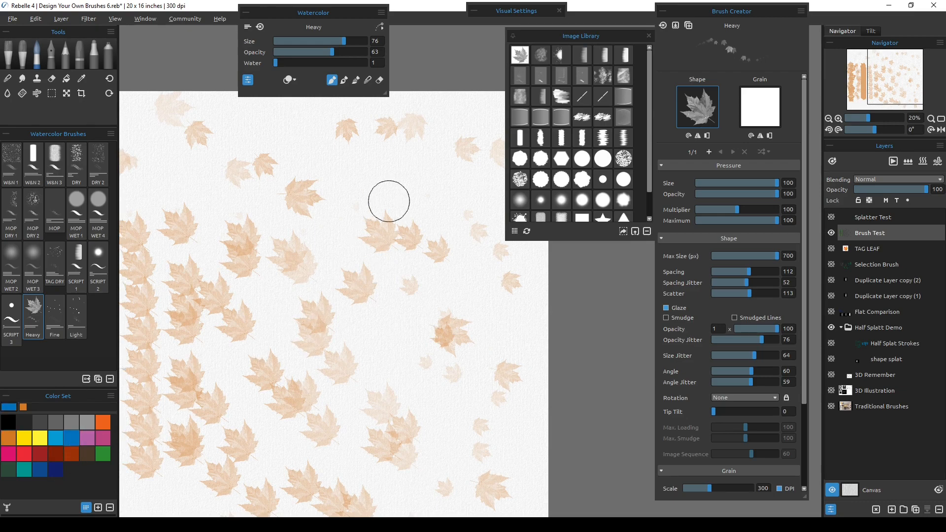
left_click_drag(393, 158, 385, 466)
mouse_move(335, 163)
left_mouse_down()
mouse_move(323, 330)
mouse_move(327, 462)
left_mouse_up()
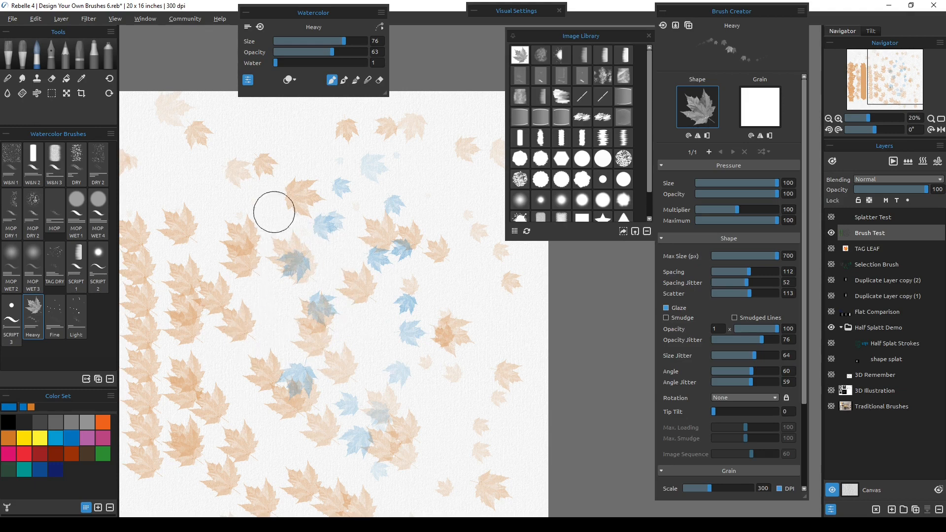
Step: Look up the support page with manuals and tutorials on the Rebelle website, and return to the painting
left_click(220, 22)
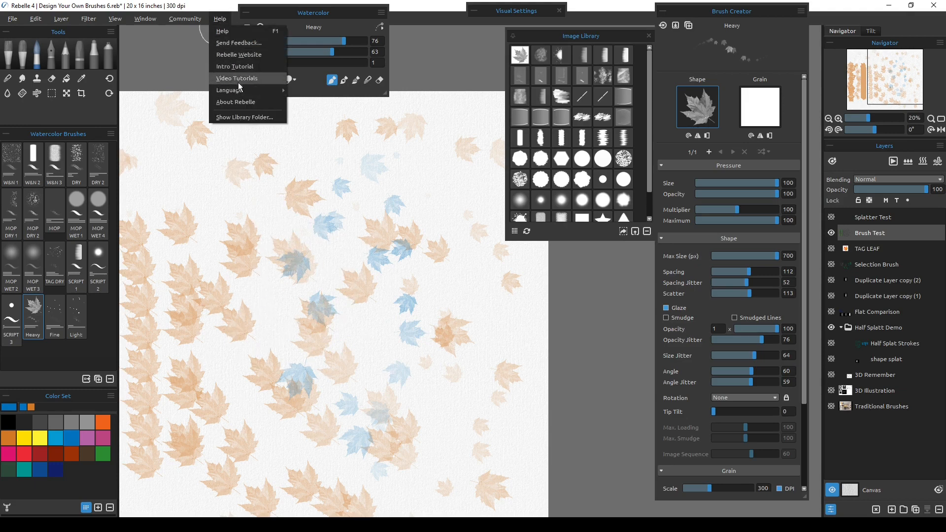
left_click(245, 55)
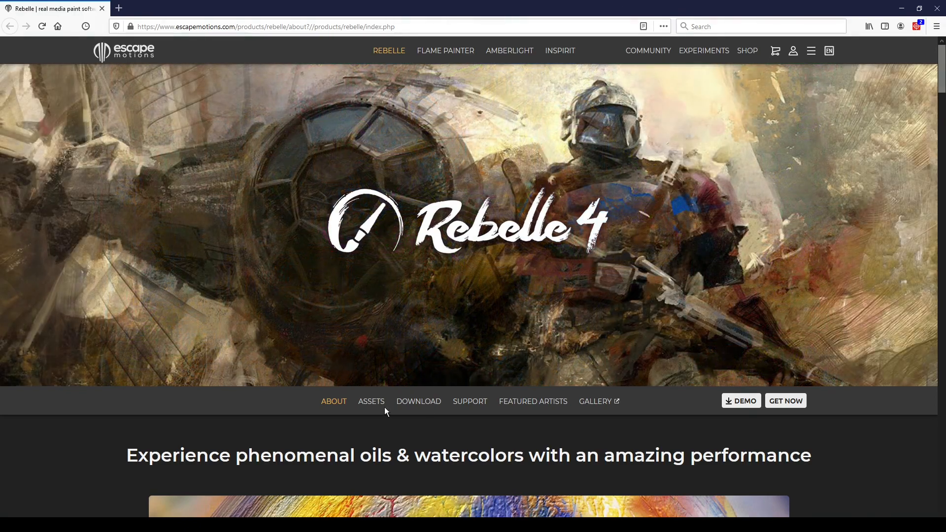
left_click(470, 403)
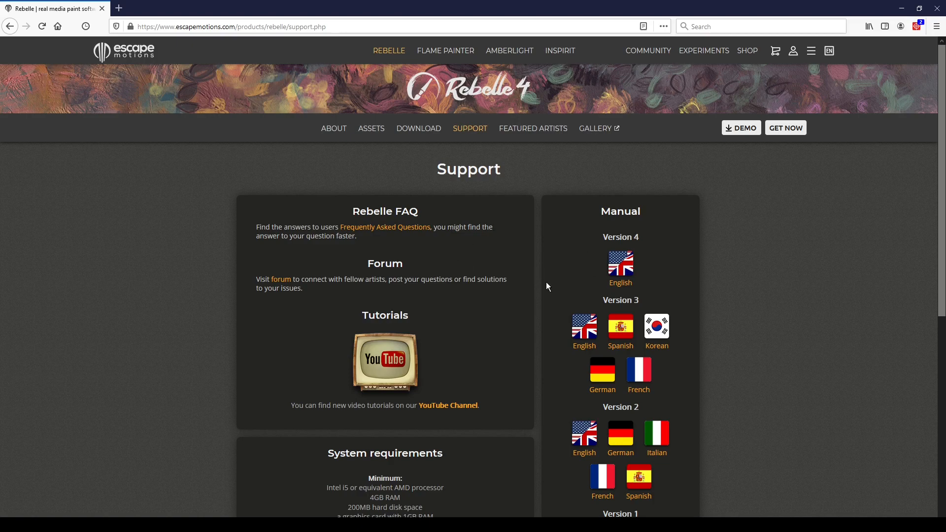
left_click(935, 10)
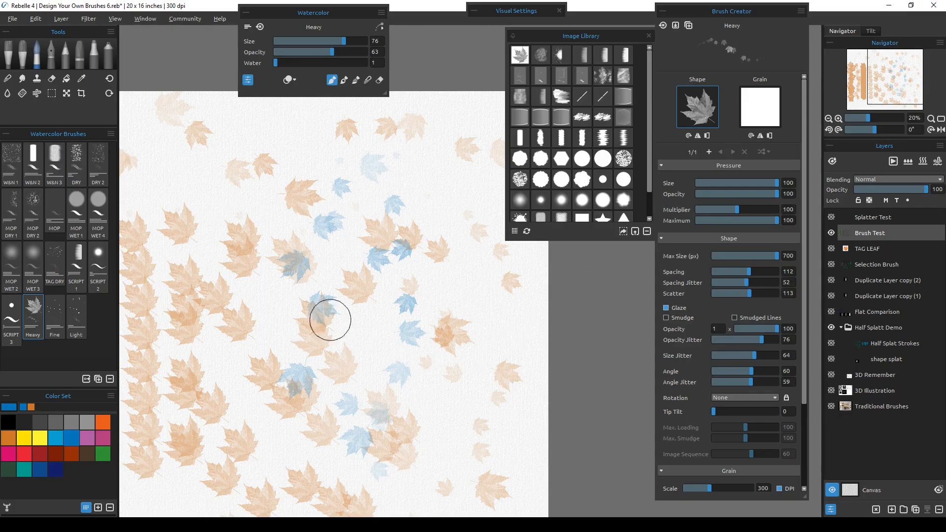